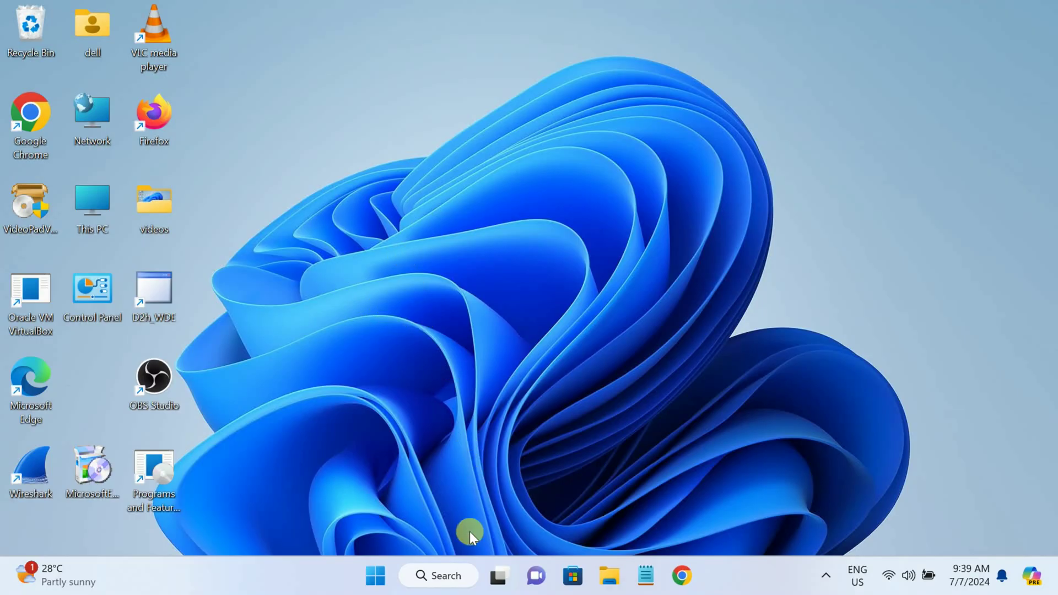
# - Search Windows for "blue" and open the Bluetooth and other devices settings
pyautogui.click(434, 579)
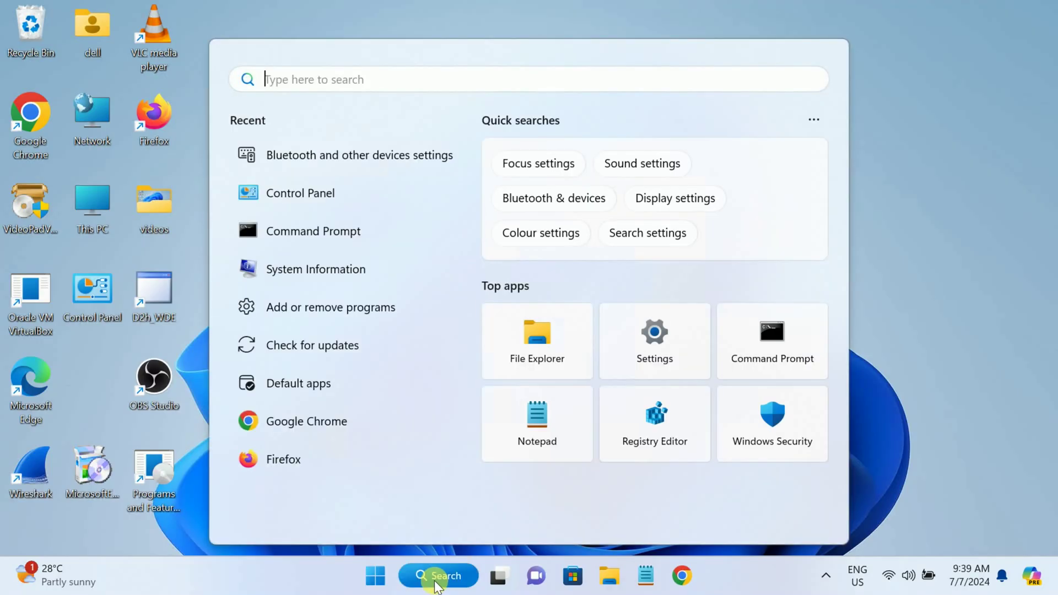
pyautogui.write('blue')
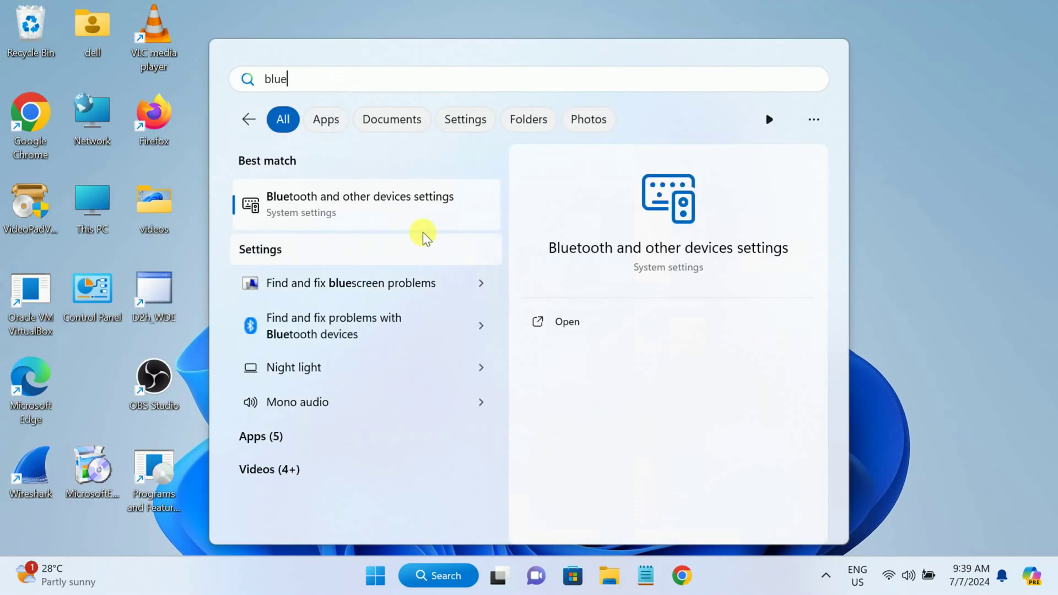
pyautogui.click(420, 208)
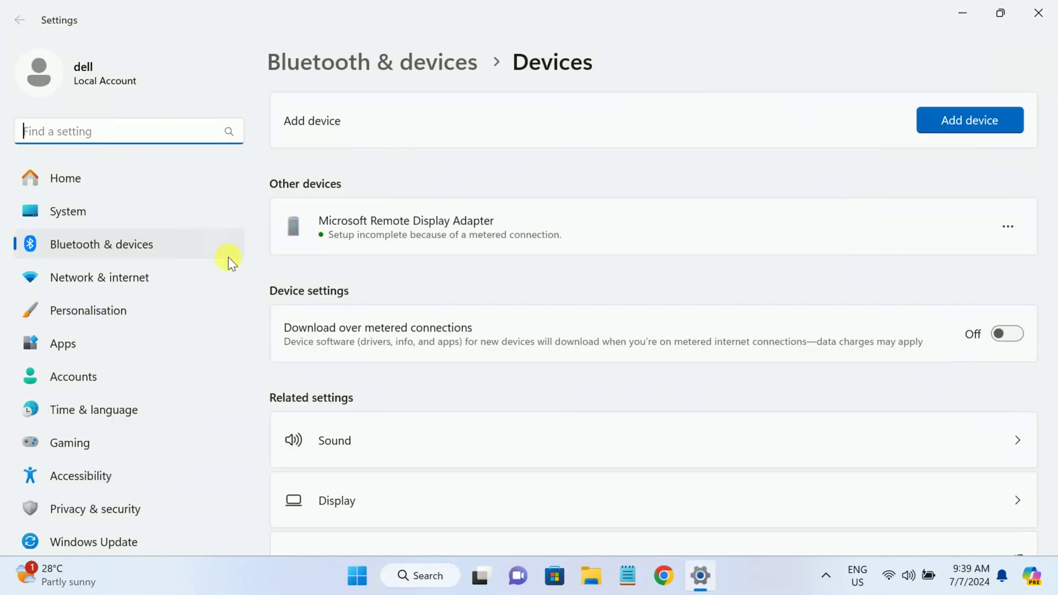
# - Try to add a new device of the Bluetooth kind and dismiss the Add a device dialog
pyautogui.click(932, 125)
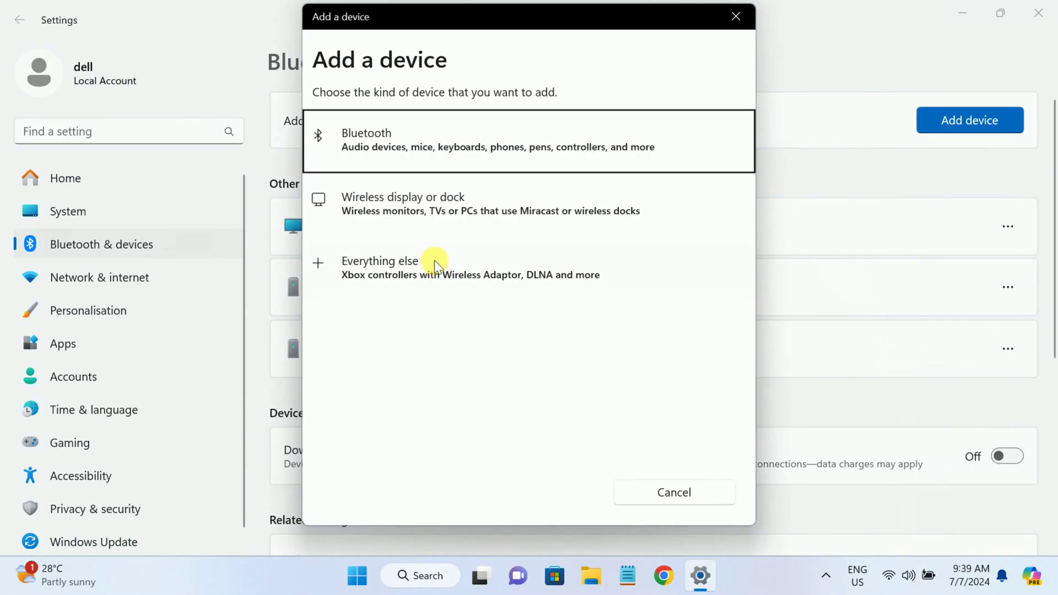
pyautogui.click(465, 166)
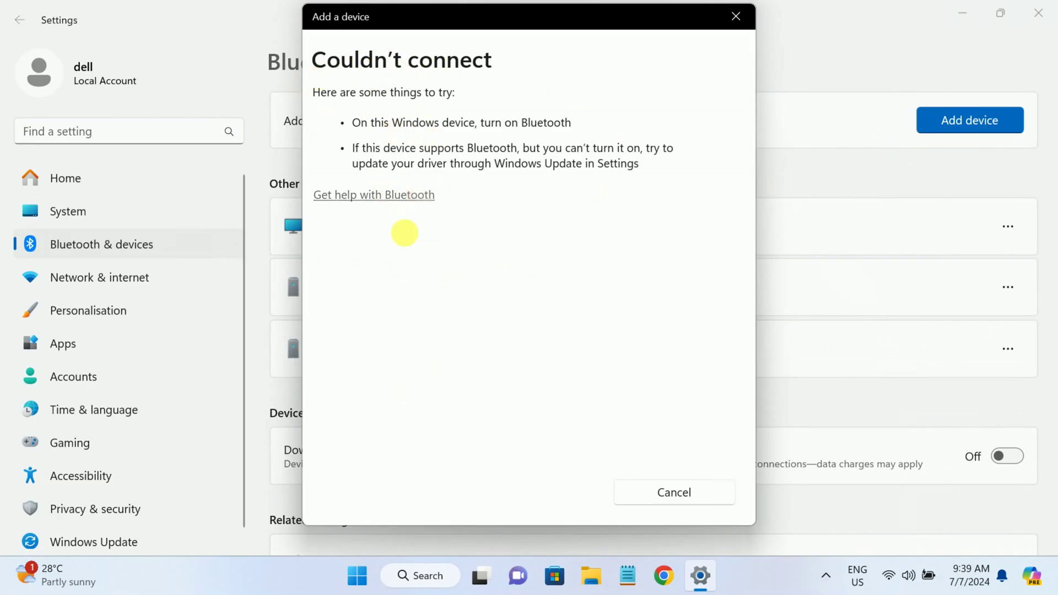
pyautogui.click(733, 21)
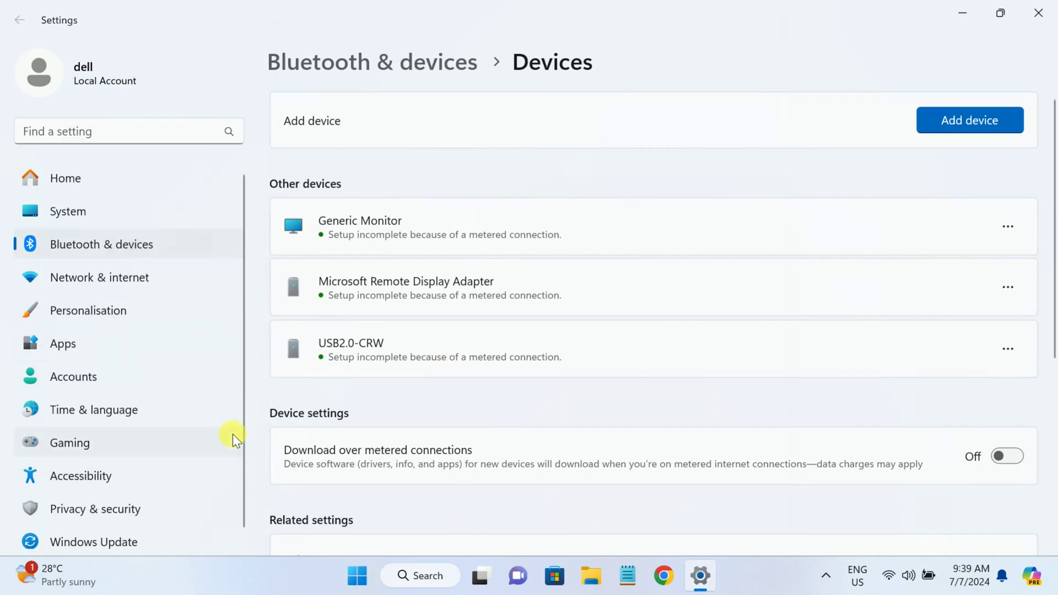
# - Search Settings for "trouble sh", open Troubleshoot settings and go to the Other trouble-shooters page
pyautogui.scroll(-1, 232, 435)
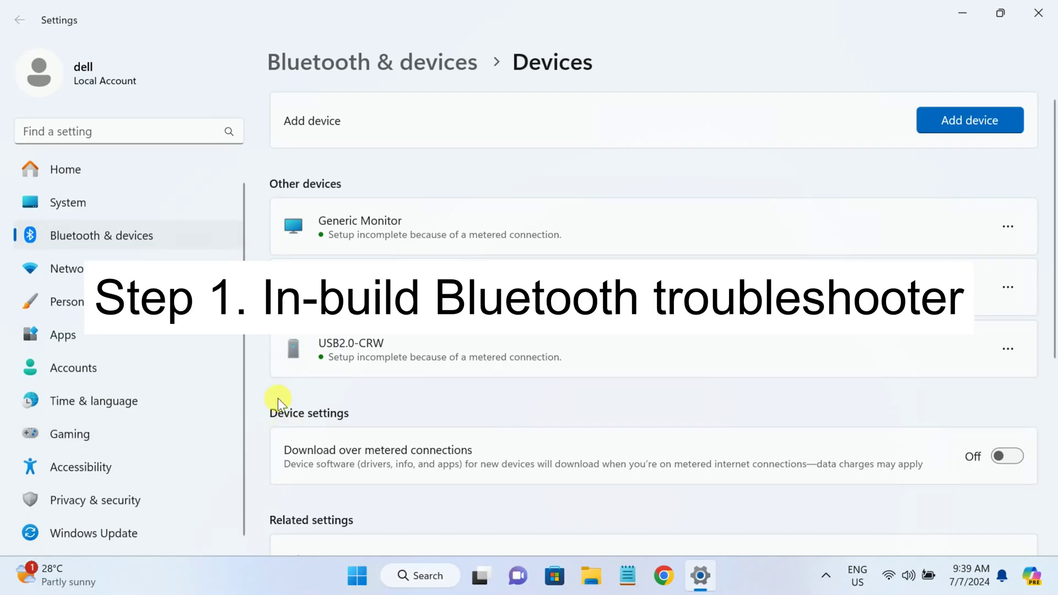
pyautogui.click(145, 132)
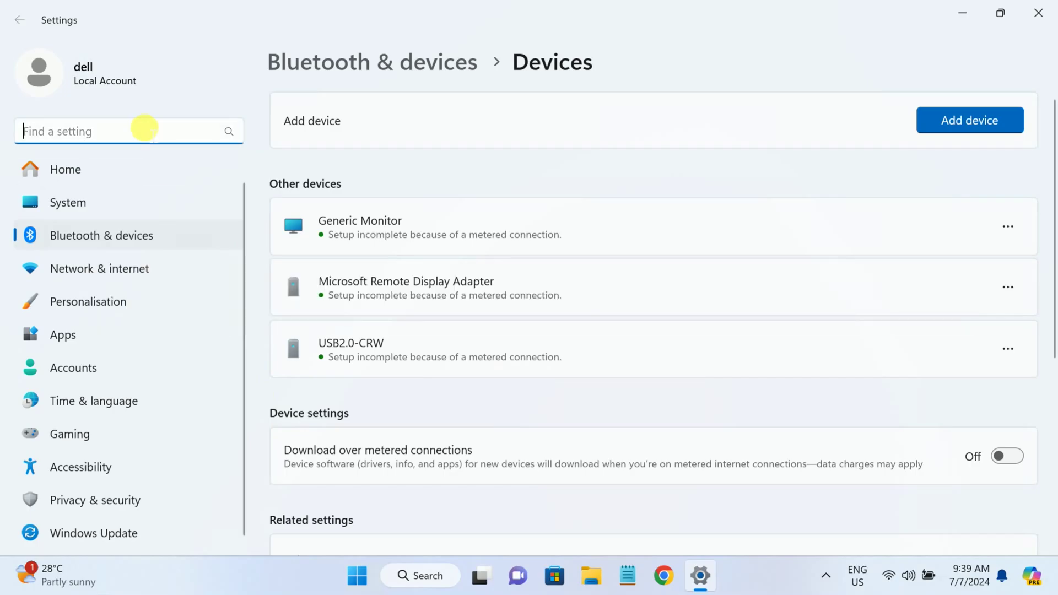
pyautogui.write('trou')
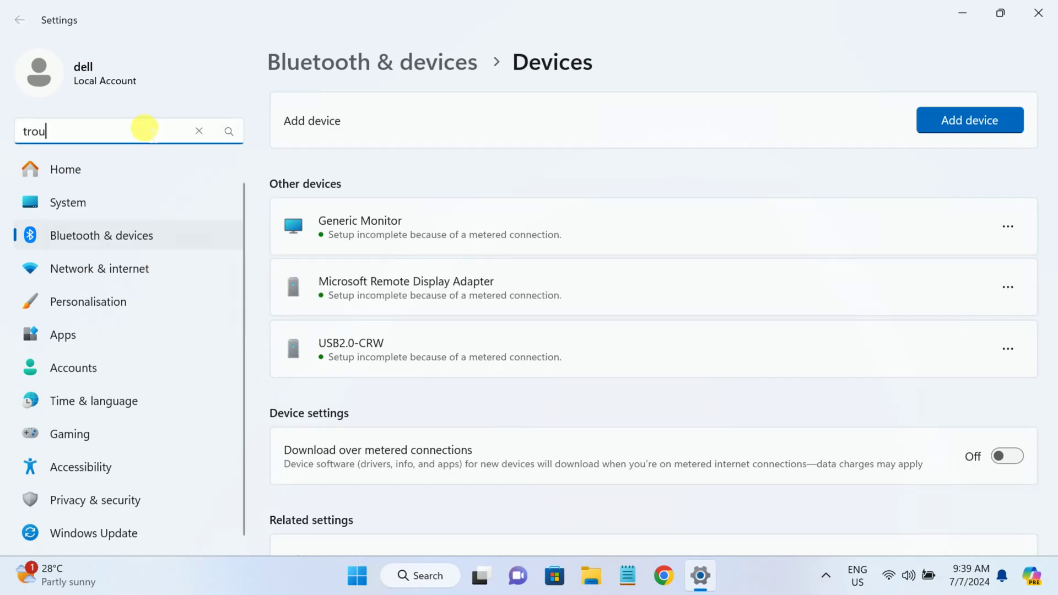
pyautogui.write('ble sh')
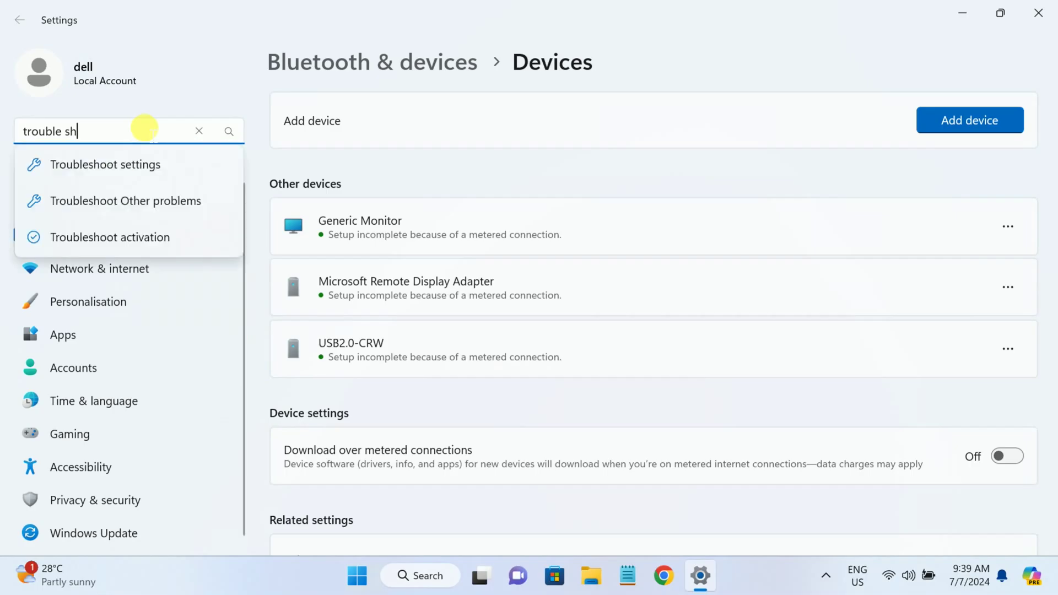
pyautogui.click(137, 170)
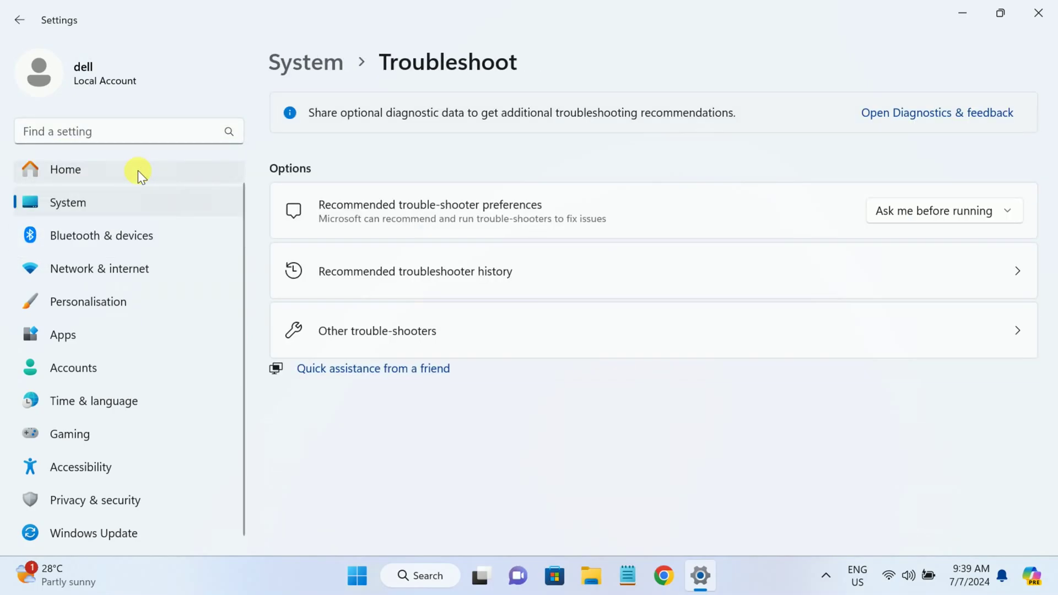
pyautogui.click(385, 355)
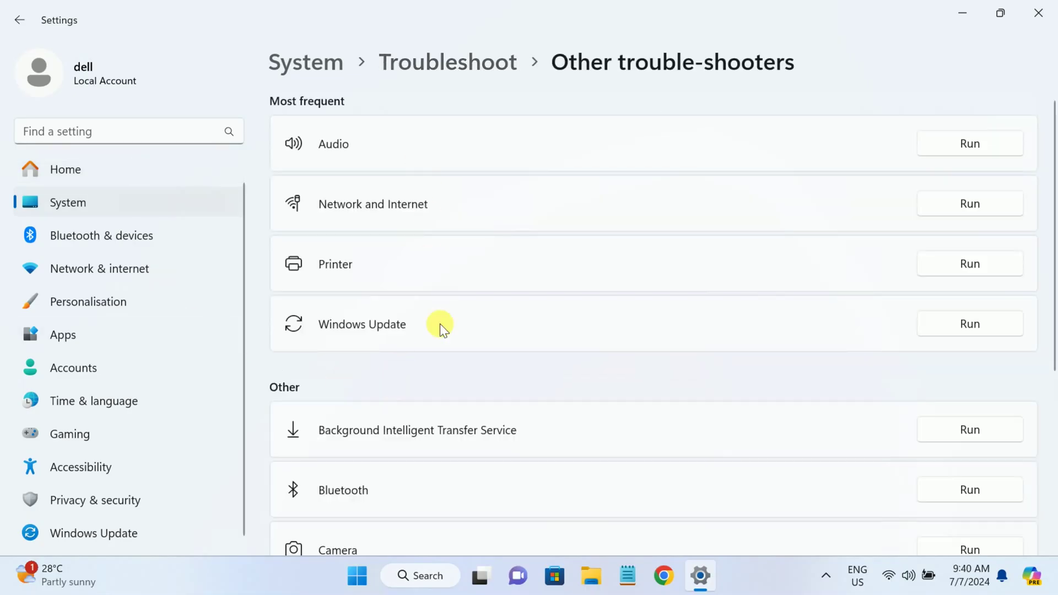
# - Try to run the Bluetooth trouble-shooter, dismissing each error dialog, and close Settings
pyautogui.scroll(-2, 477, 270)
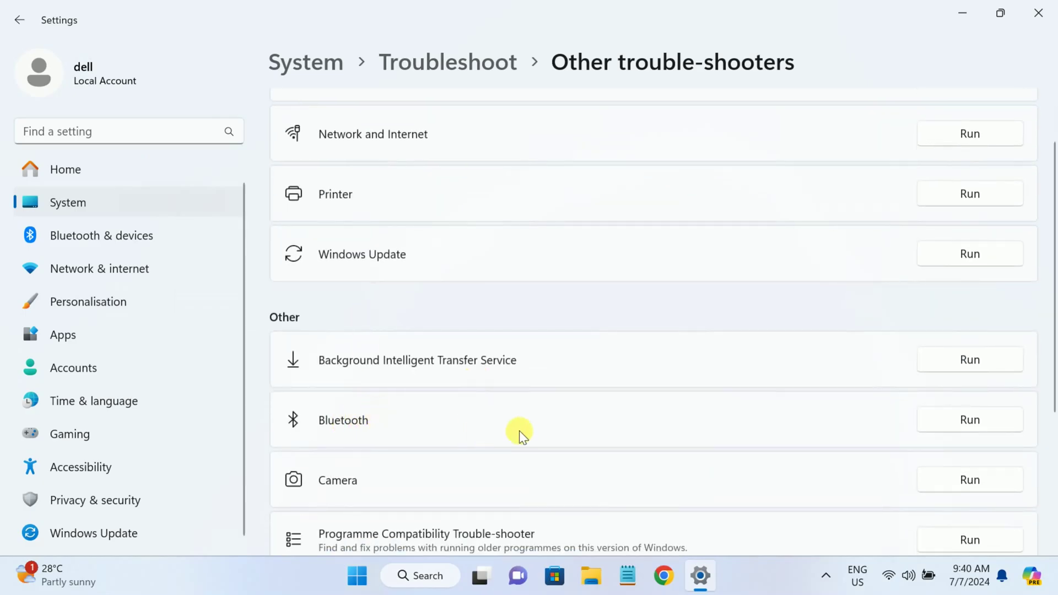
pyautogui.click(952, 419)
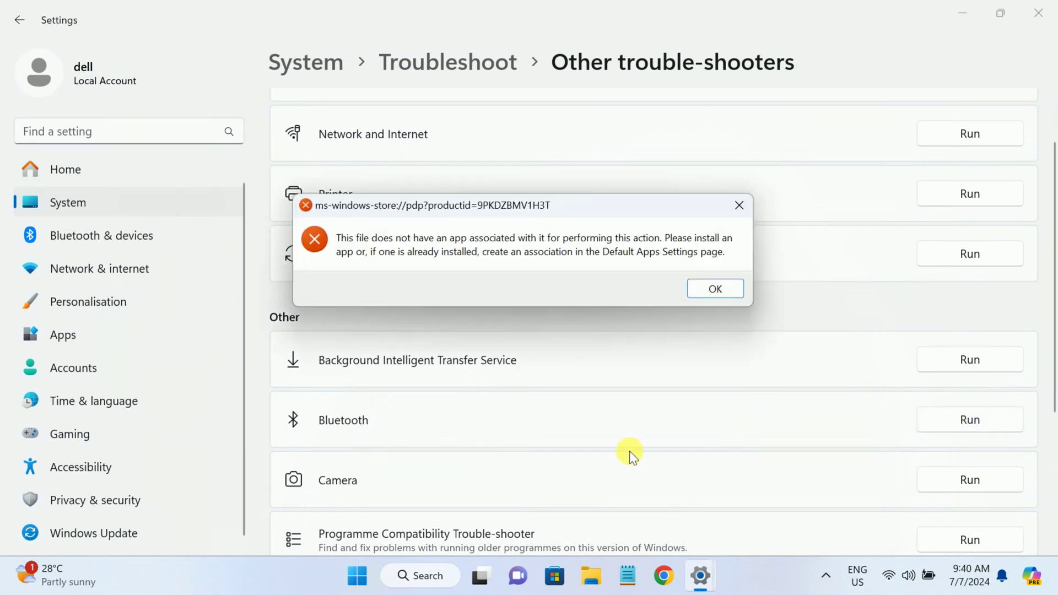
pyautogui.click(714, 289)
pyautogui.click(961, 428)
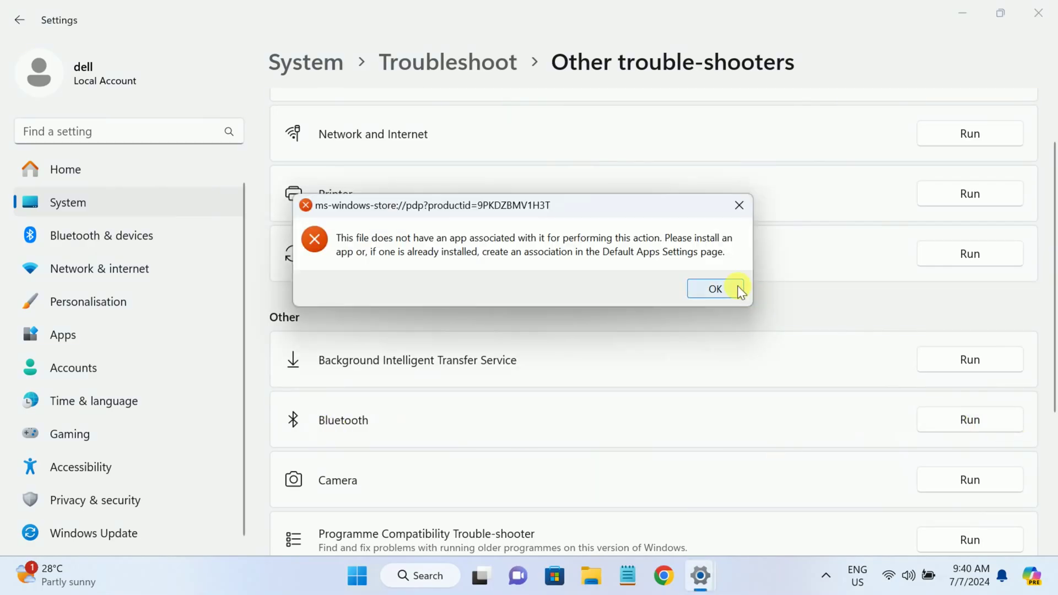
pyautogui.click(737, 286)
pyautogui.scroll(-4, 370, 417)
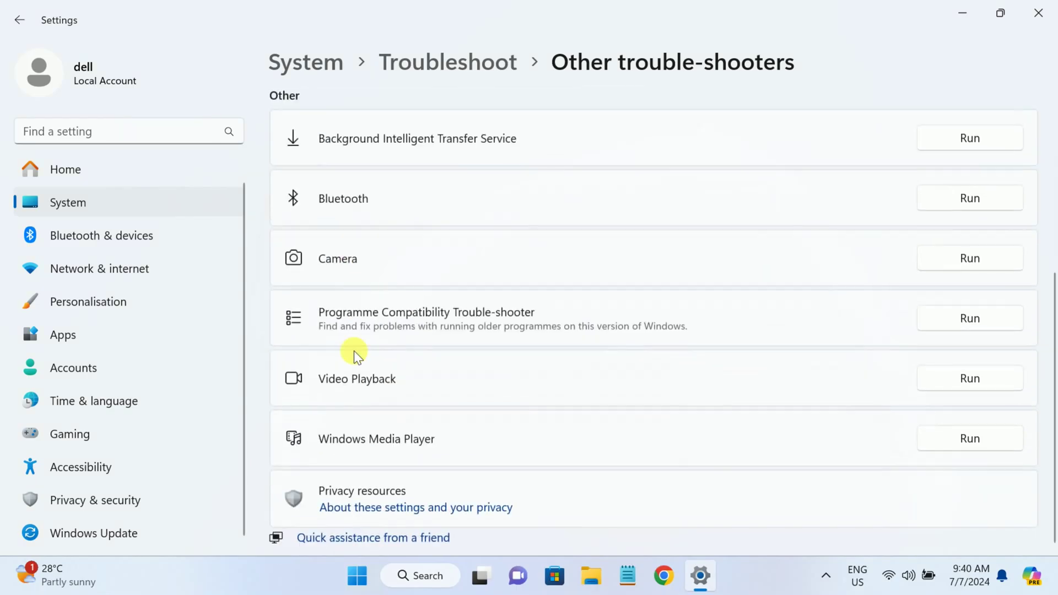
pyautogui.scroll(4, 353, 426)
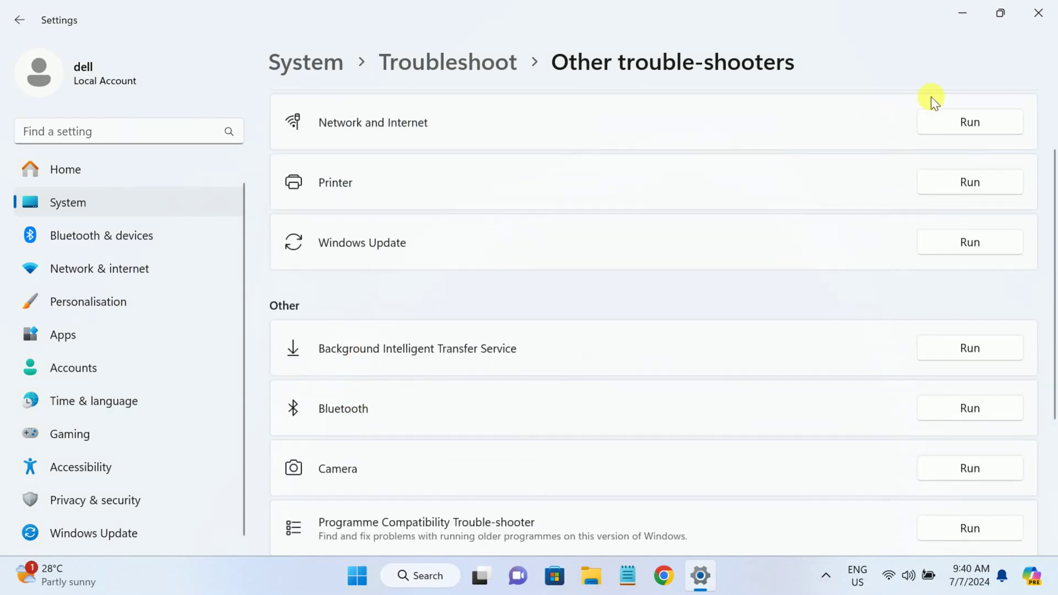
pyautogui.click(1035, 22)
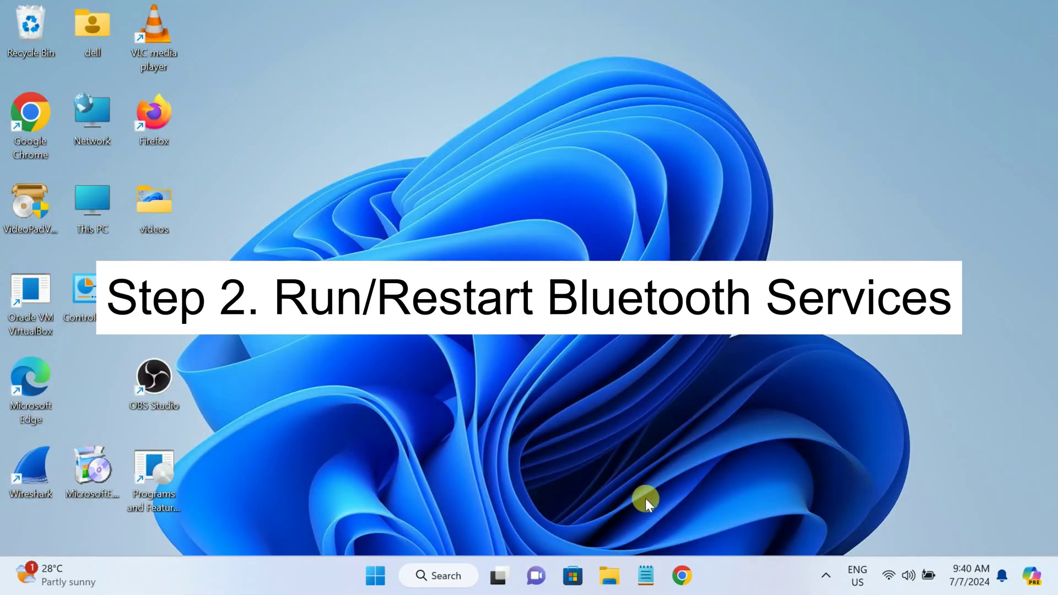
# - Search Windows for "services" and run the Services app as administrator
pyautogui.click(826, 576)
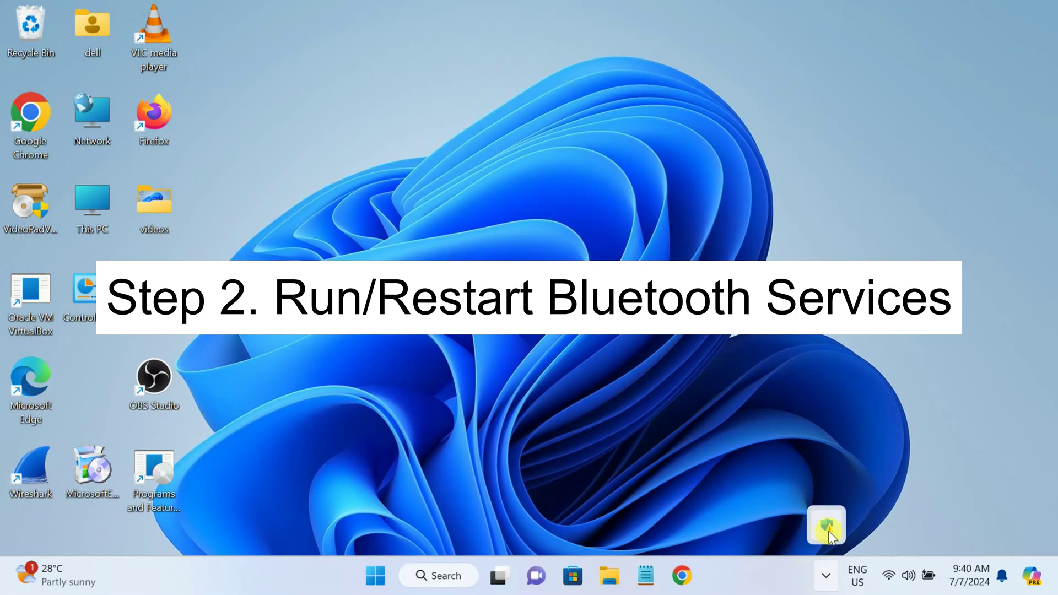
pyautogui.click(446, 579)
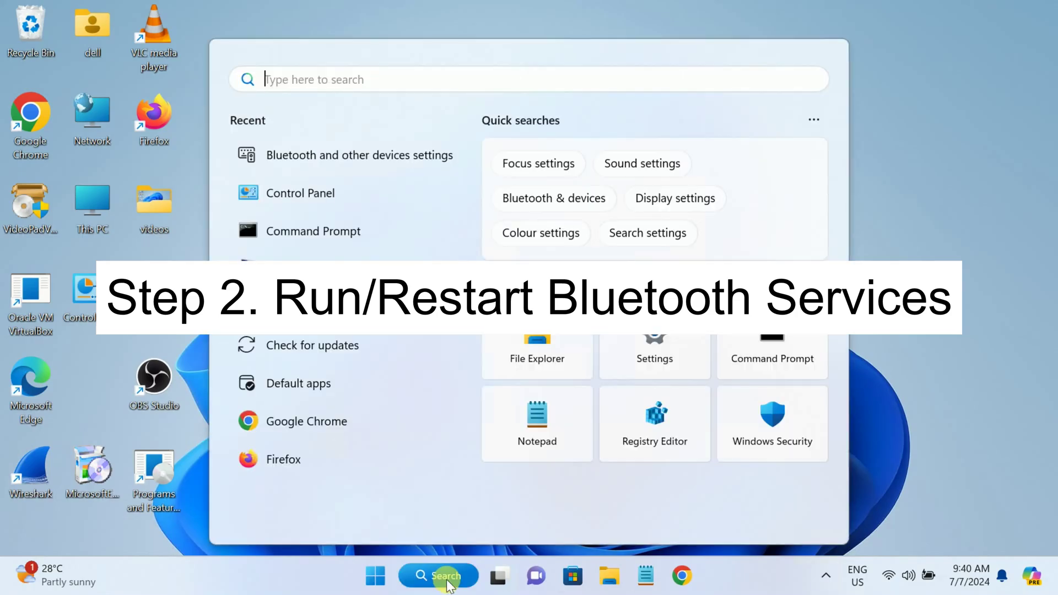
pyautogui.write('ser')
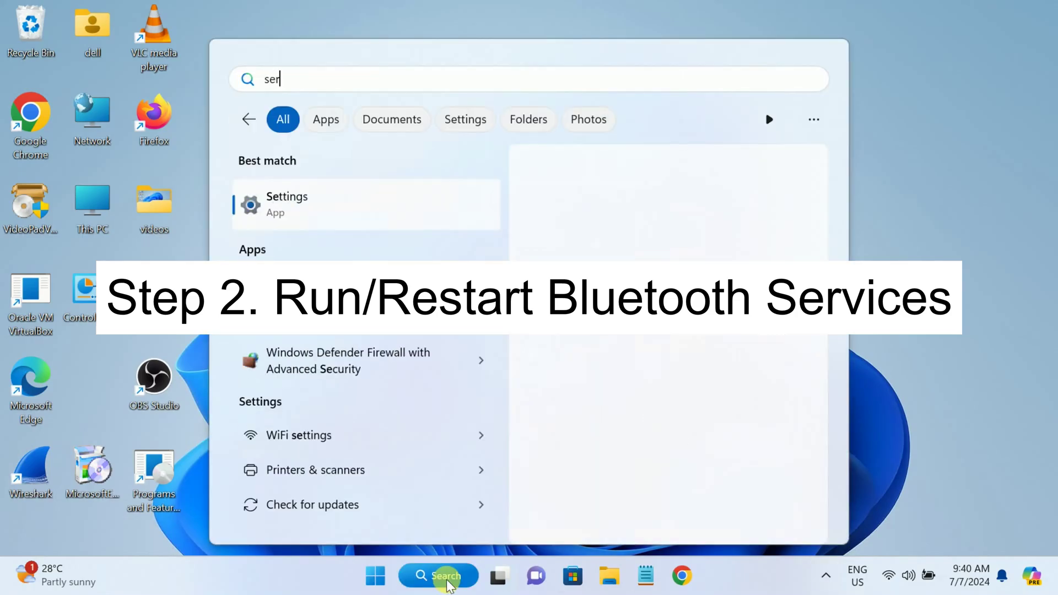
pyautogui.write('vice')
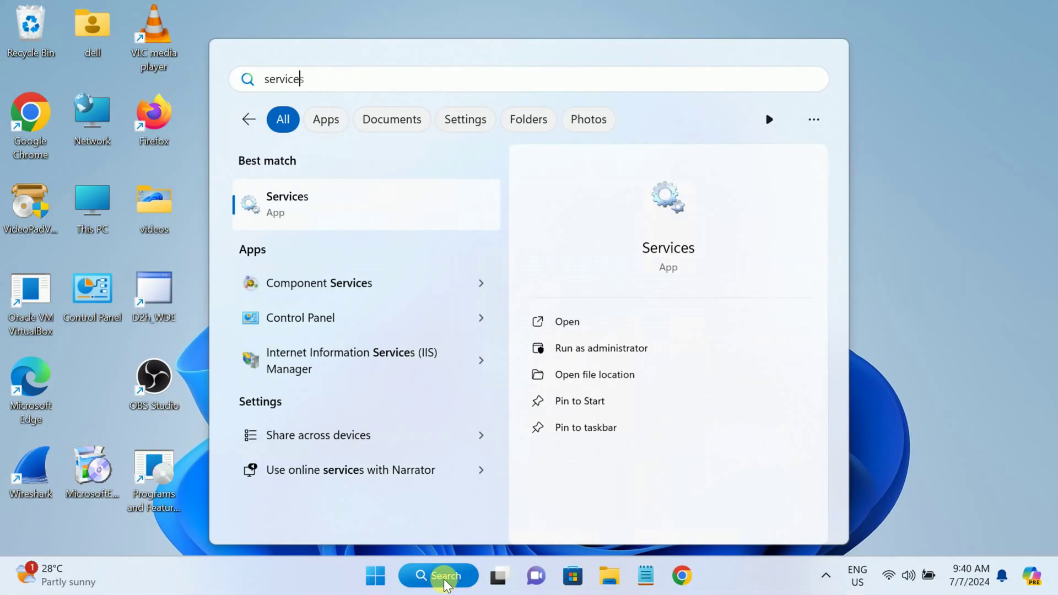
pyautogui.click(581, 354)
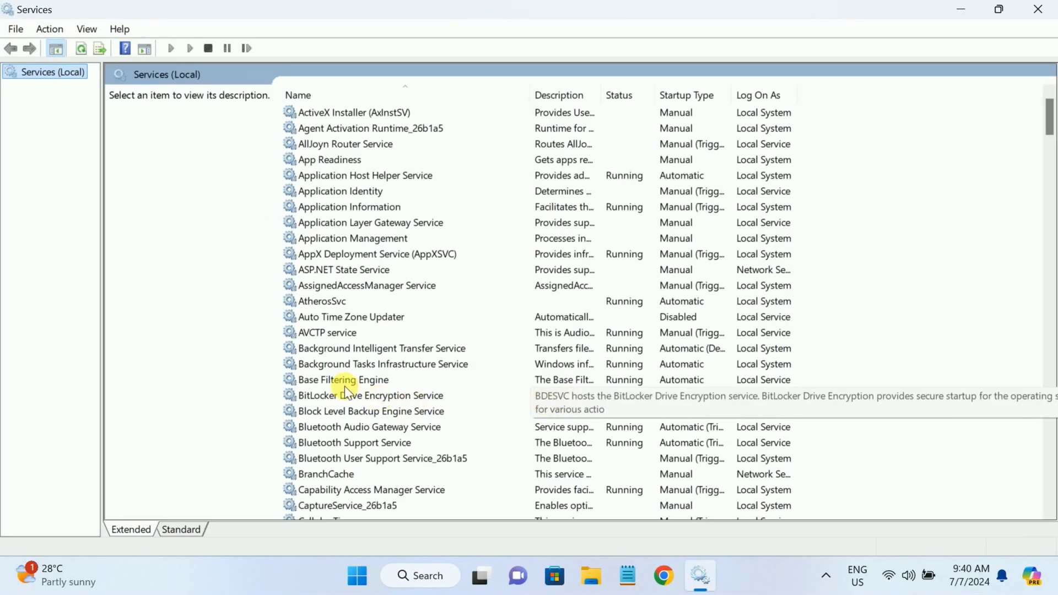
# - Examine the Bluetooth Audio Gateway, Bluetooth Support and Bluetooth User Support services in the services list
pyautogui.click(327, 368)
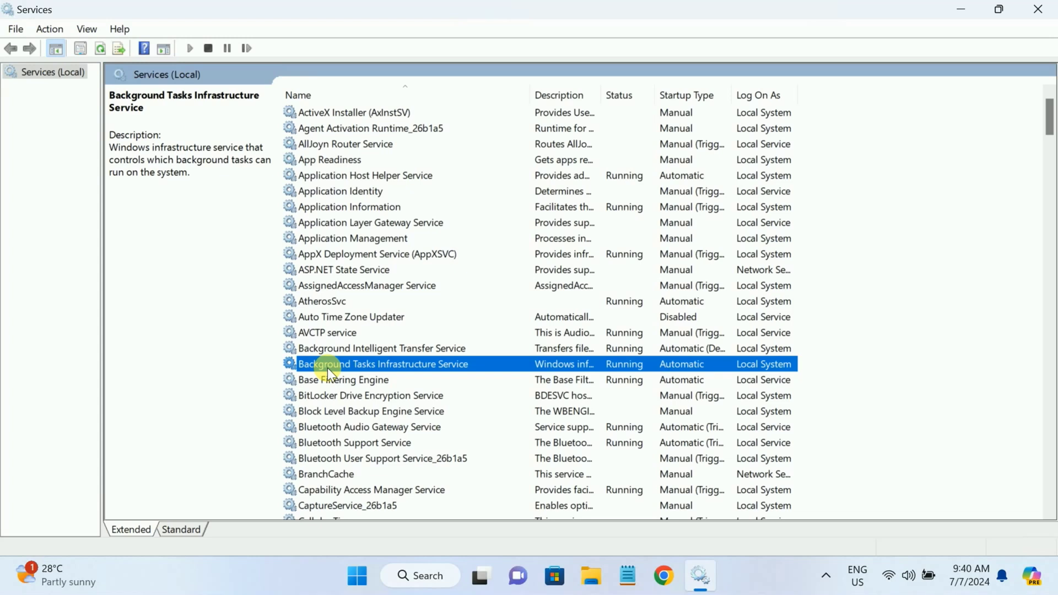
pyautogui.press('Down')
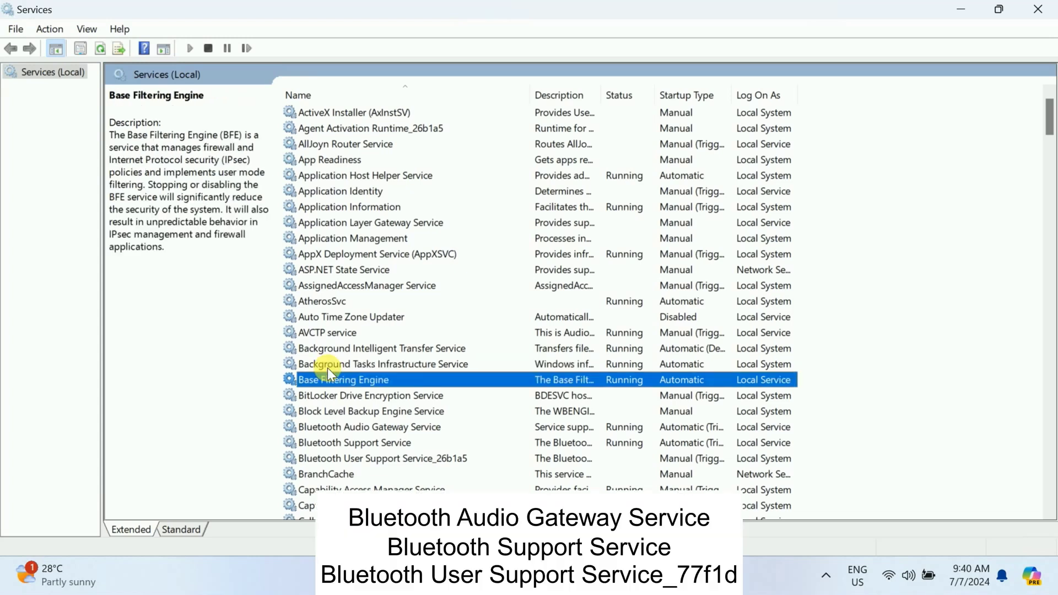
pyautogui.press('Down')
pyautogui.scroll(-1, 337, 389)
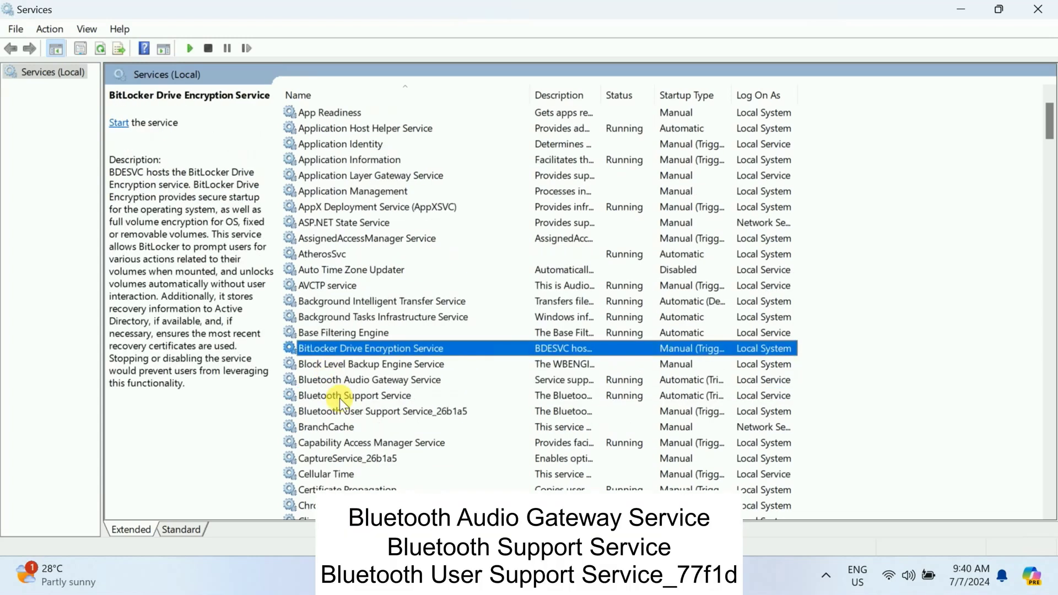
pyautogui.scroll(-1, 340, 397)
pyautogui.click(338, 333)
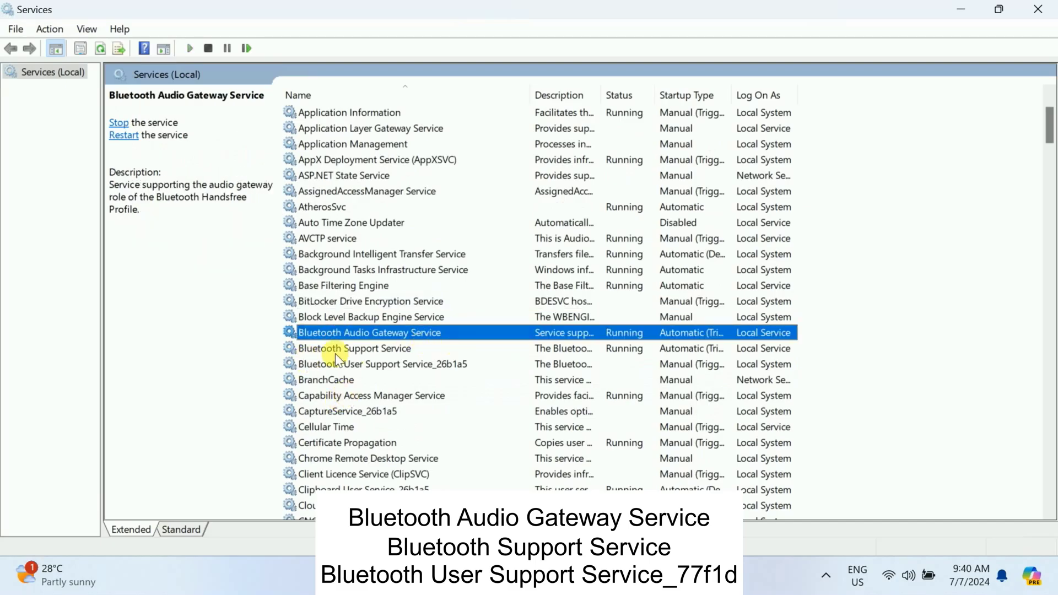
pyautogui.click(338, 349)
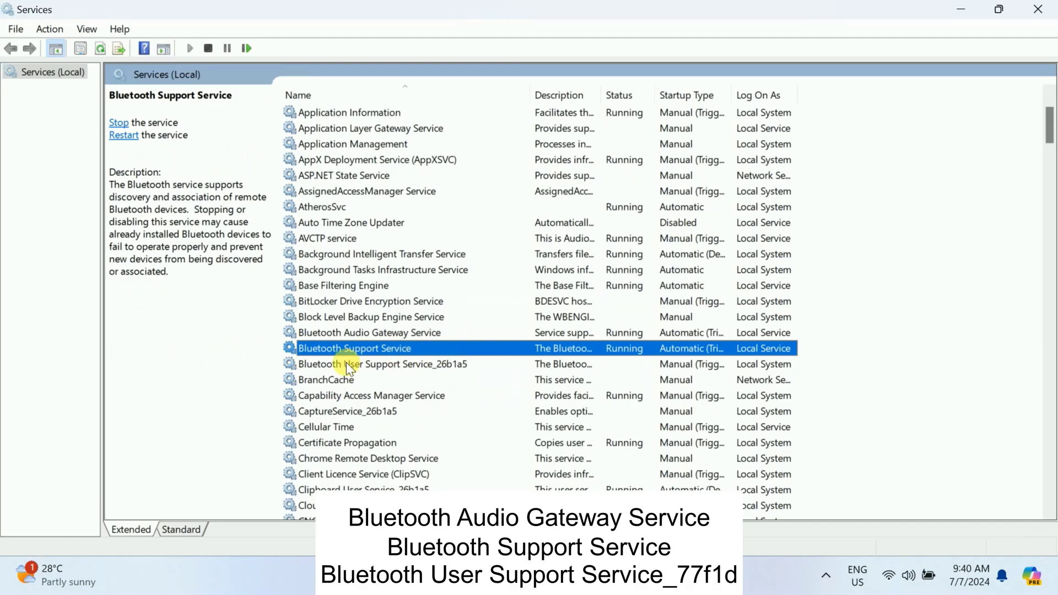
pyautogui.click(349, 364)
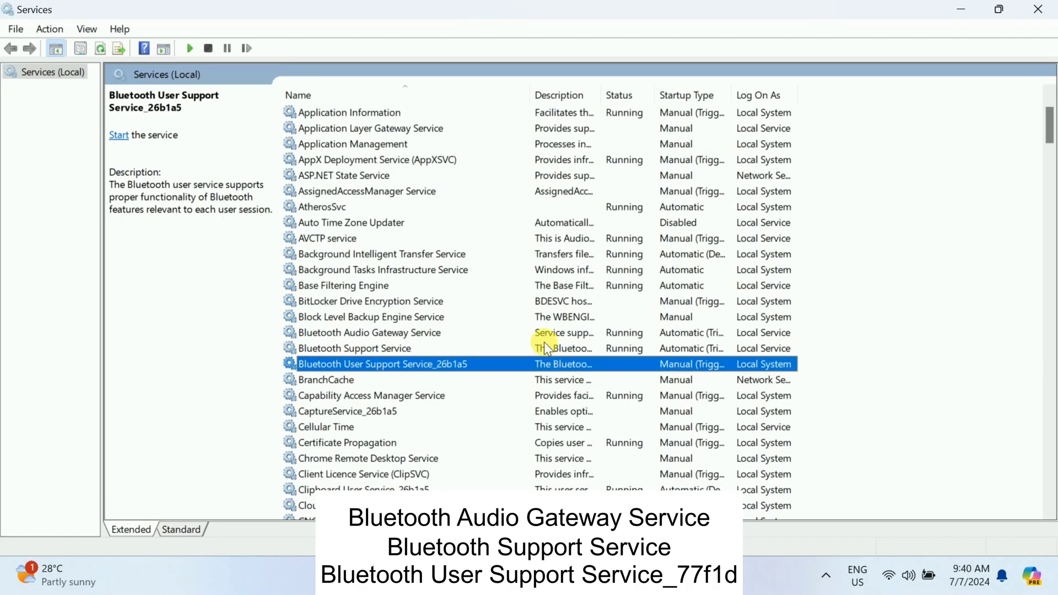
# - Set the Bluetooth Audio Gateway Service's startup type to Automatic in its properties and apply the change
pyautogui.click(381, 334)
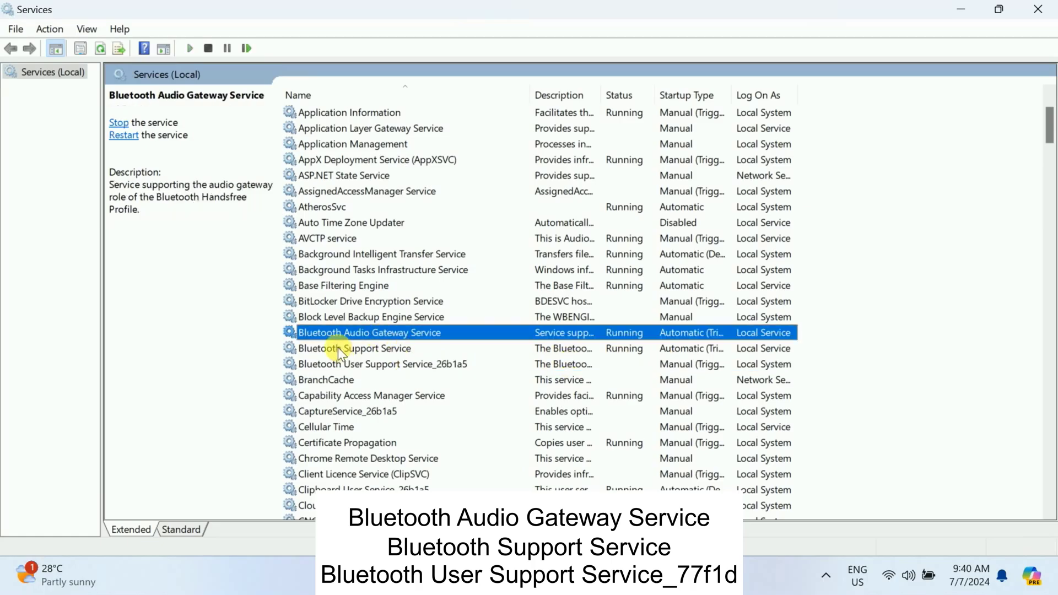
pyautogui.doubleClick(427, 333)
pyautogui.click(683, 97)
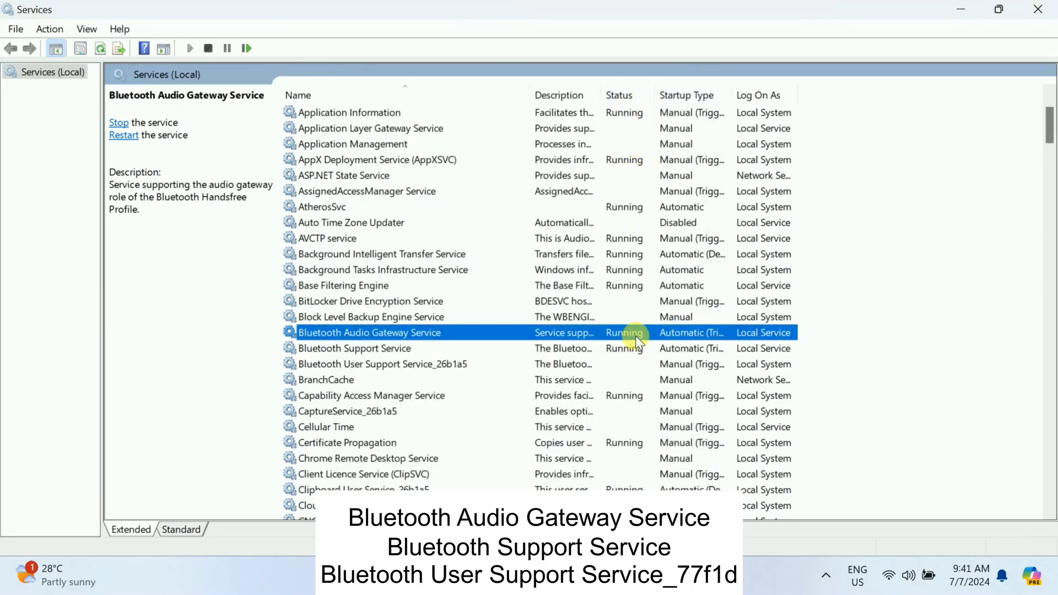
pyautogui.rightClick(425, 330)
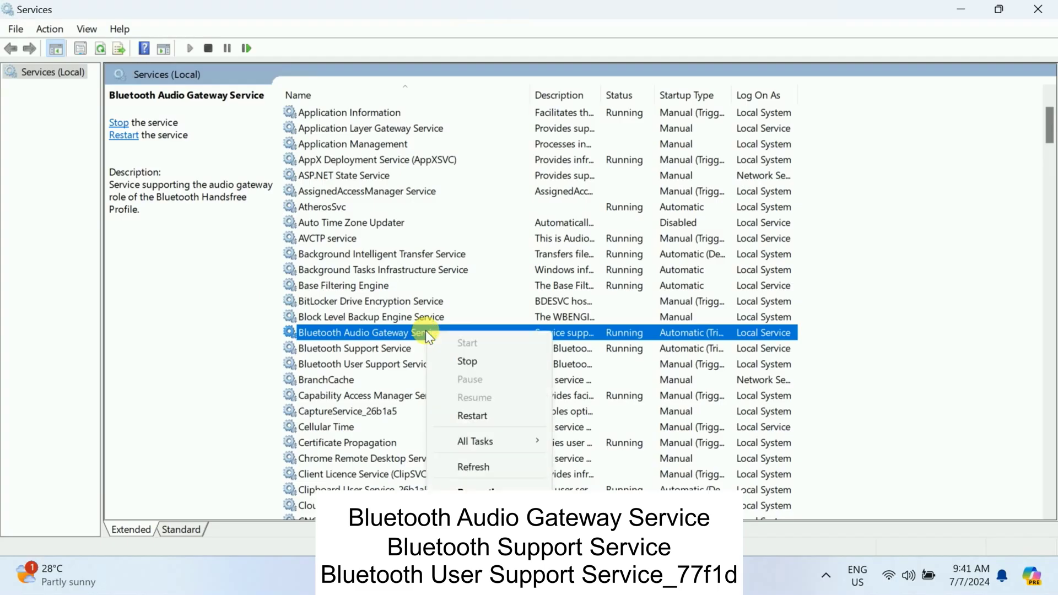
pyautogui.click(472, 484)
pyautogui.click(508, 268)
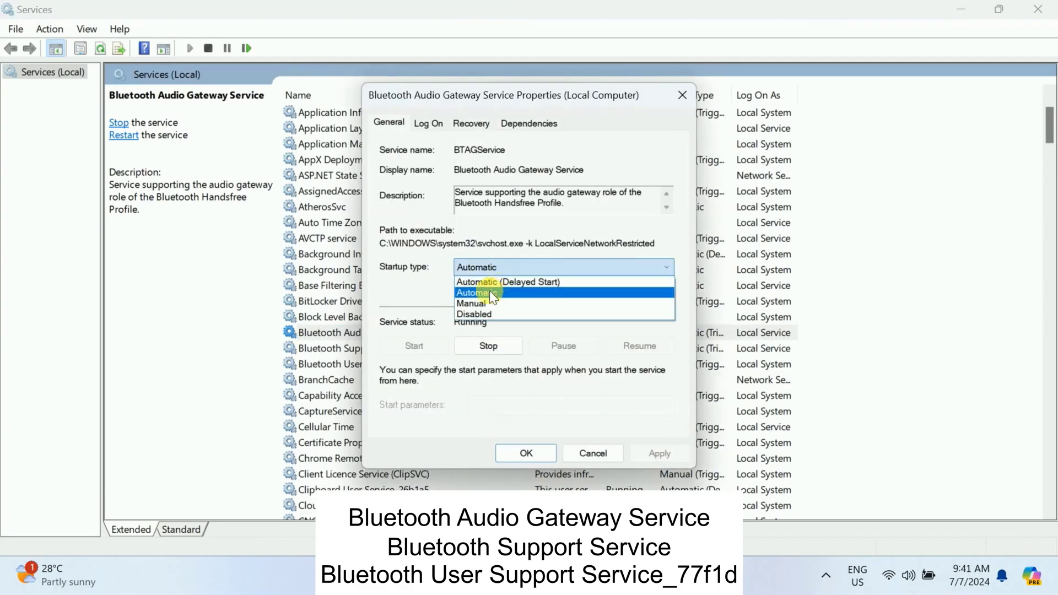
pyautogui.click(489, 290)
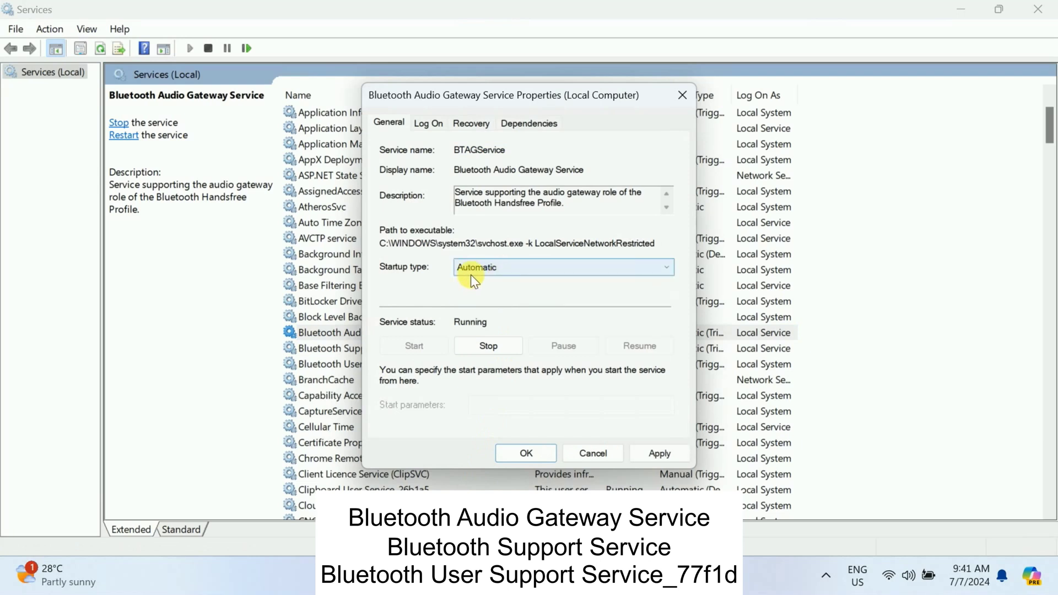
pyautogui.click(663, 456)
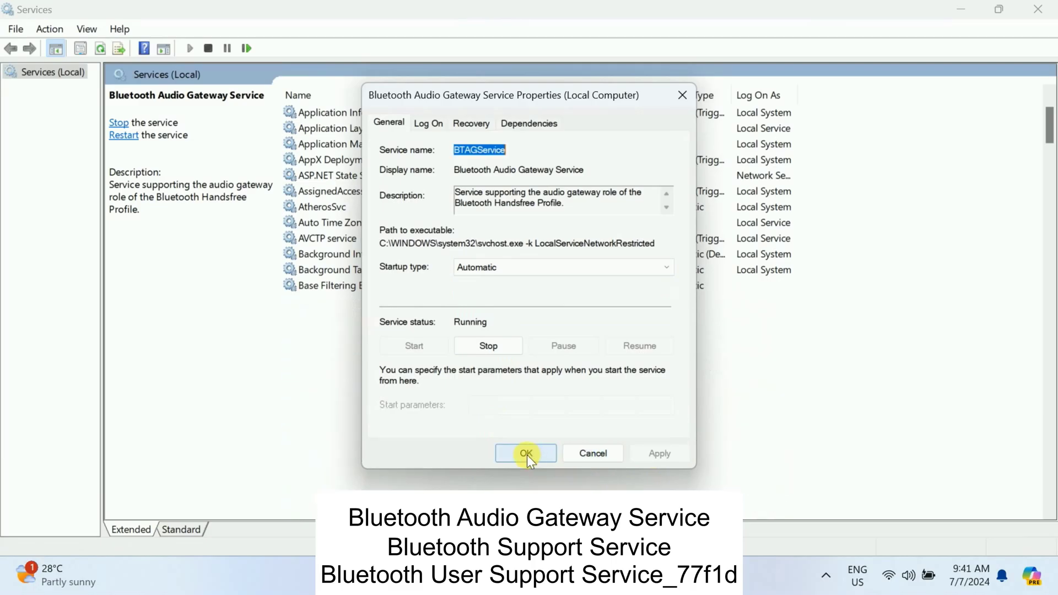
# - Close the Bluetooth Audio Gateway properties and check the Bluetooth Support Service's startup type for Automatic in its properties
pyautogui.click(525, 454)
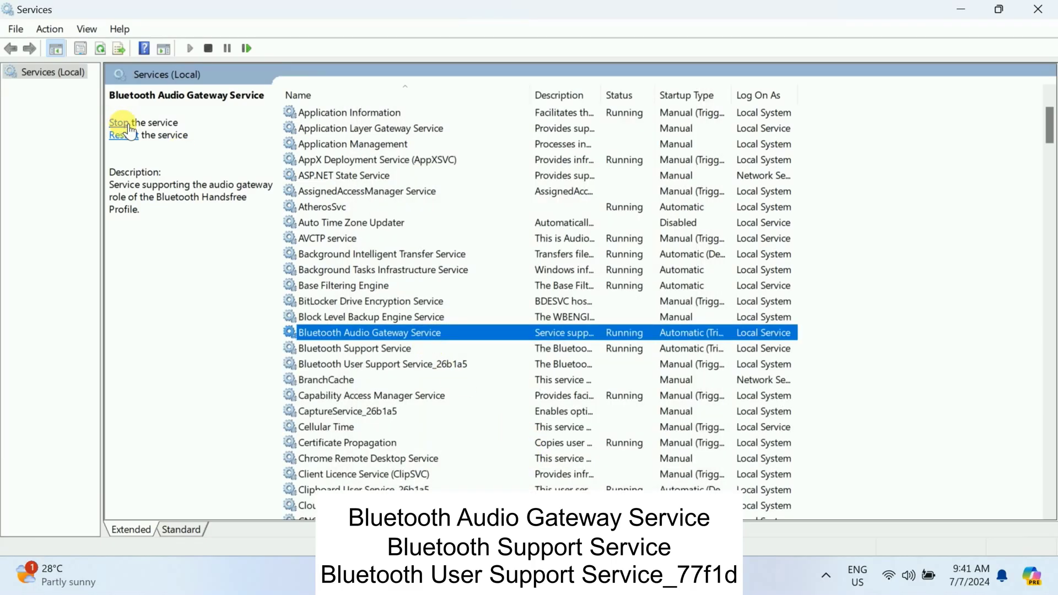
pyautogui.click(368, 347)
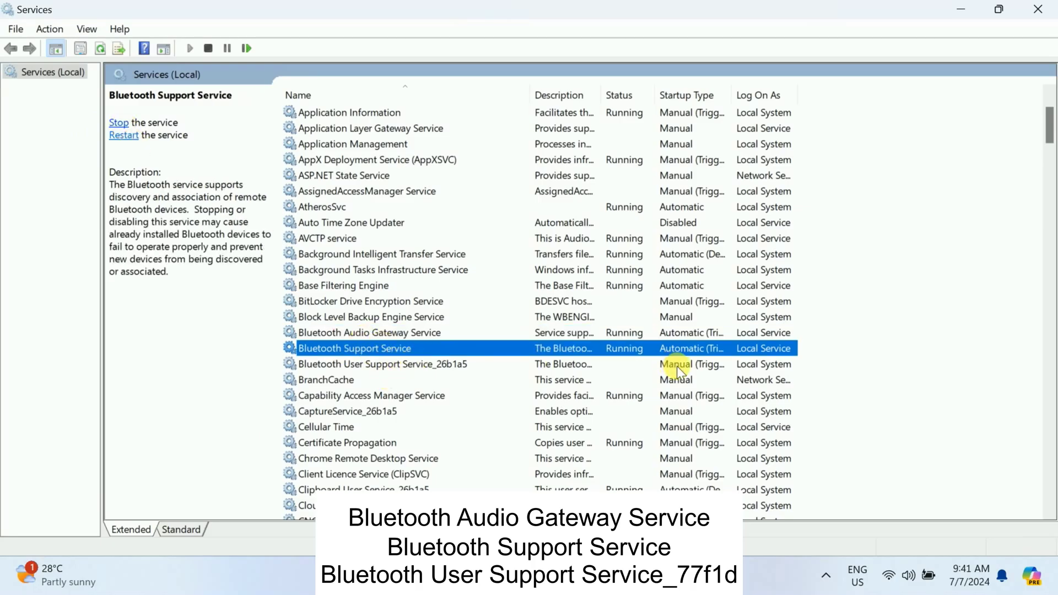
pyautogui.doubleClick(438, 351)
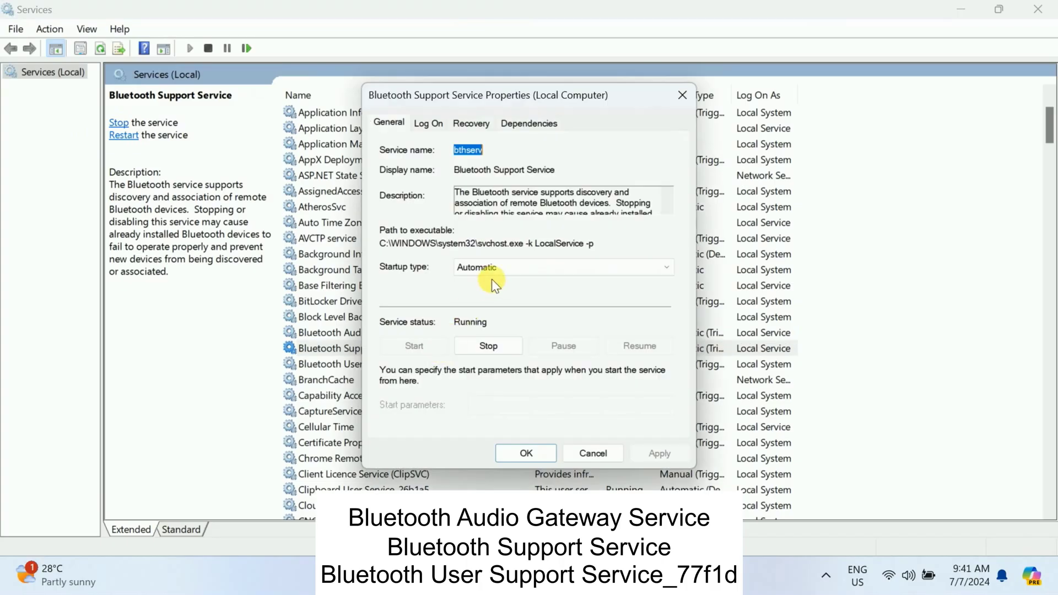
pyautogui.click(496, 267)
pyautogui.click(623, 241)
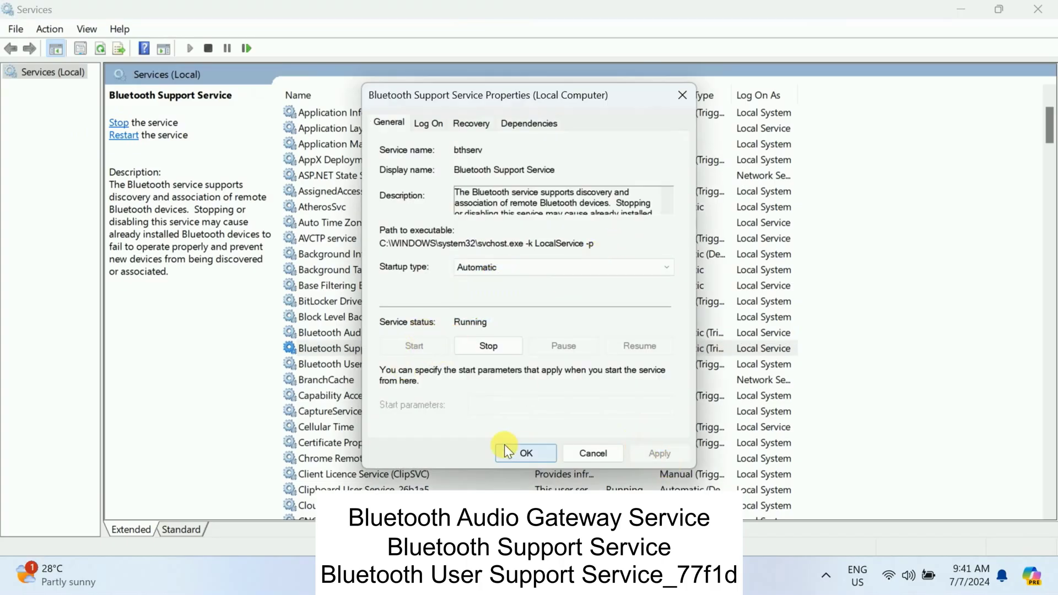
pyautogui.click(596, 455)
# - Start the Bluetooth User Support Service and close the Services window
pyautogui.click(421, 369)
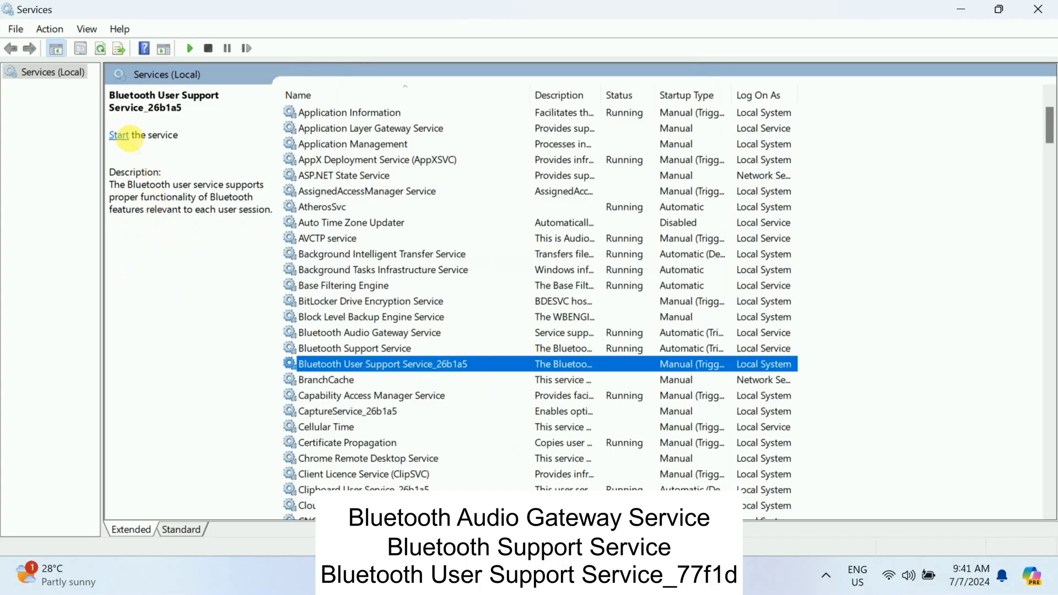
pyautogui.click(123, 138)
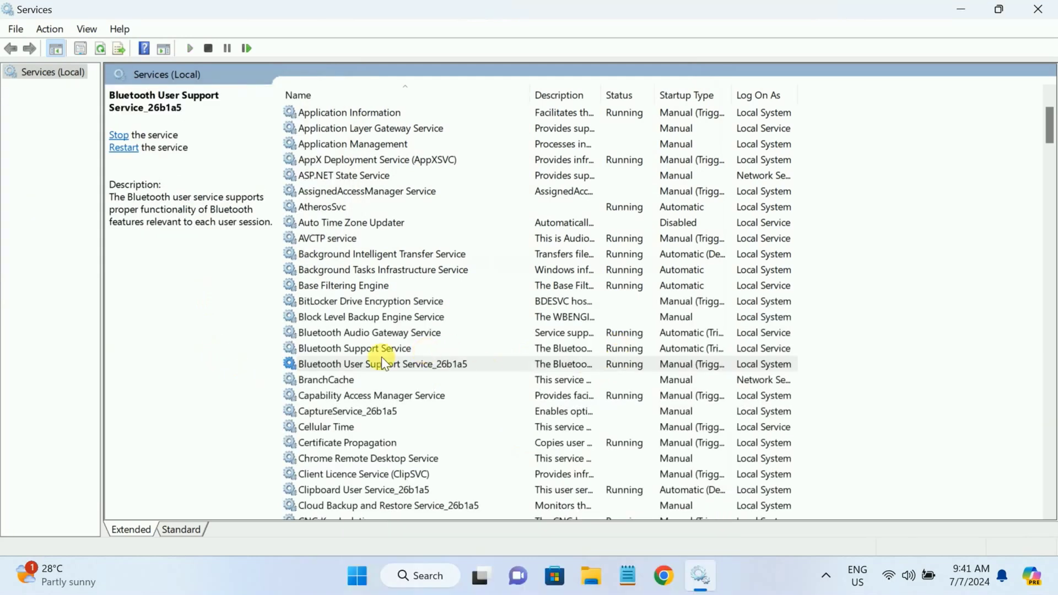
pyautogui.click(1037, 9)
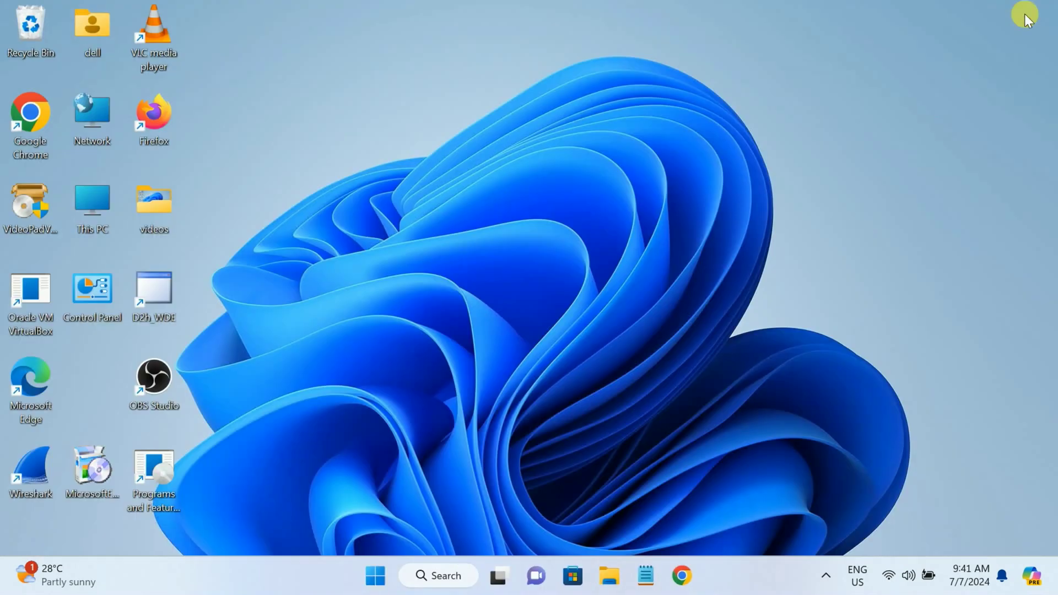
# - Open the Bluetooth and other devices settings, try to add a Bluetooth device, then close Settings and refresh the desktop
pyautogui.click(429, 573)
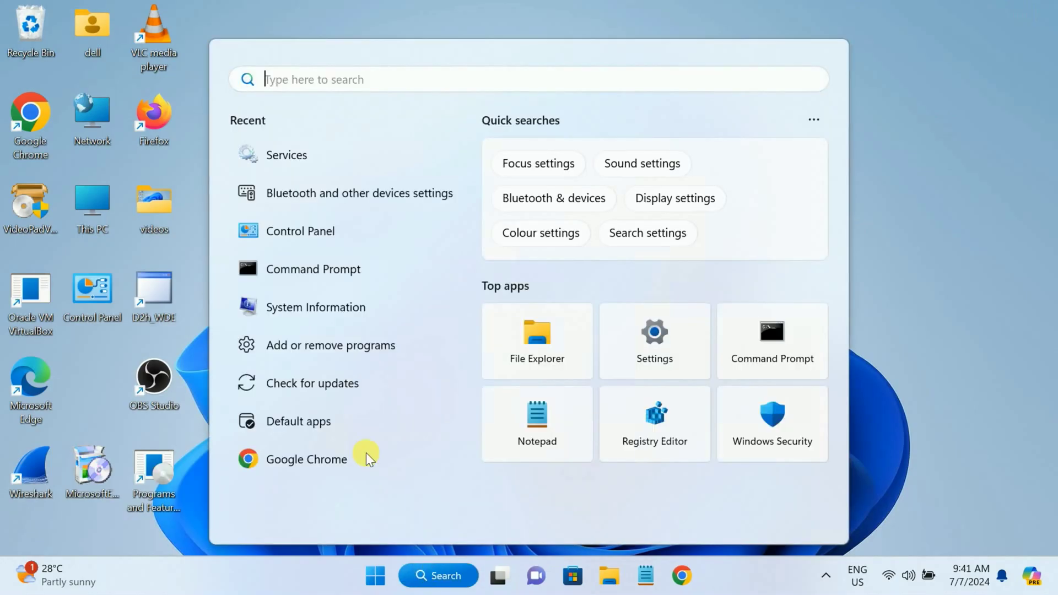
pyautogui.click(399, 201)
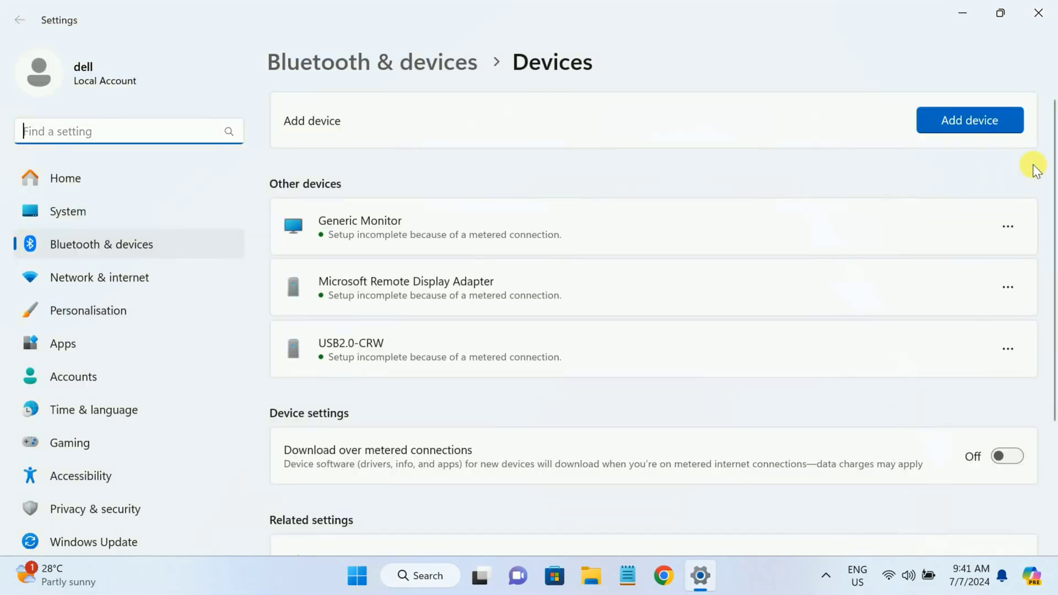
pyautogui.click(971, 120)
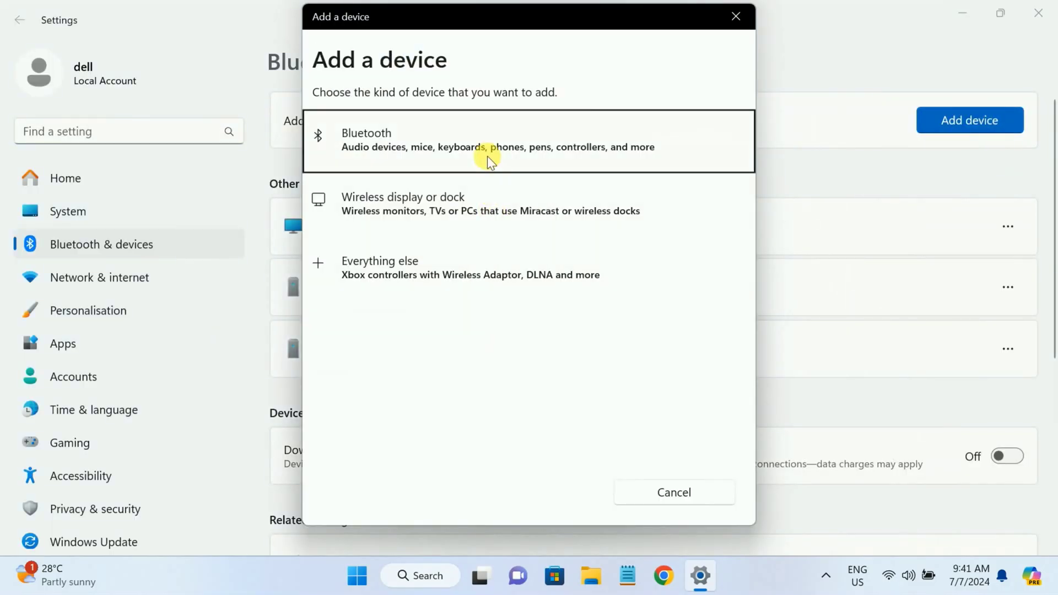
pyautogui.click(488, 161)
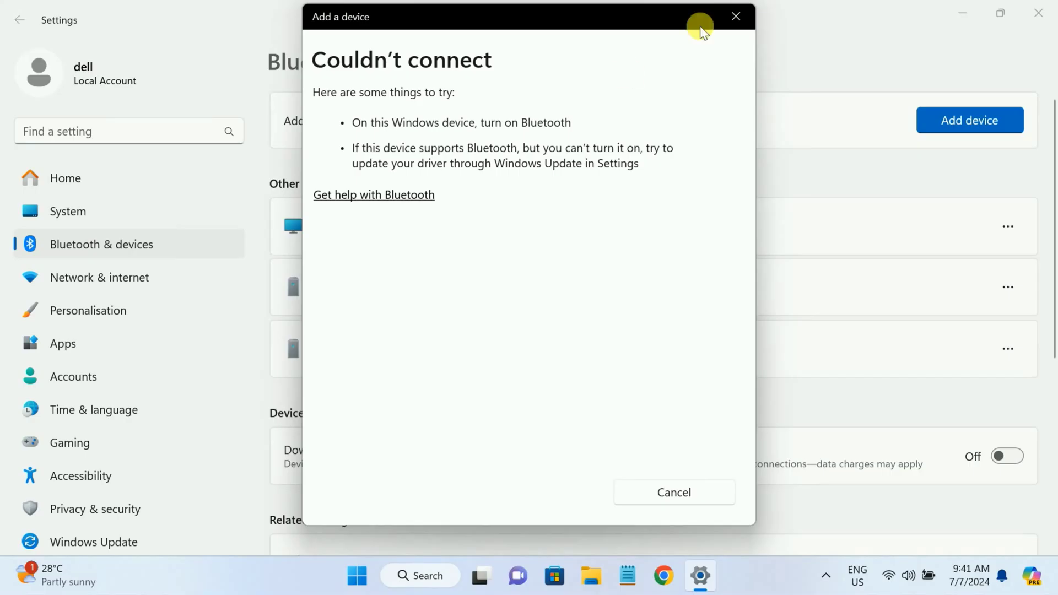
pyautogui.click(734, 19)
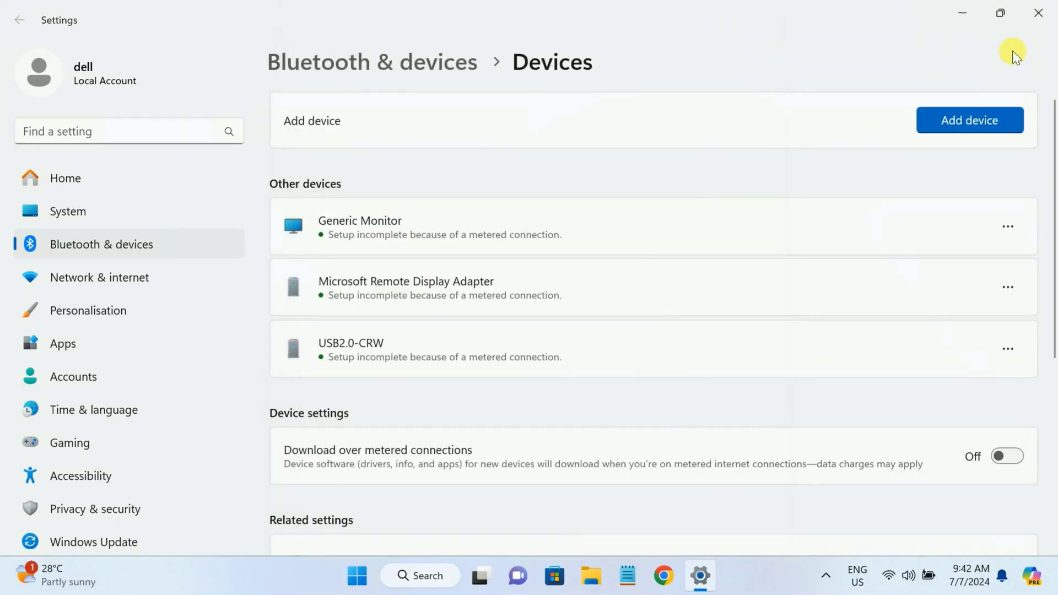
pyautogui.click(1038, 13)
pyautogui.rightClick(449, 231)
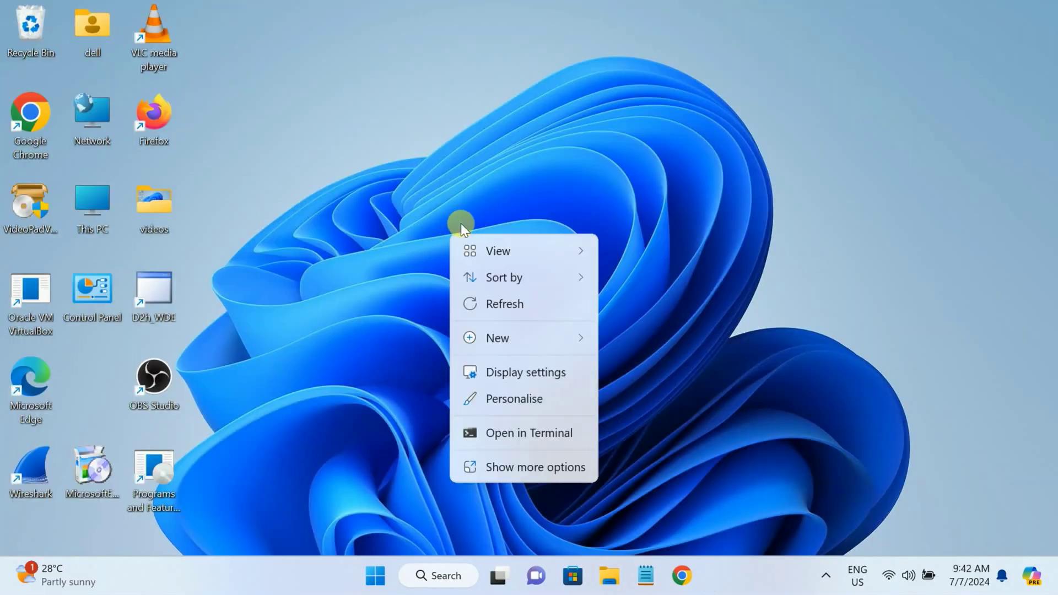
pyautogui.click(506, 304)
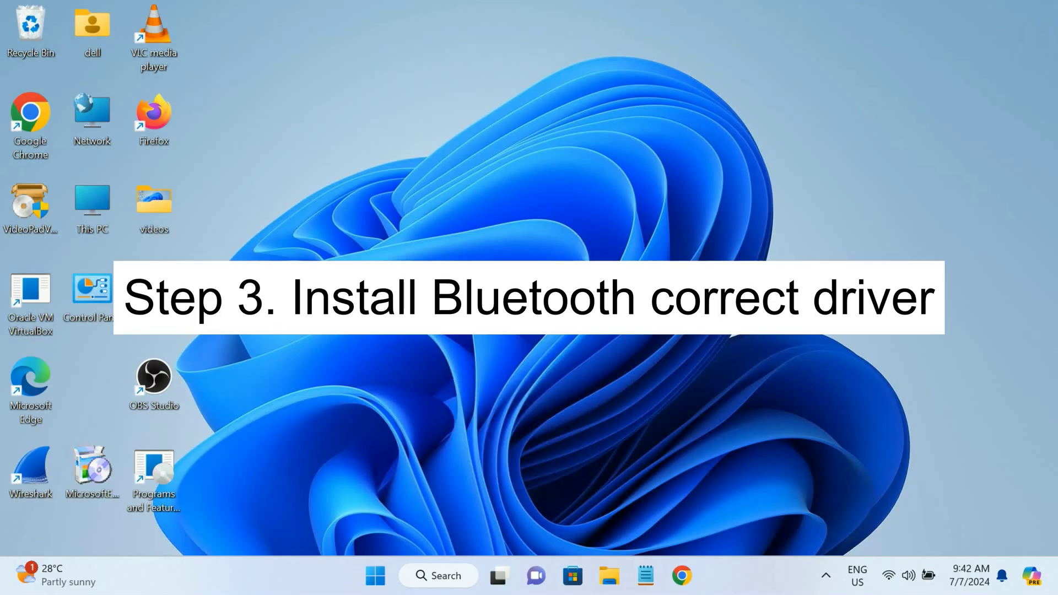
# - Search Windows for Device Manager, open it and look through the device list for a Bluetooth category
pyautogui.click(439, 578)
pyautogui.write('devic')
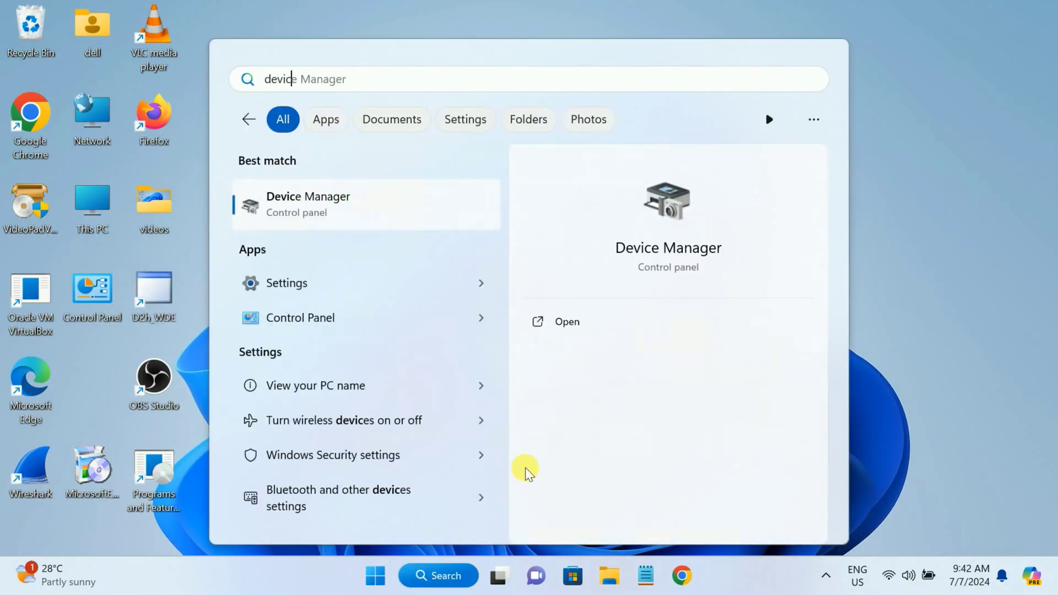
pyautogui.click(351, 208)
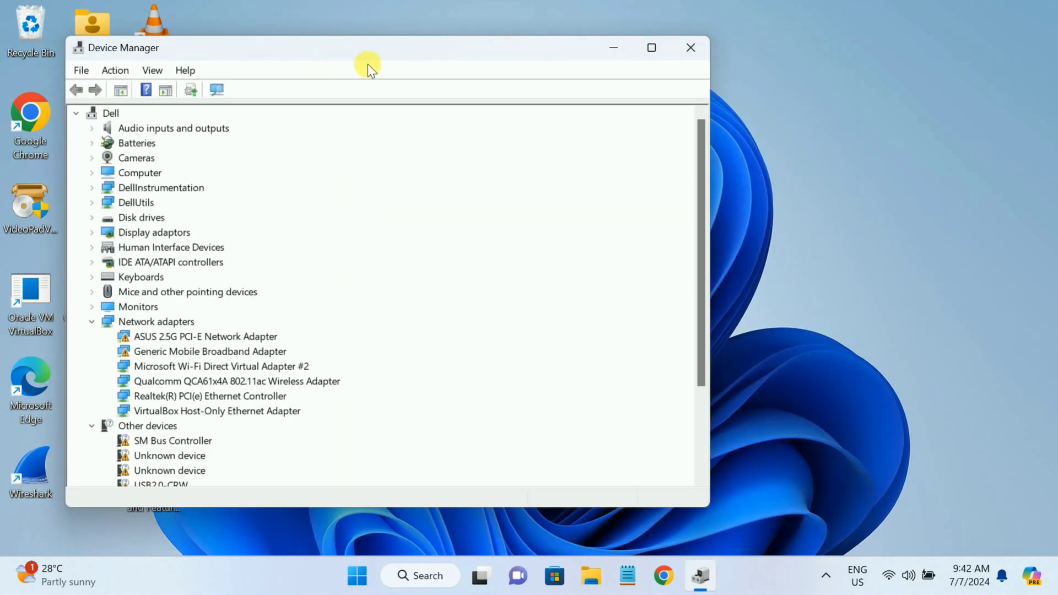
pyautogui.moveTo(368, 64); pyautogui.dragTo(527, 100)
pyautogui.scroll(-3, 286, 309)
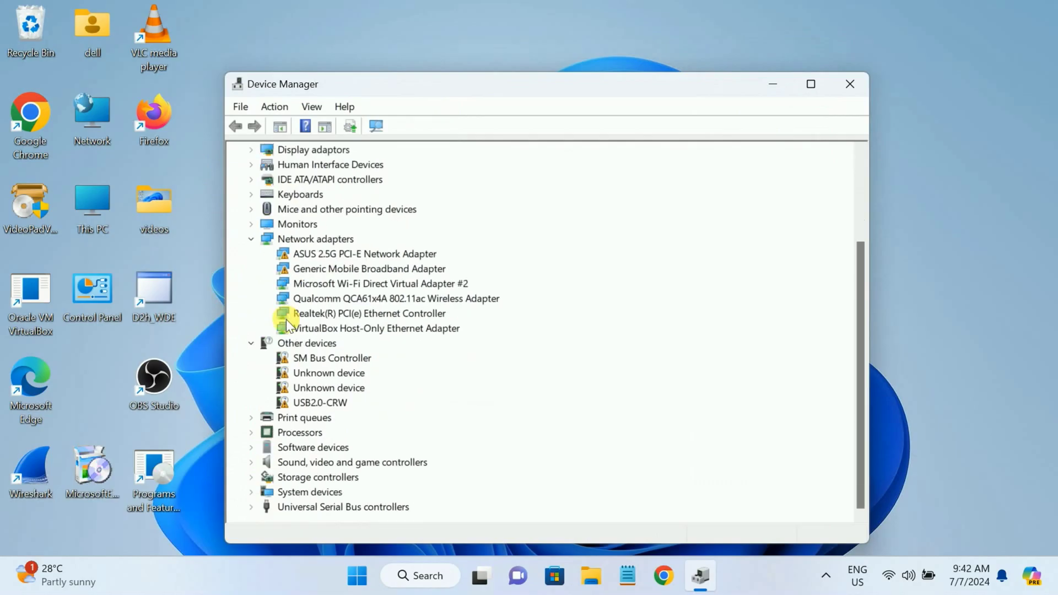
pyautogui.scroll(3, 286, 319)
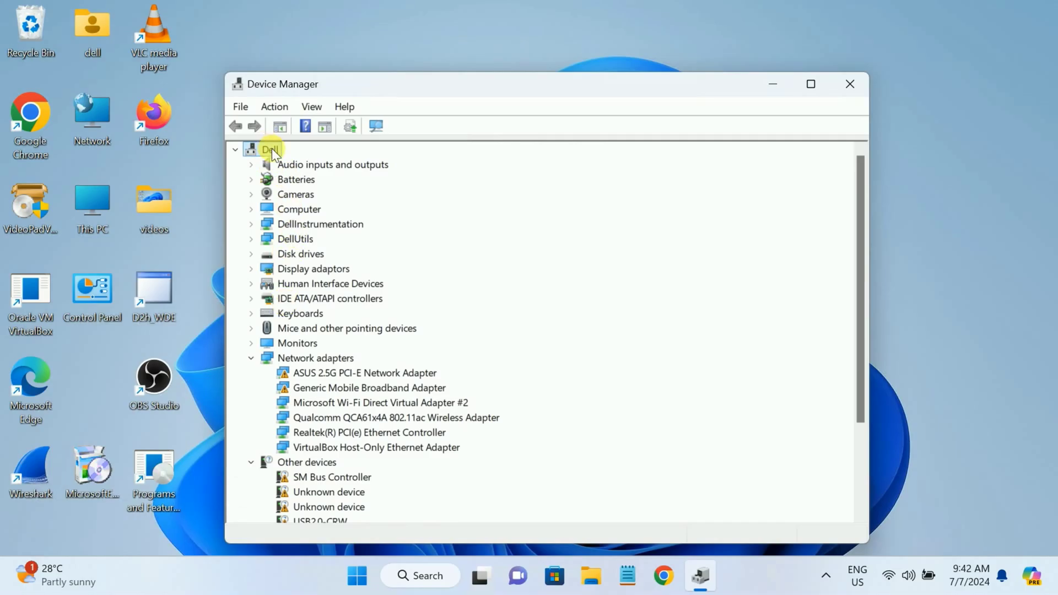
# - Show hidden devices in Device Manager and expand the Bluetooth category
pyautogui.click(311, 108)
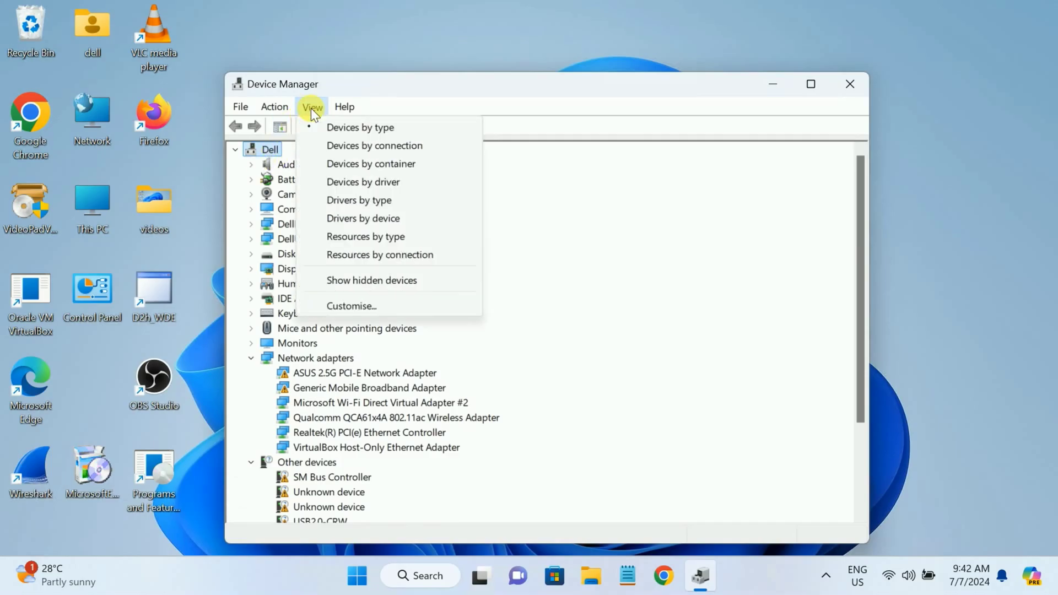
pyautogui.click(346, 279)
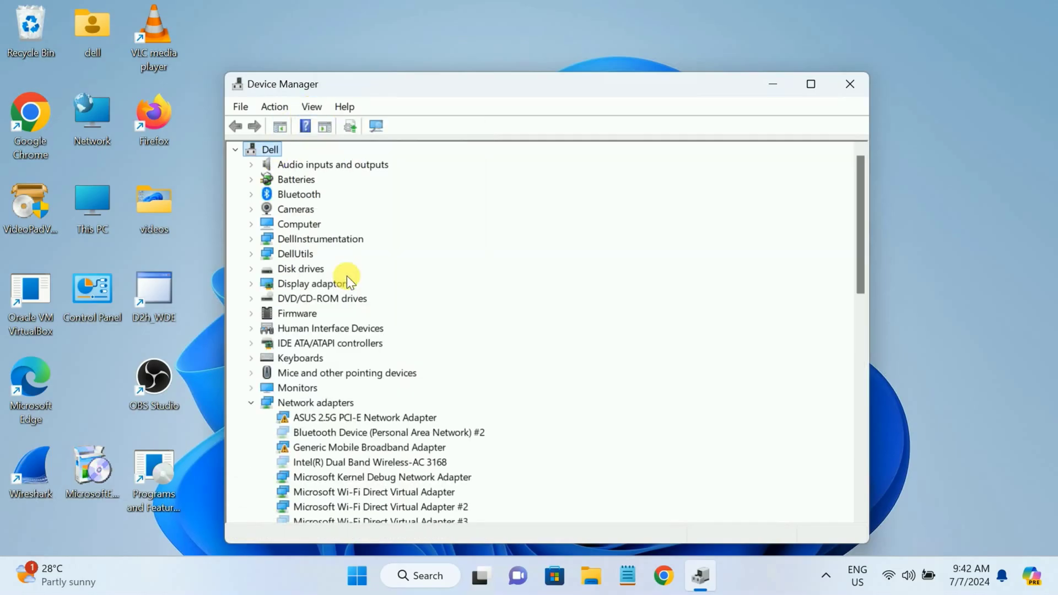
pyautogui.click(255, 196)
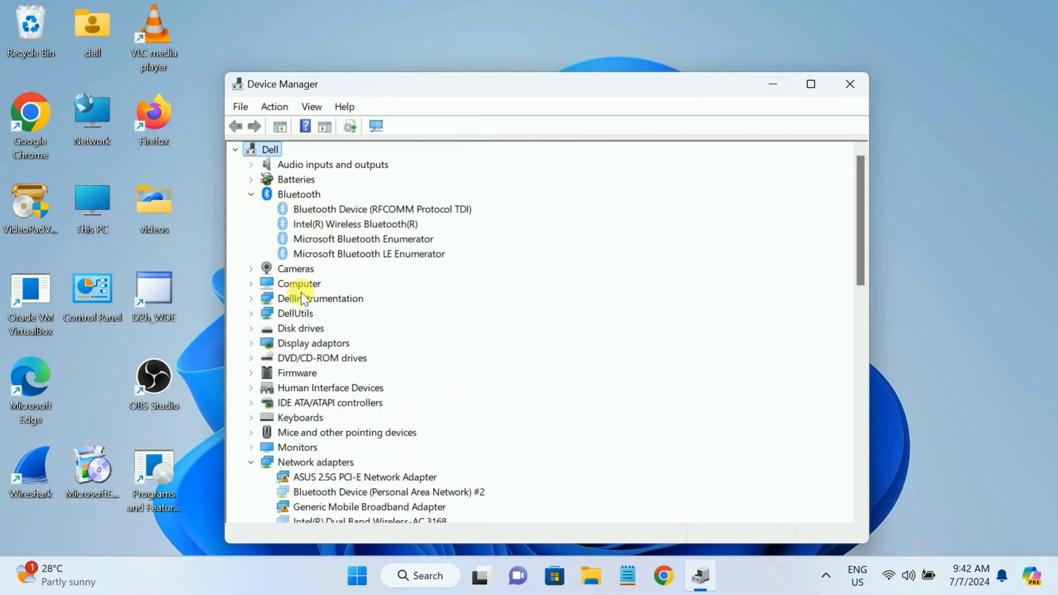
# - Search automatically for updated drivers for Bluetooth Device (RFCOMM Protocol TDI) and close the update wizard
pyautogui.rightClick(343, 209)
pyautogui.click(383, 222)
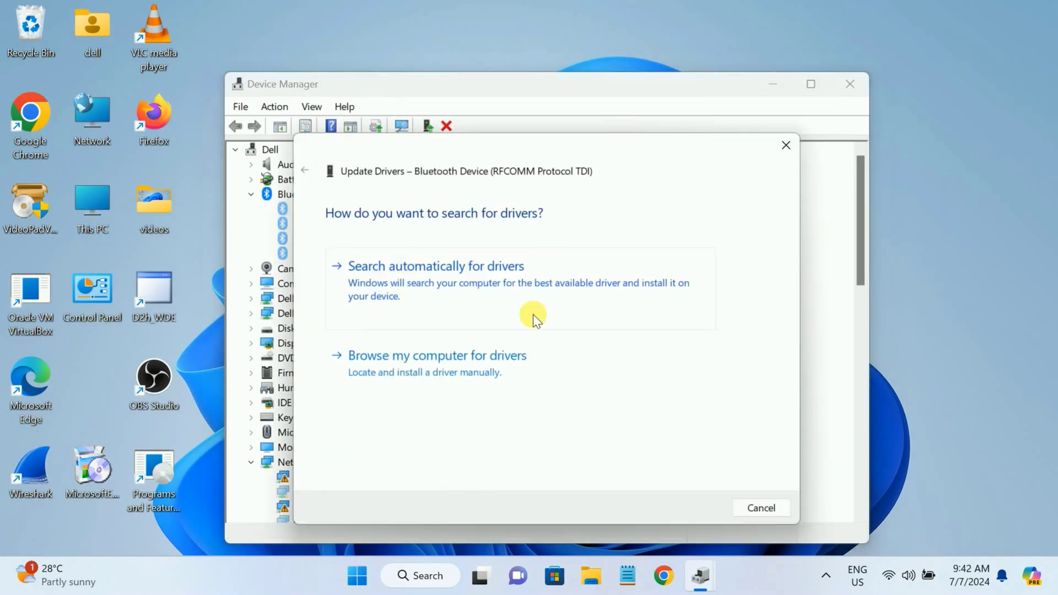
pyautogui.click(563, 318)
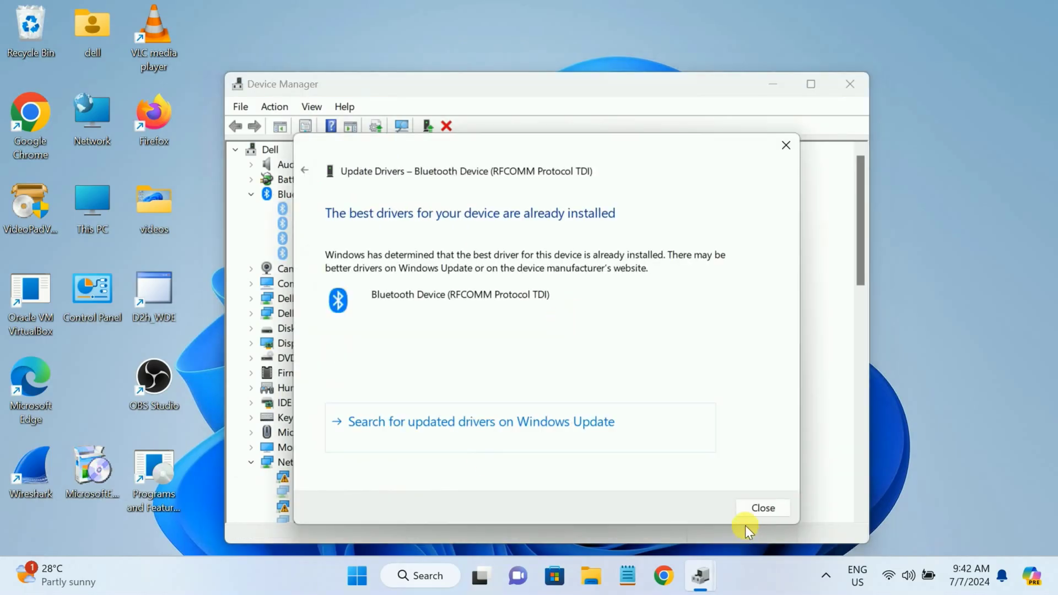
pyautogui.click(760, 507)
# - Examine the Intel Wireless Bluetooth, Microsoft Bluetooth Enumerator and LE Enumerator entries in the Bluetooth category, and close Device Manager
pyautogui.click(339, 224)
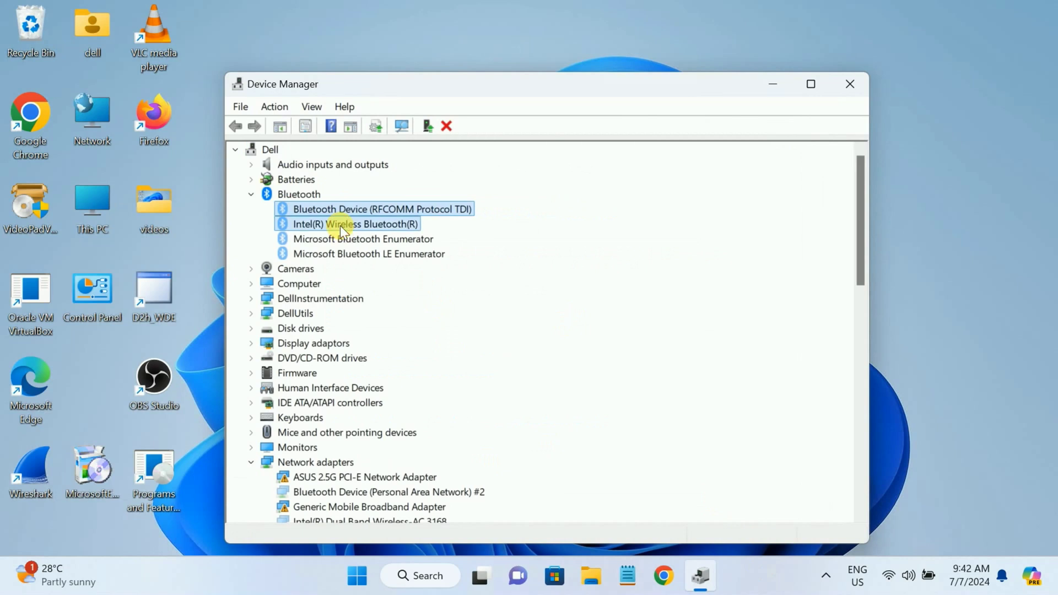
pyautogui.click(337, 256)
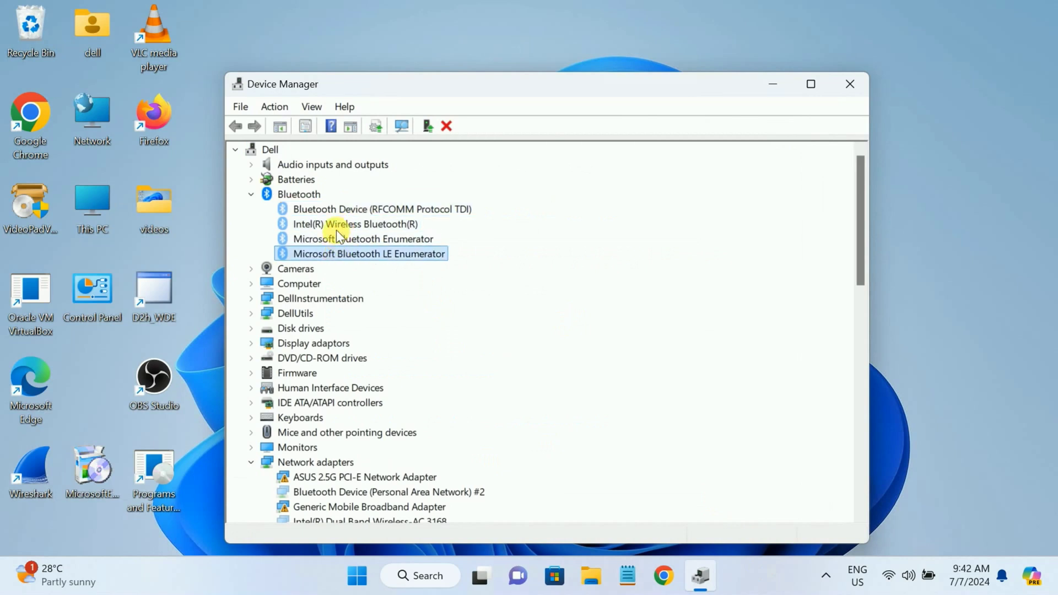
pyautogui.click(344, 210)
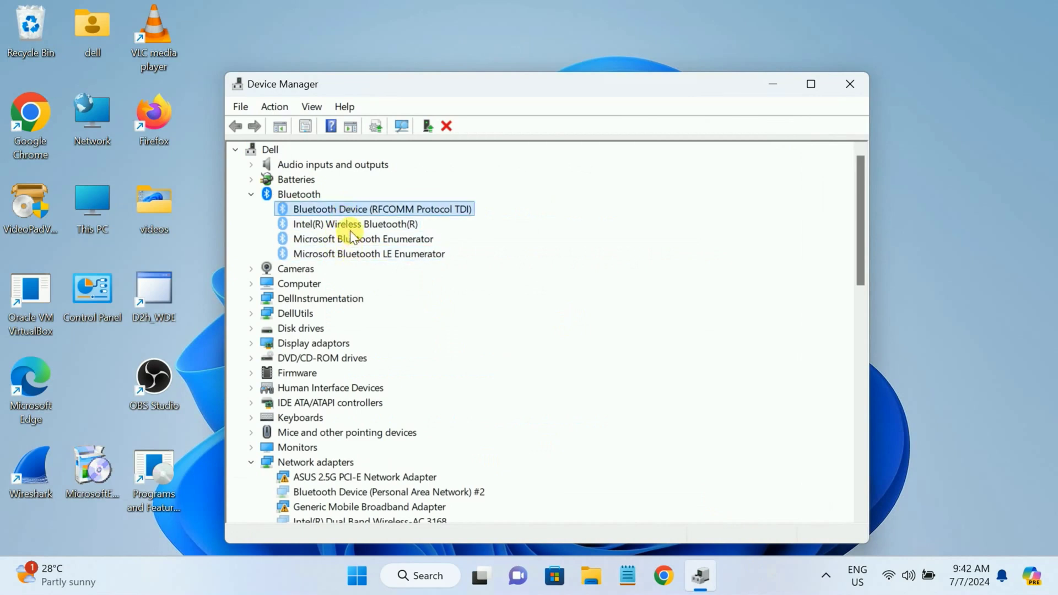
pyautogui.click(349, 238)
pyautogui.click(316, 256)
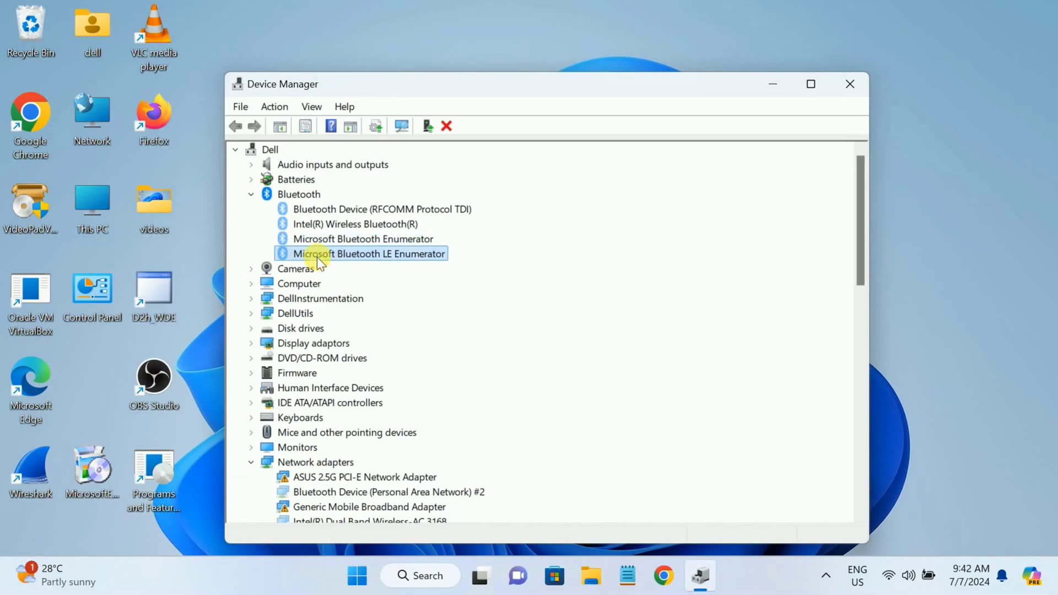
pyautogui.click(250, 193)
pyautogui.click(250, 194)
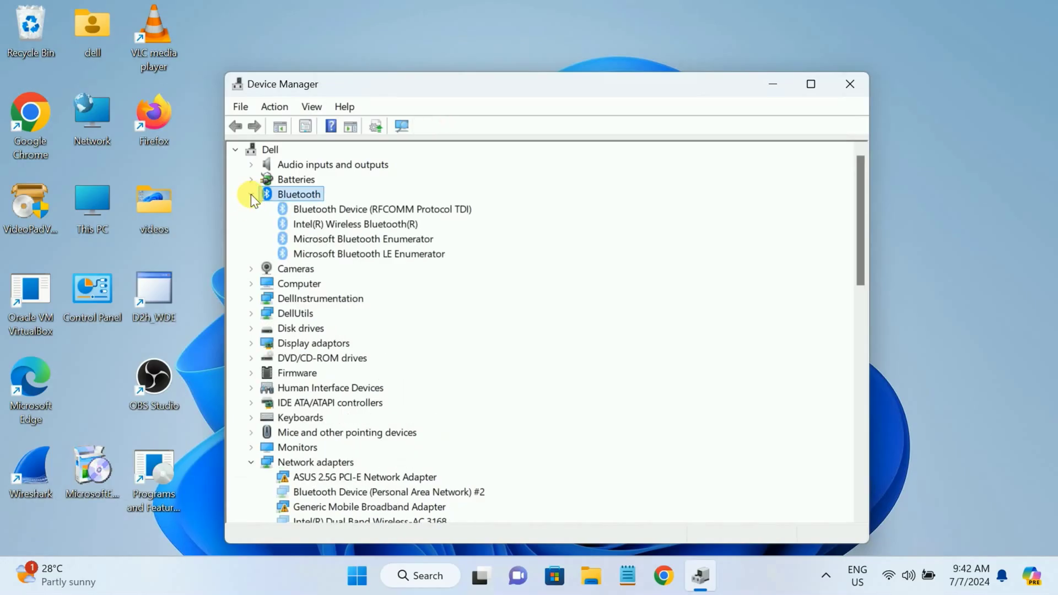
pyautogui.click(353, 254)
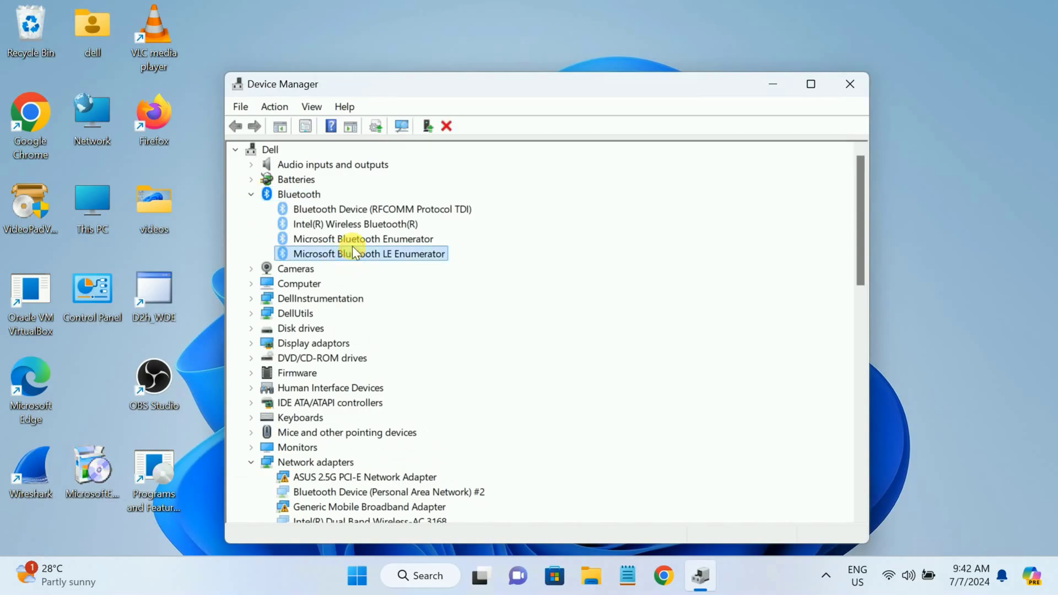
pyautogui.click(353, 225)
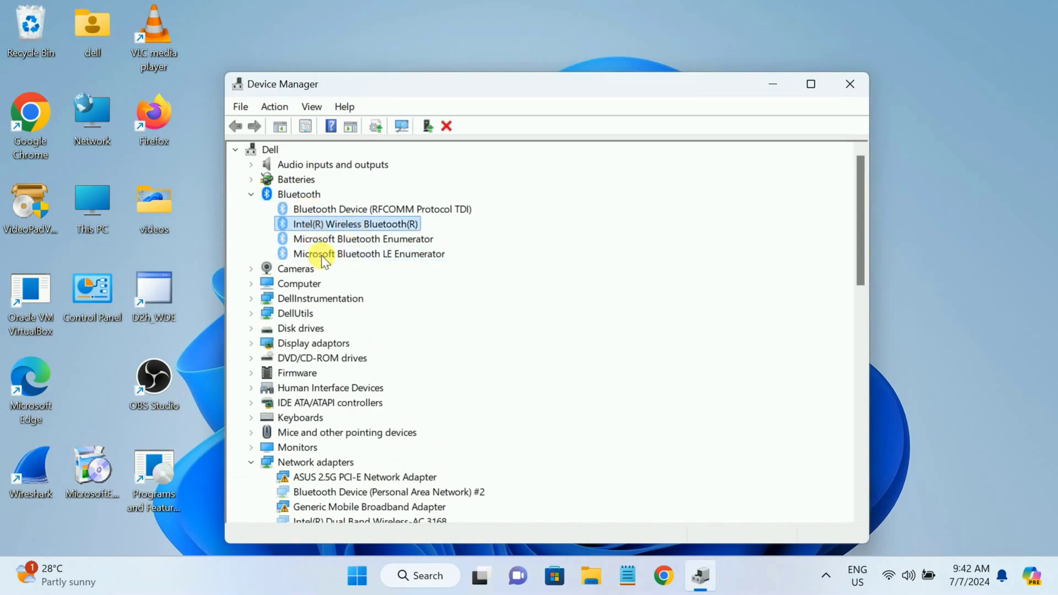
pyautogui.click(251, 194)
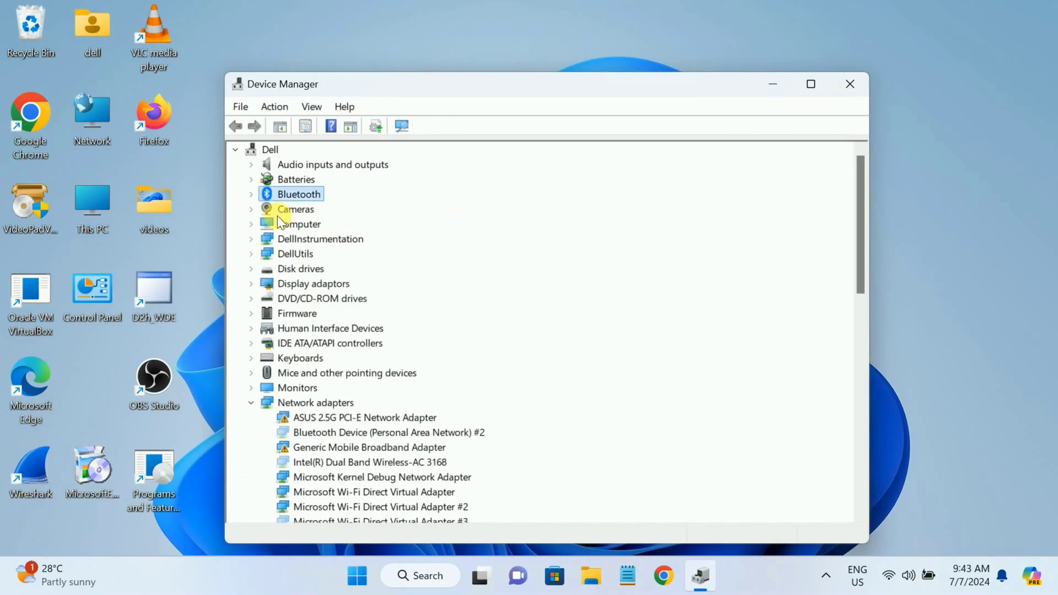
pyautogui.click(252, 195)
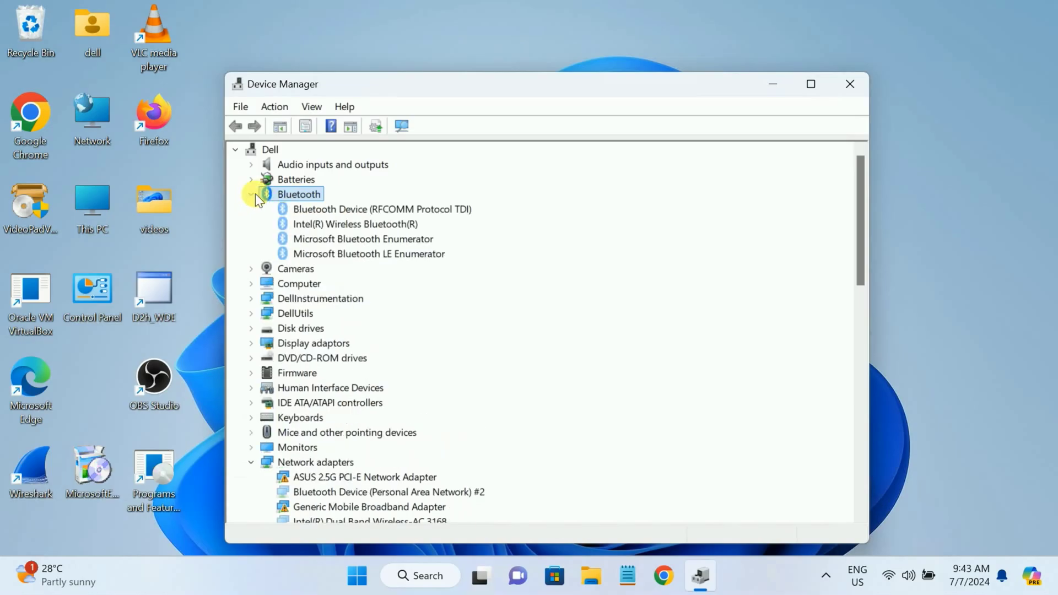
pyautogui.click(255, 195)
pyautogui.click(850, 85)
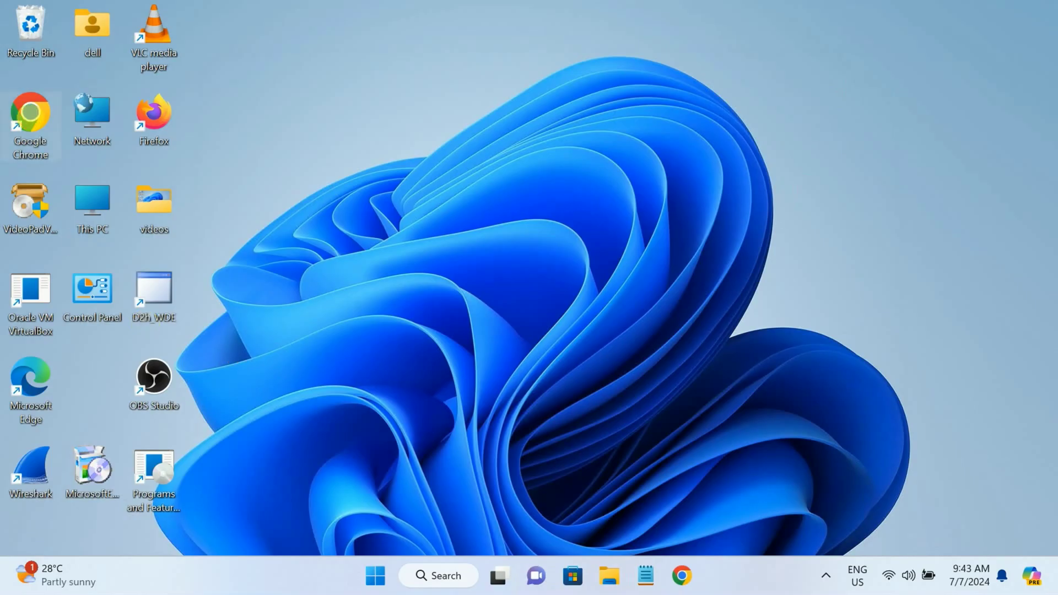
# - Open Google Chrome and search Google for "intel bluetooth driver"
pyautogui.doubleClick(31, 117)
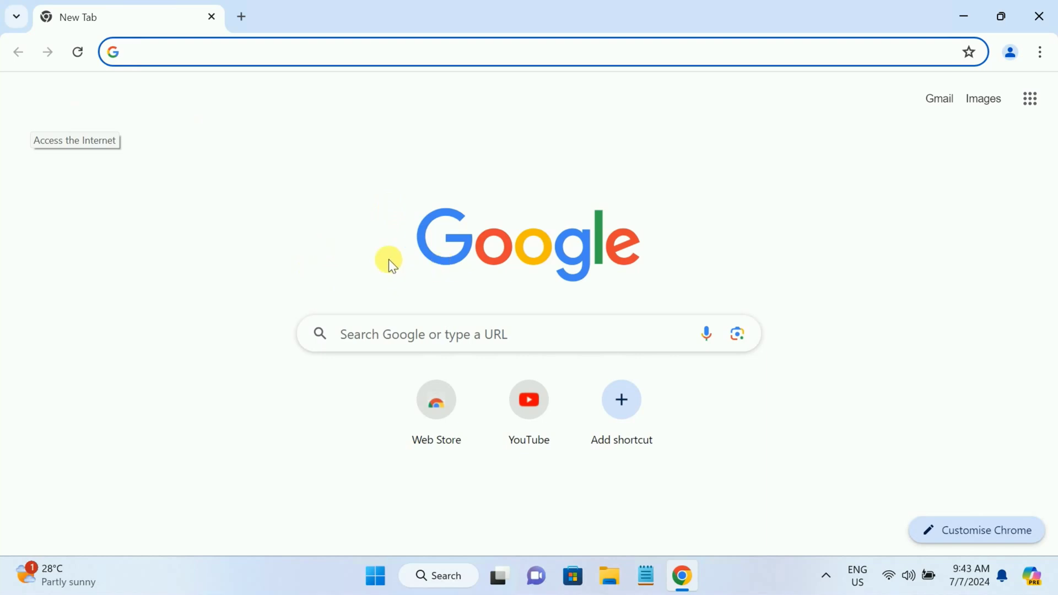
pyautogui.click(223, 53)
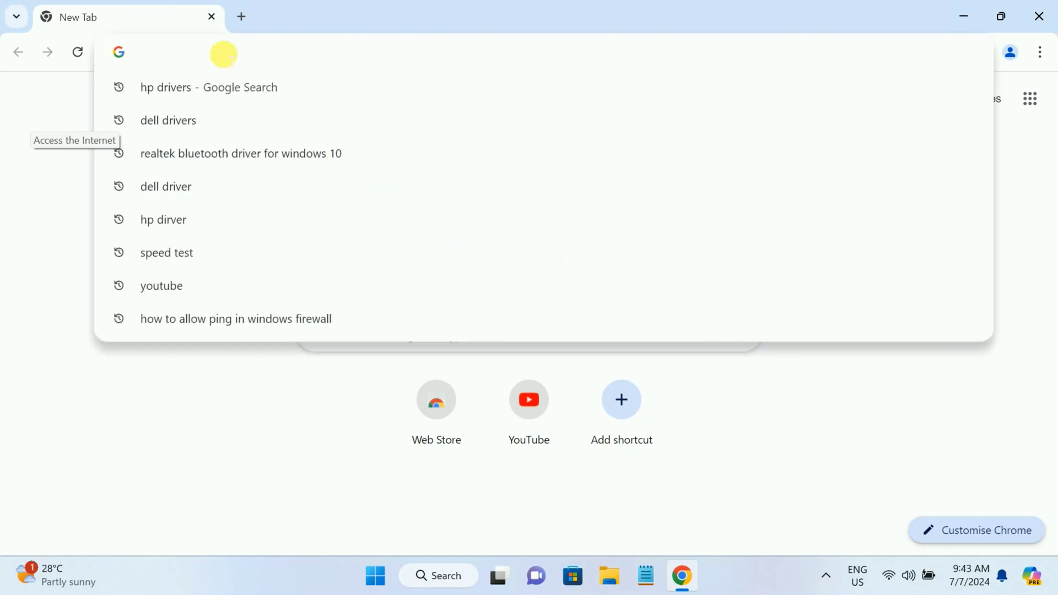
pyautogui.write('in')
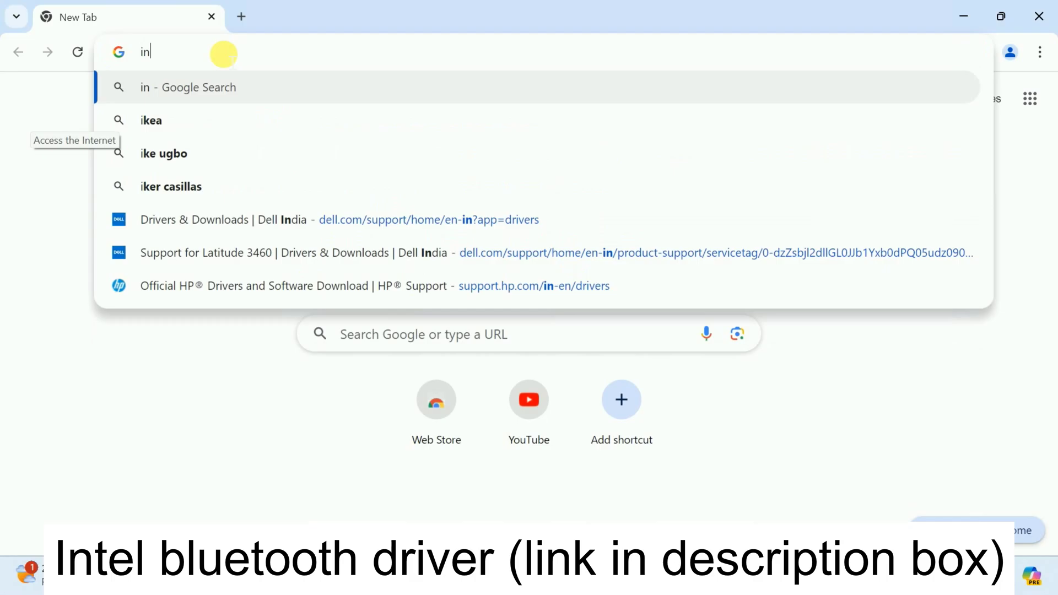
pyautogui.write('tel driv')
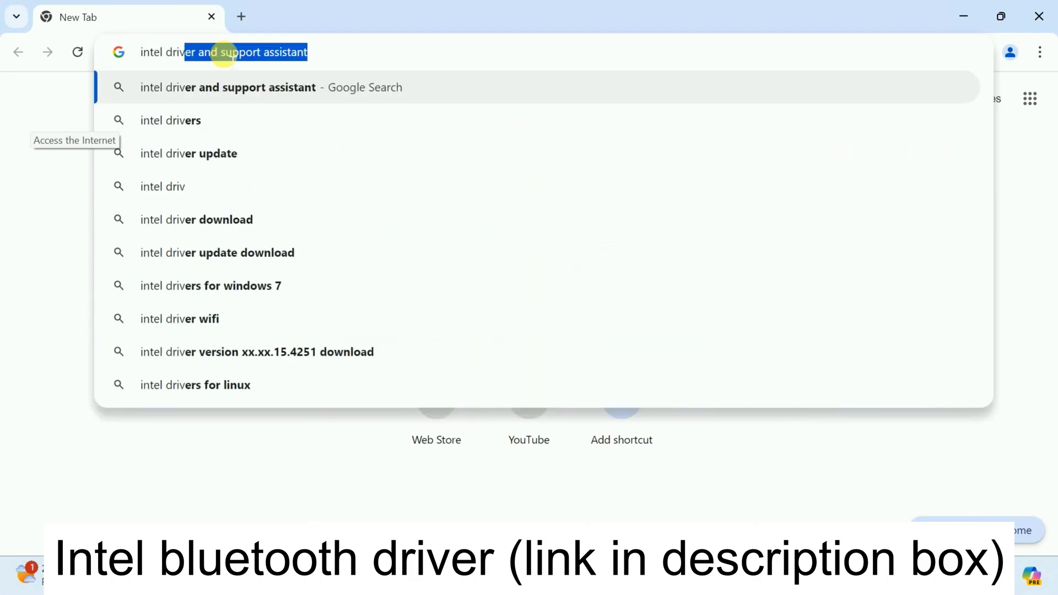
pyautogui.press('BackSpace')
pyautogui.press('BackSpace')
pyautogui.press('BackSpace')
pyautogui.press('BackSpace')
pyautogui.press('BackSpace')
pyautogui.press('BackSpace')
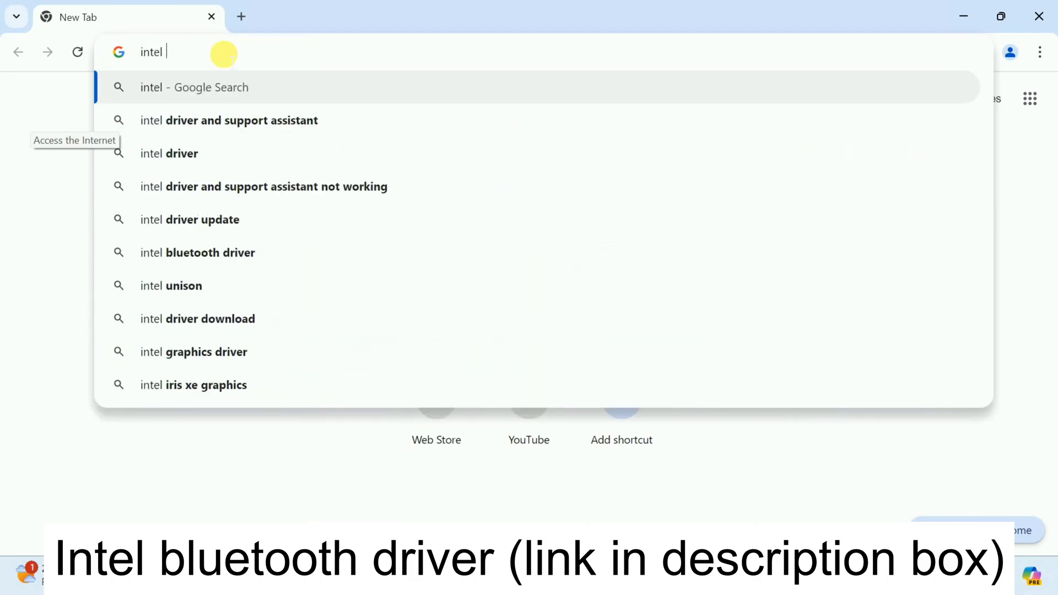
pyautogui.write('blue')
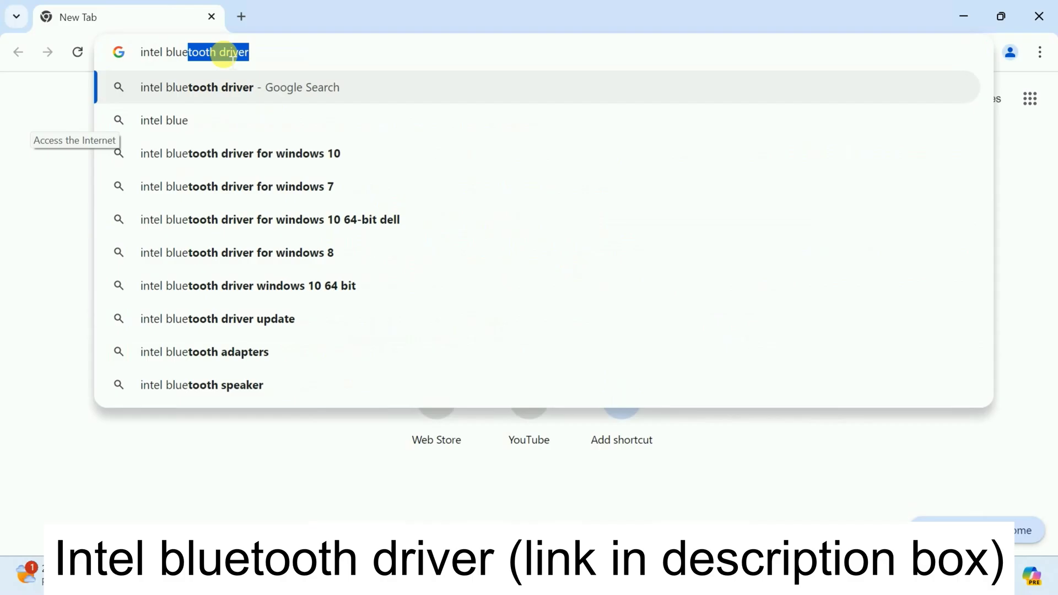
pyautogui.click(231, 53)
pyautogui.press('Return')
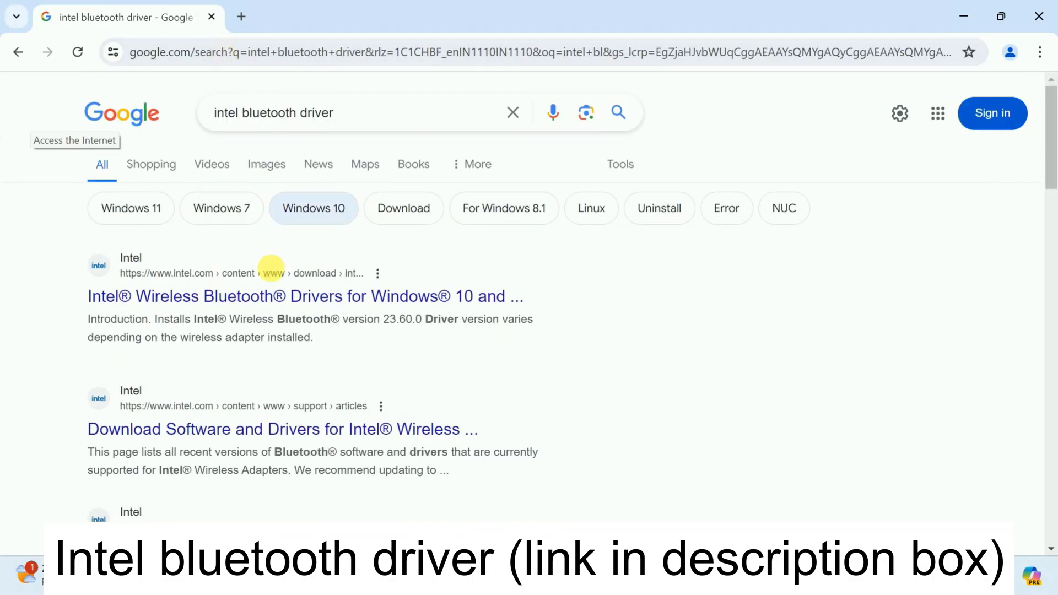
# - Download BT-23.60.0-64UWD-Win10-Win11.exe from Intel's Wireless Bluetooth Drivers page, accepting the license agreement, and show the download's progress
pyautogui.click(283, 300)
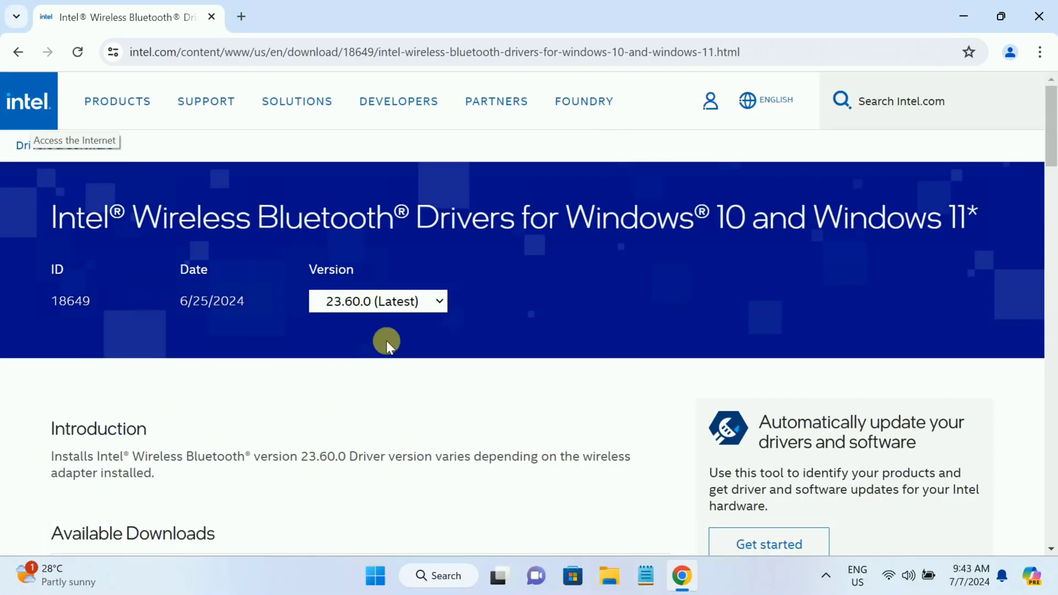
pyautogui.scroll(-3, 386, 340)
pyautogui.scroll(-2, 385, 340)
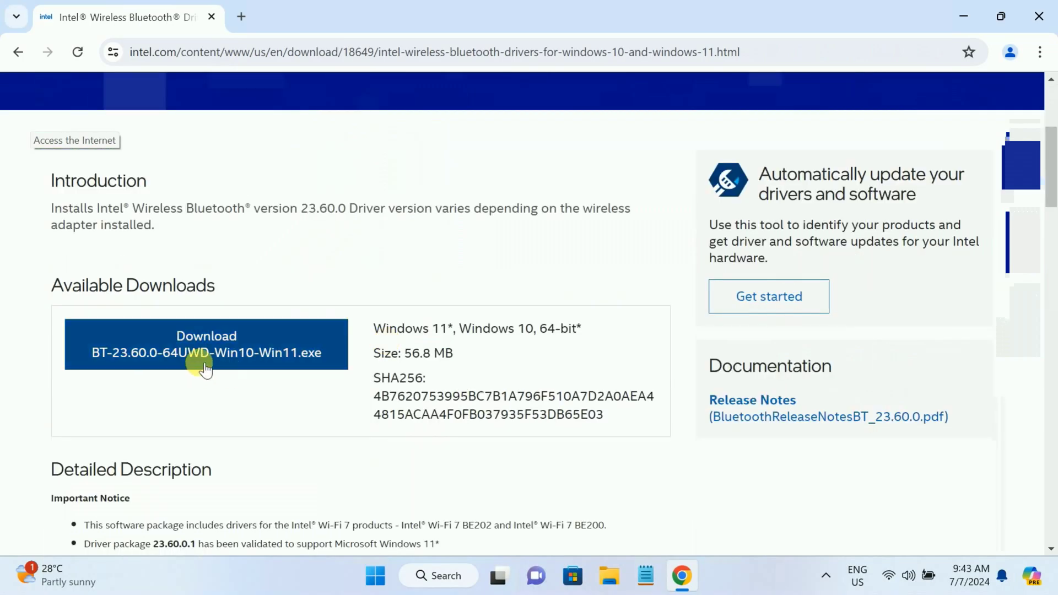
pyautogui.click(249, 359)
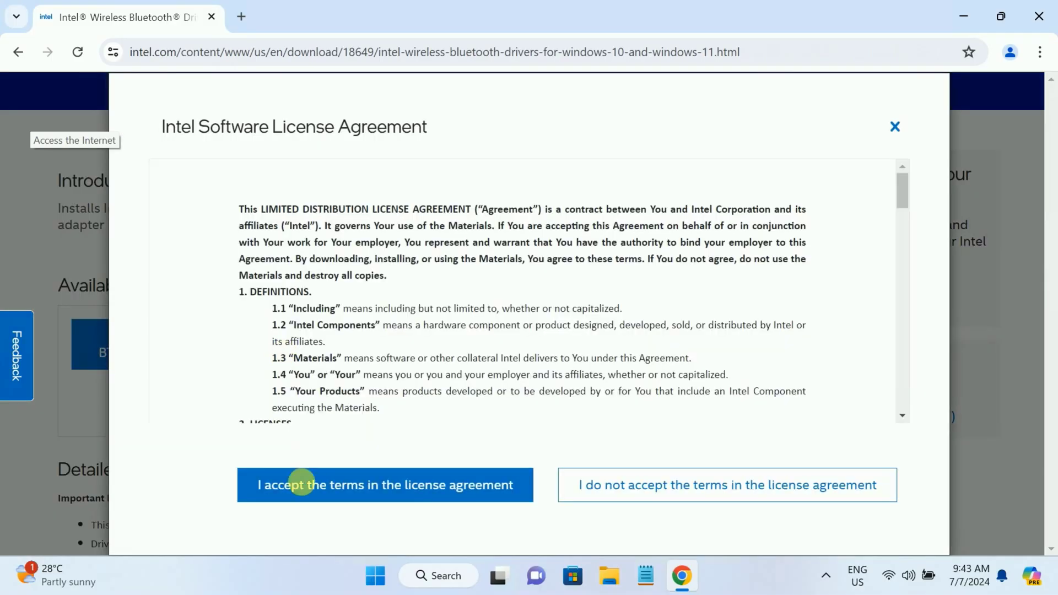
pyautogui.click(408, 492)
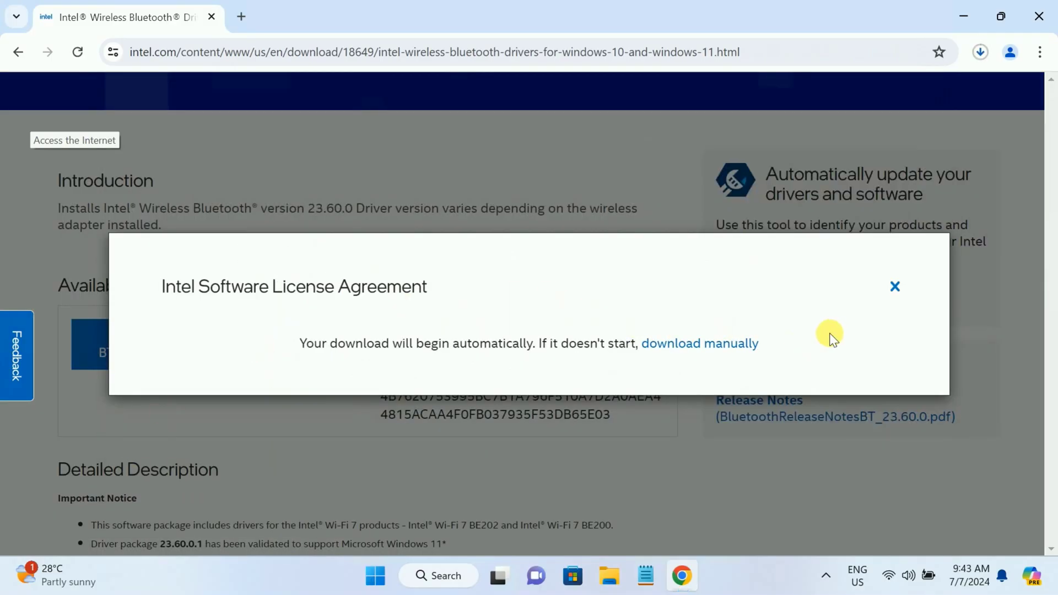
pyautogui.click(980, 52)
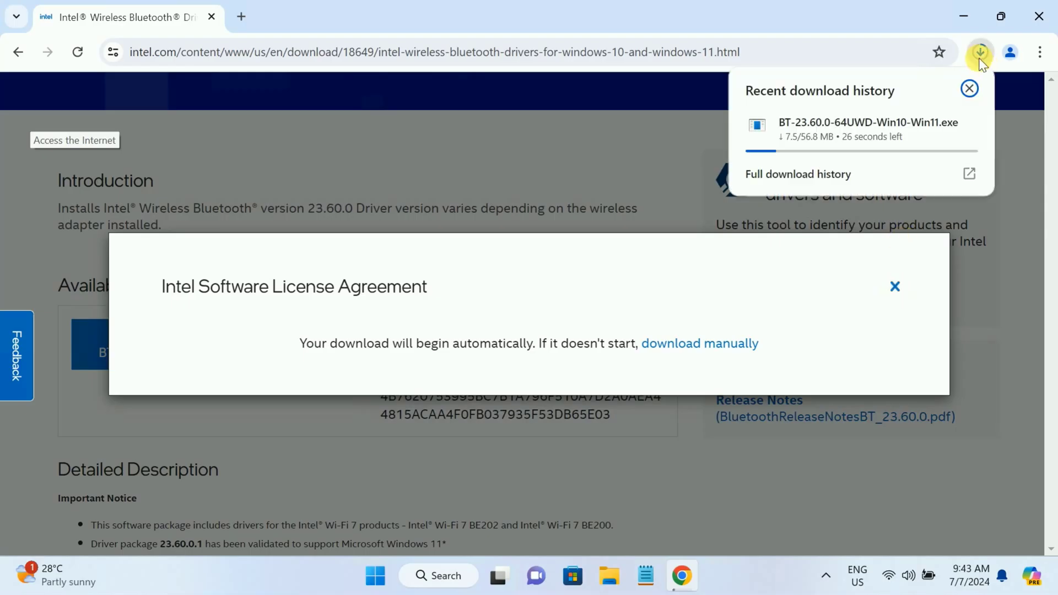
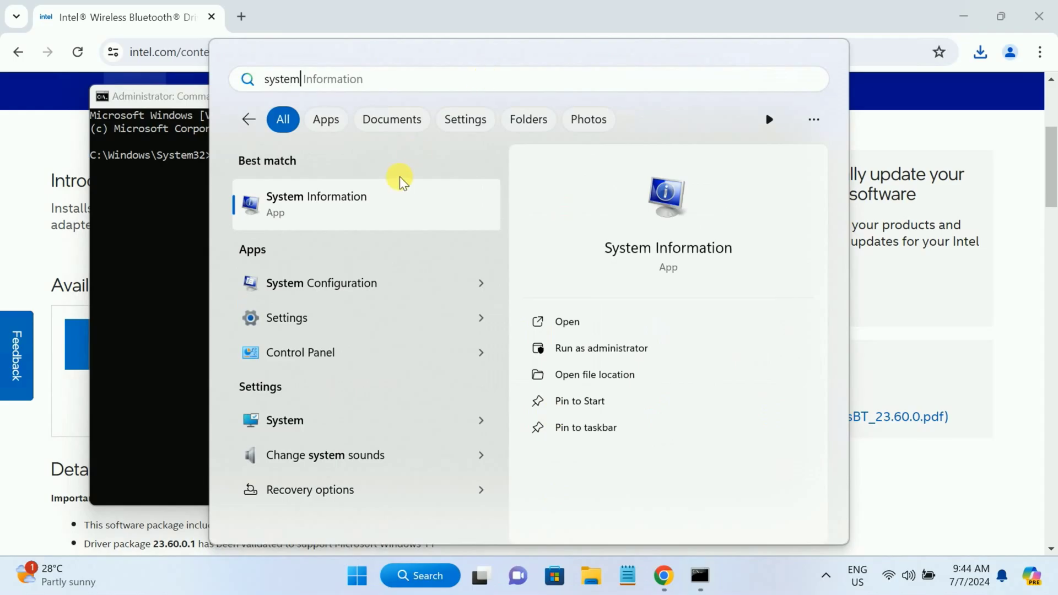
# - Open System Information, check the System Model and BaseBoard Manufacturer entries, and minimize the window
pyautogui.click(397, 194)
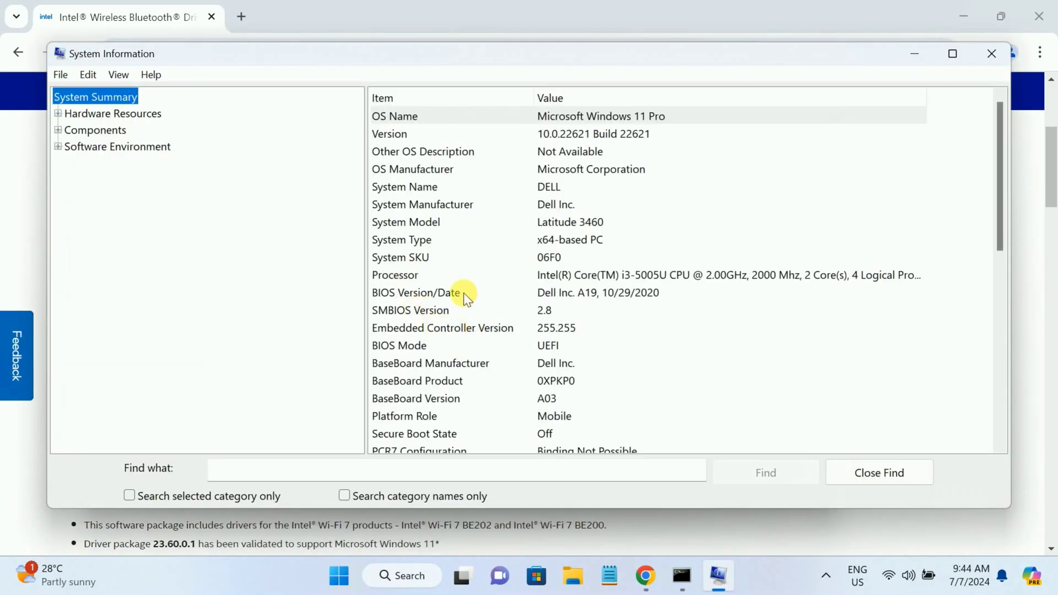
pyautogui.click(537, 223)
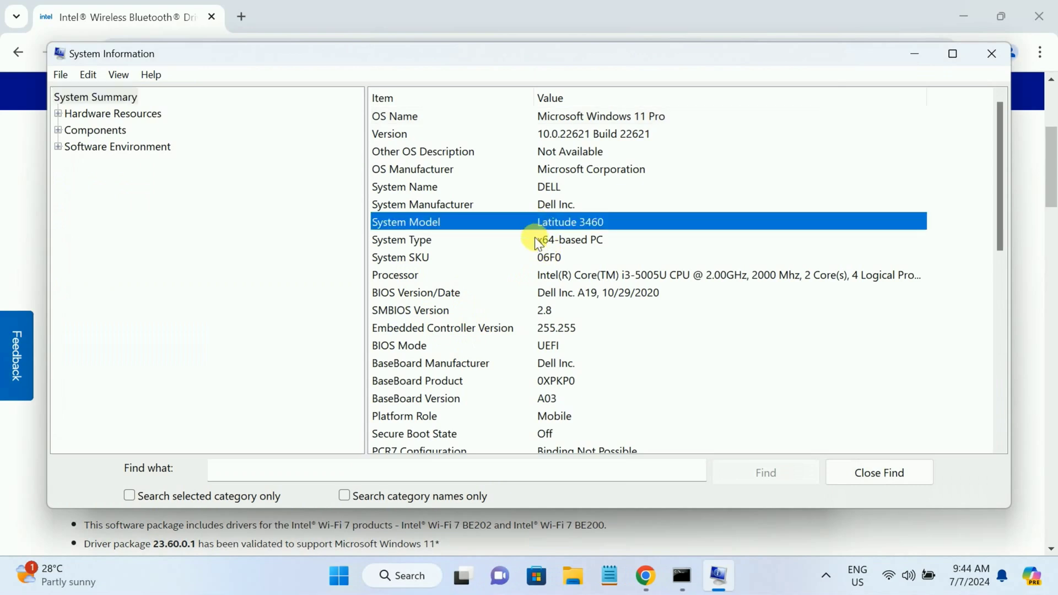
pyautogui.click(444, 384)
pyautogui.click(434, 367)
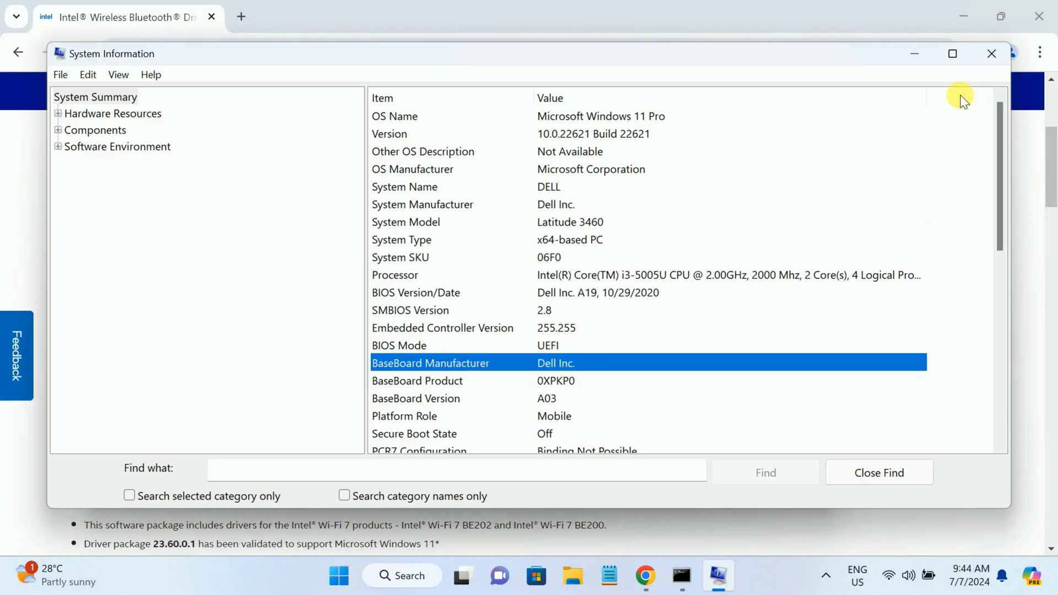
pyautogui.click(921, 55)
# - Return to Chrome, search Google for "hp drivers" in a new tab and open the official HP drivers download page
pyautogui.click(265, 205)
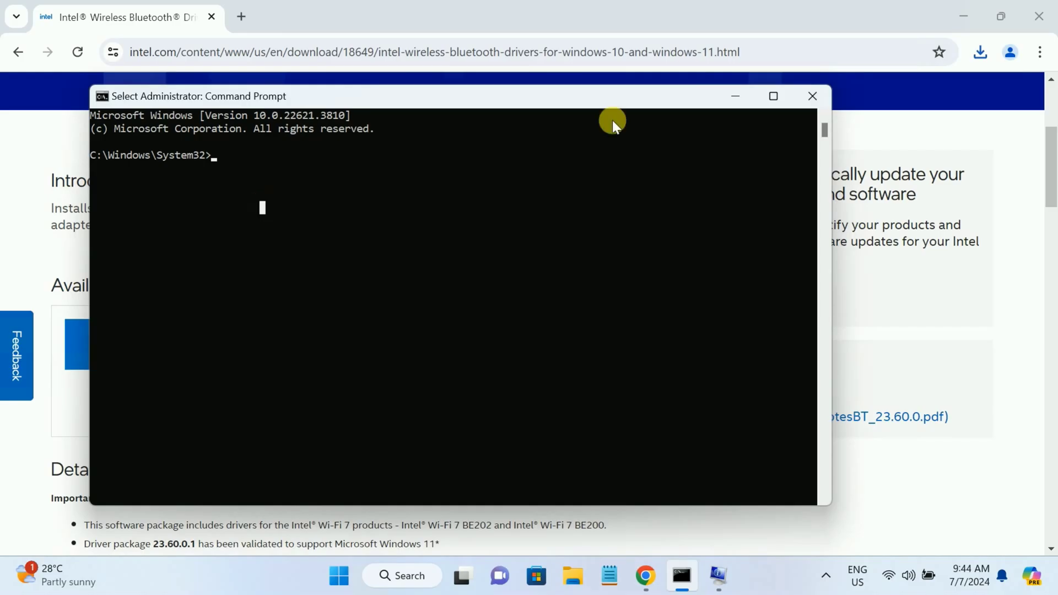
pyautogui.click(328, 77)
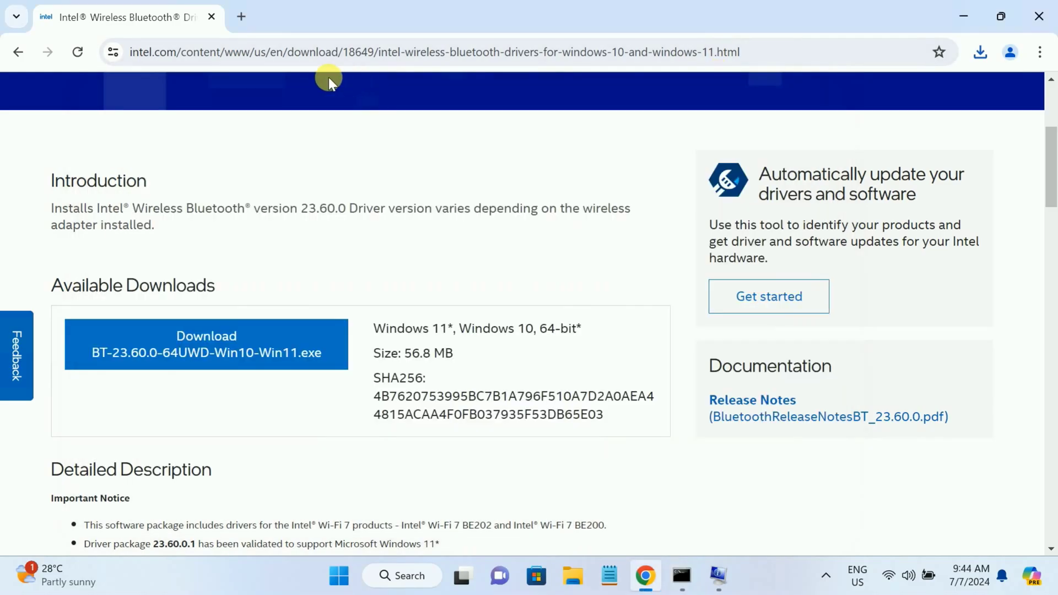
pyautogui.click(241, 18)
pyautogui.click(218, 55)
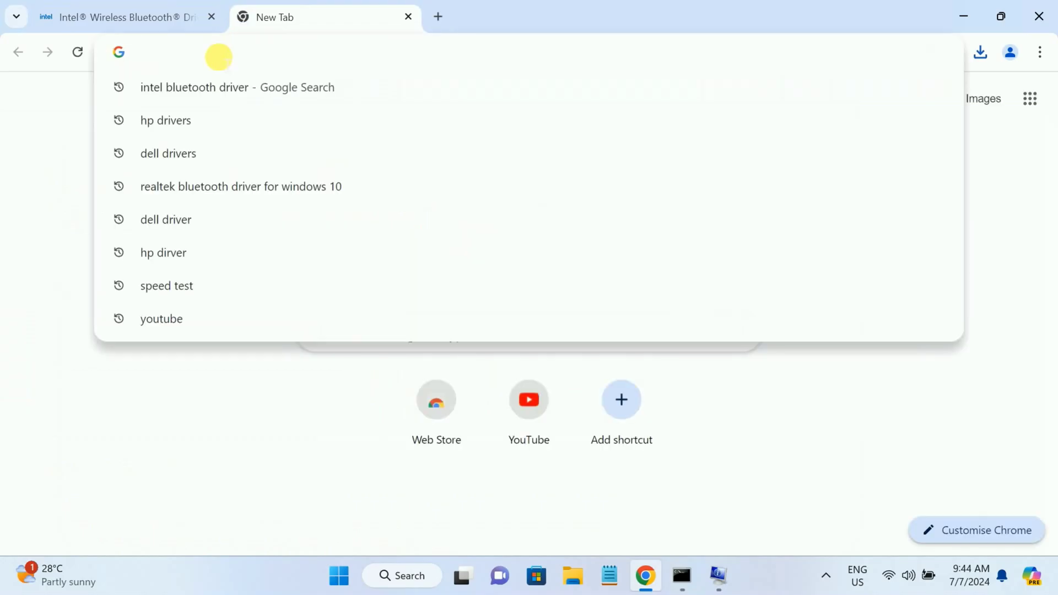
pyautogui.write('hp driver')
pyautogui.press('Return')
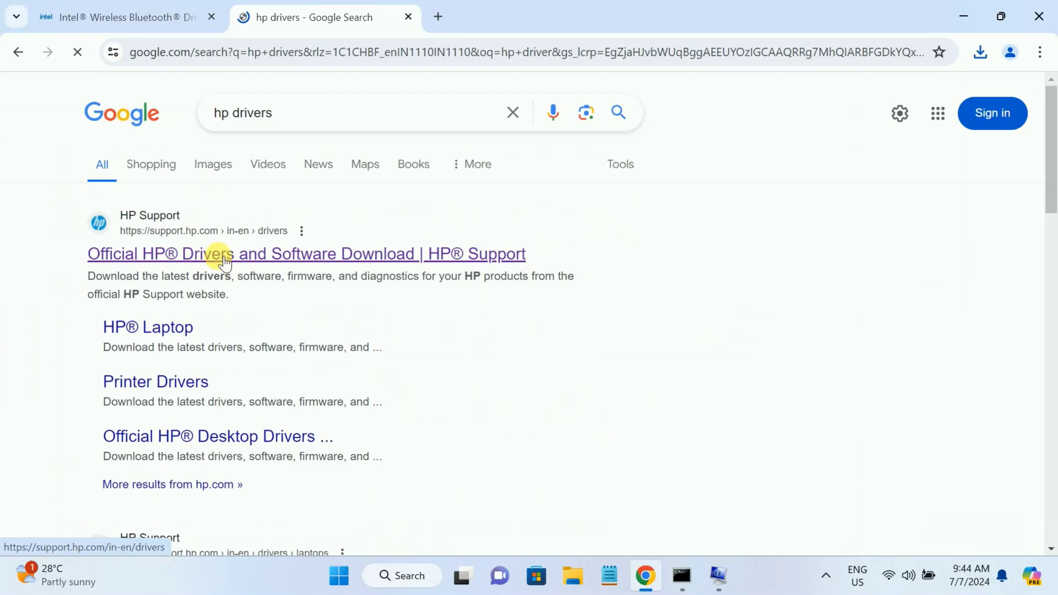
pyautogui.click(218, 256)
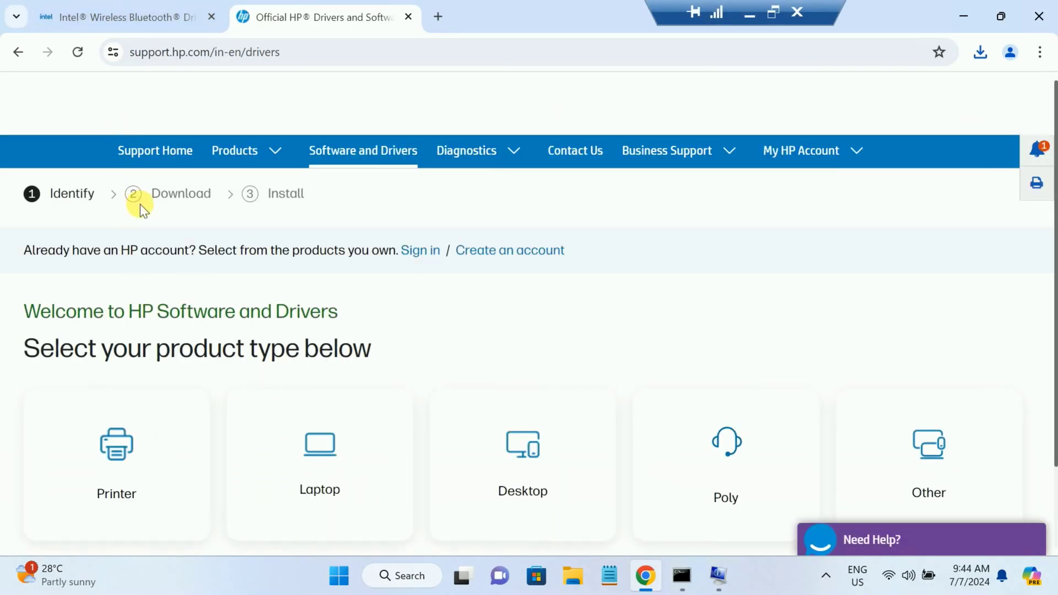
# - Choose Laptop as the HP product type and view how to locate the product's information label
pyautogui.click(343, 491)
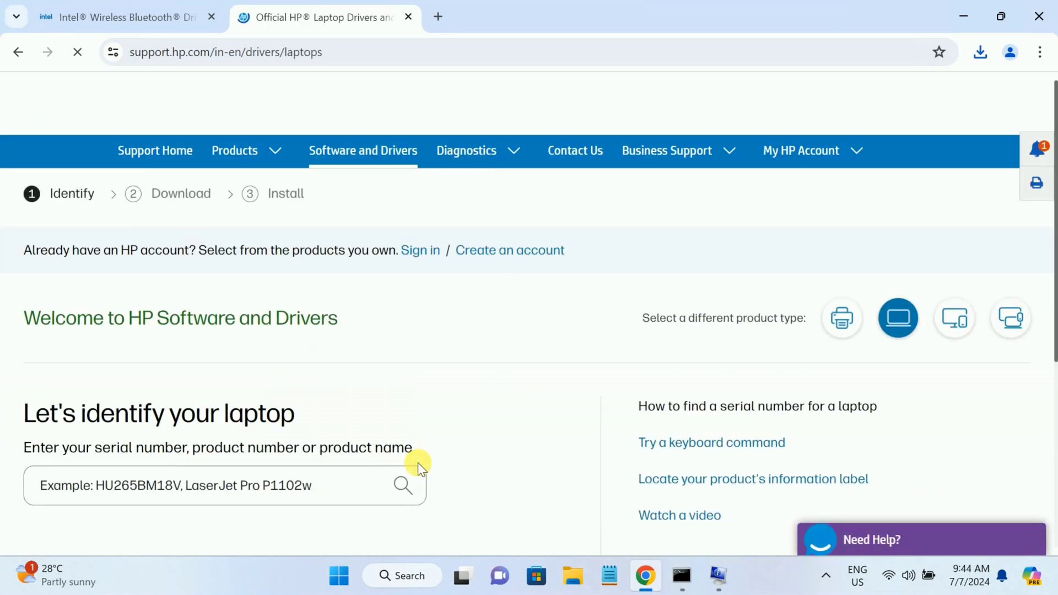
pyautogui.scroll(-1, 438, 439)
pyautogui.scroll(-1, 438, 438)
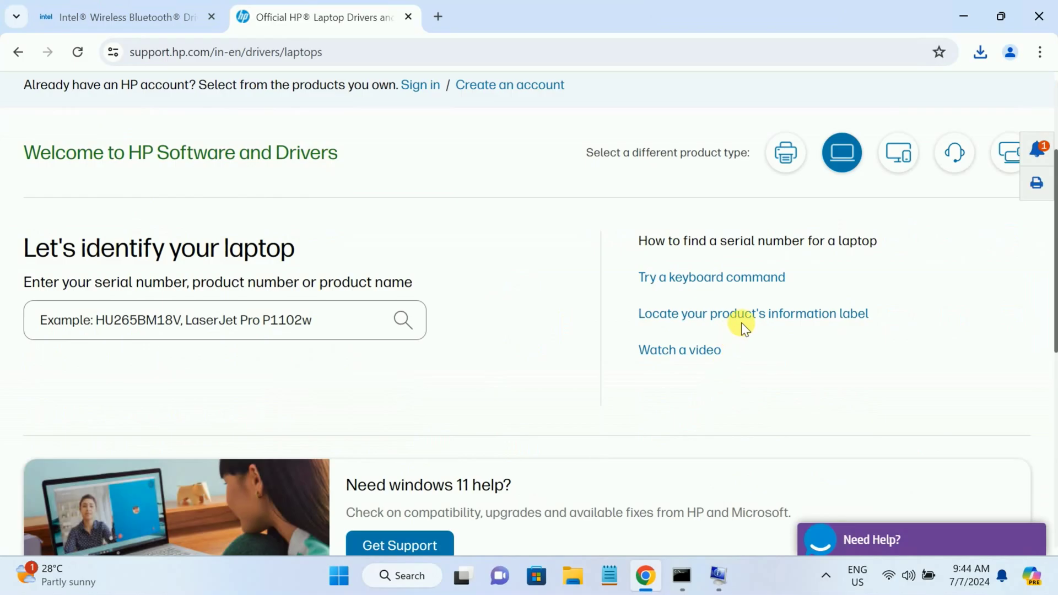
pyautogui.click(793, 318)
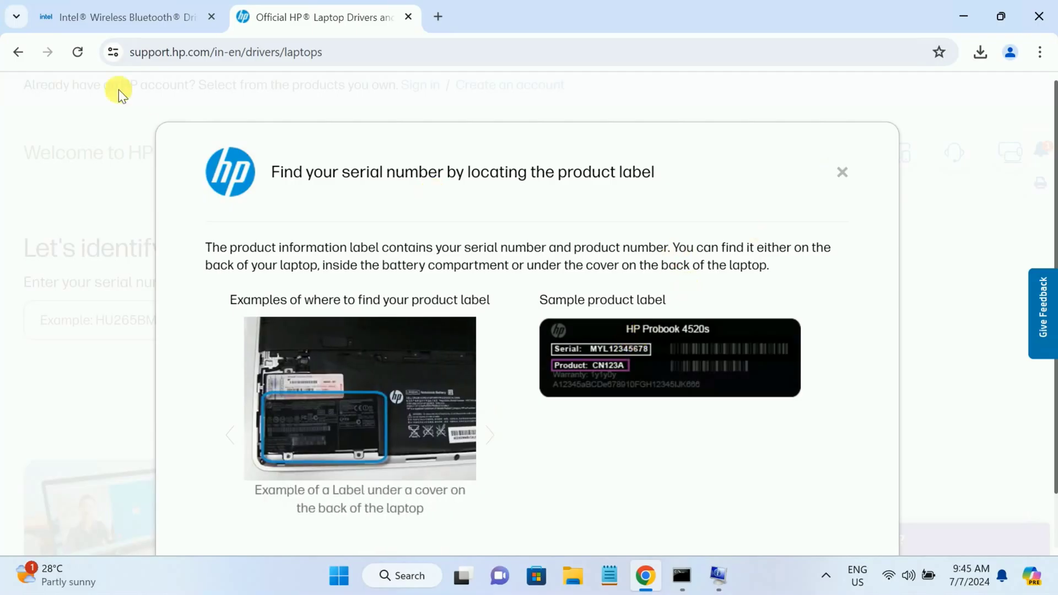
pyautogui.click(114, 18)
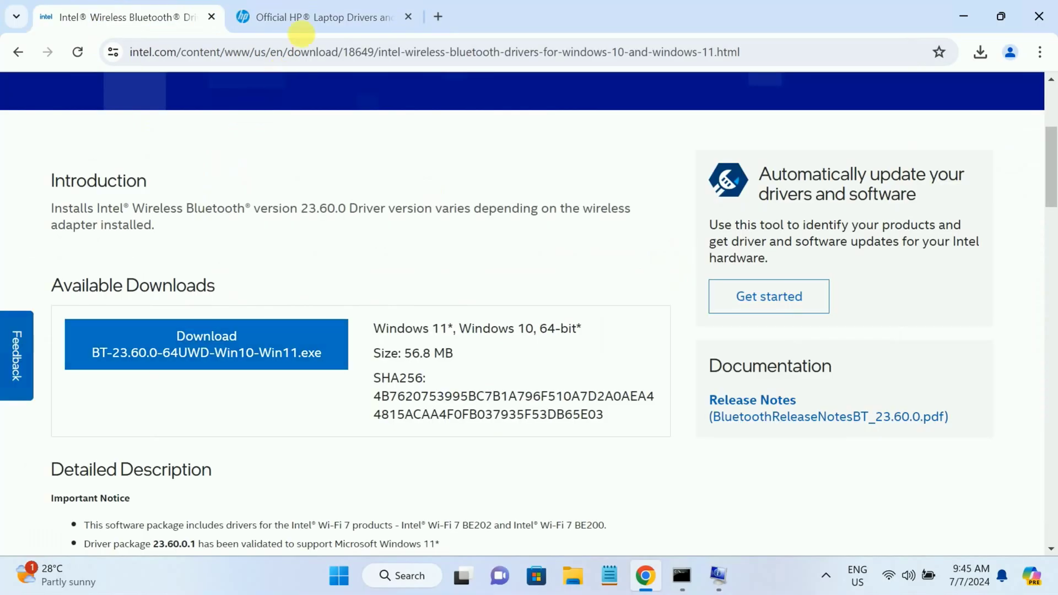
pyautogui.click(305, 12)
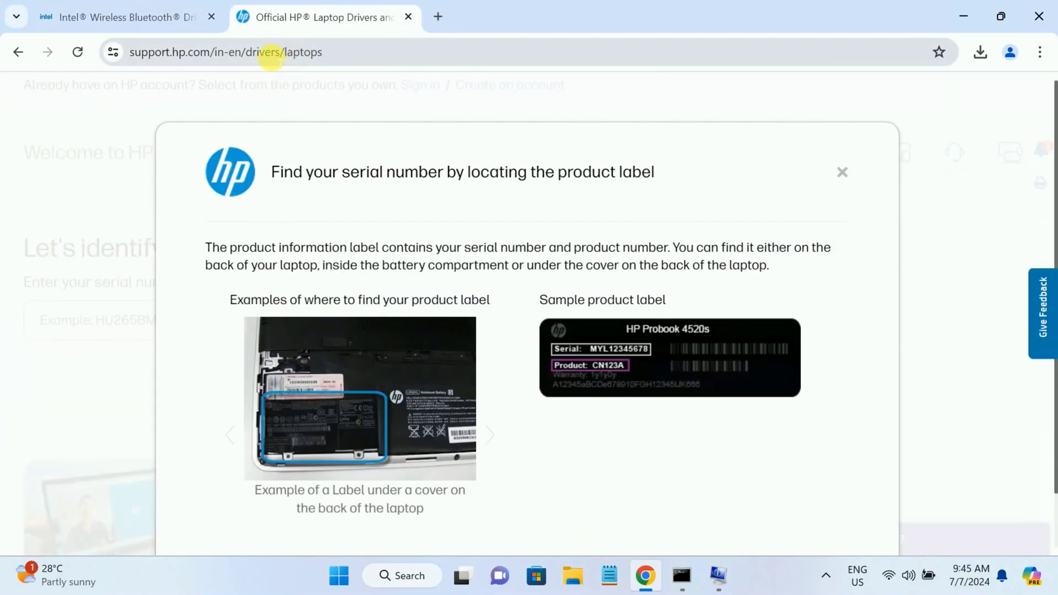
# - Close the HP page, search Google for "dell drivers" in a new tab and open Dell India's Drivers & Downloads page
pyautogui.click(407, 17)
pyautogui.click(240, 17)
pyautogui.click(240, 50)
pyautogui.write('dell driver')
pyautogui.press('Return')
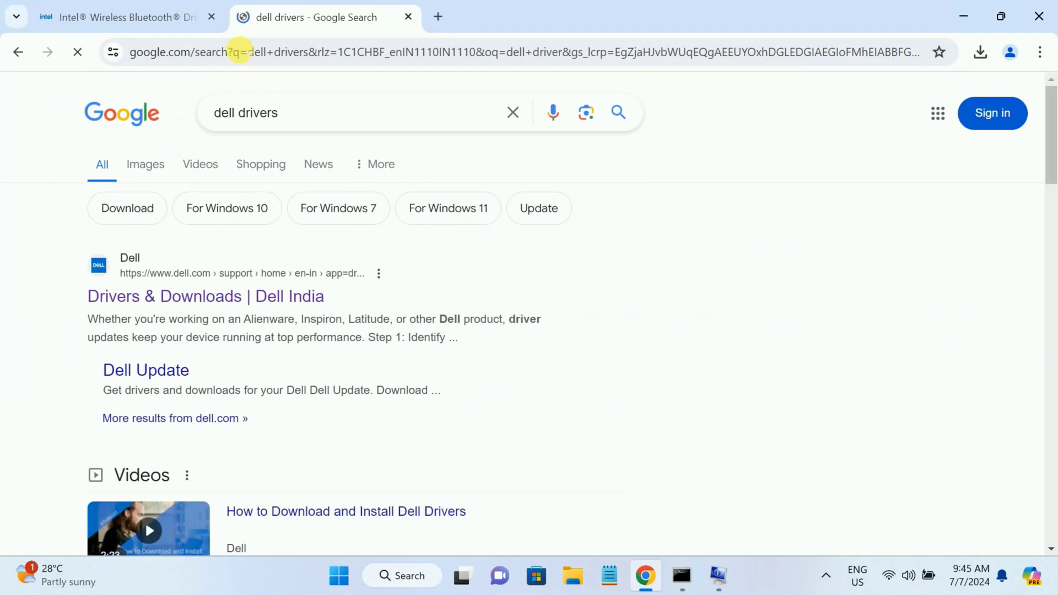
pyautogui.click(184, 296)
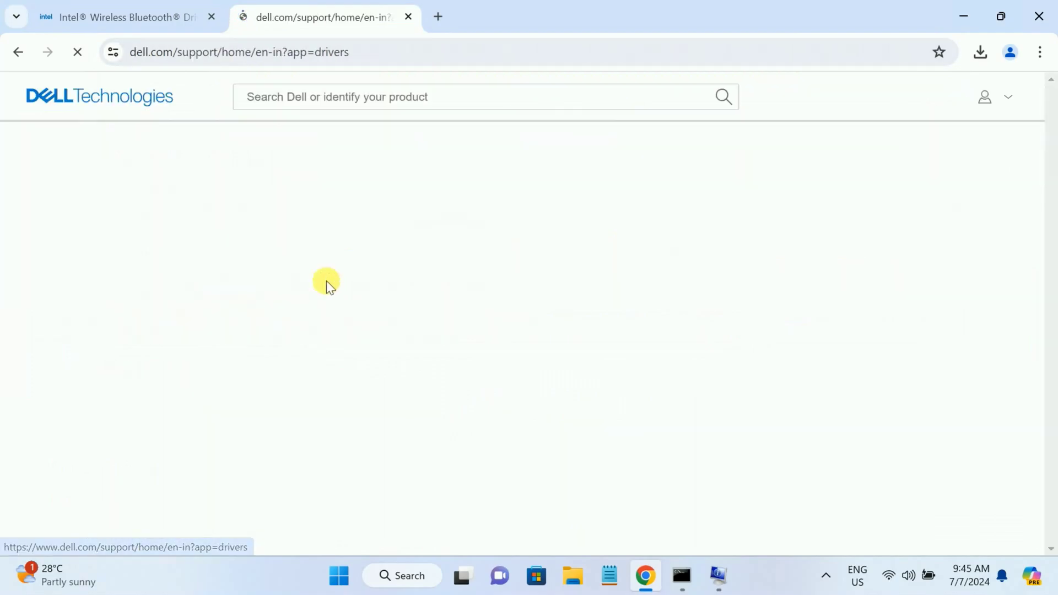
# - Switch to Command Prompt, run "wmic bios get serialnumber" and copy the returned serial number
pyautogui.click(682, 575)
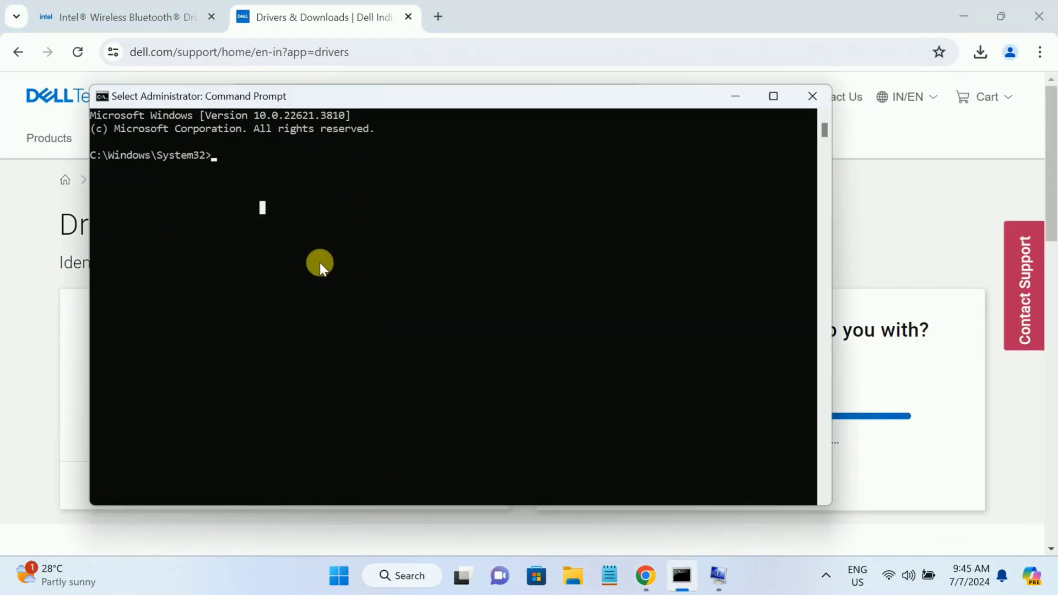
pyautogui.write('wmi')
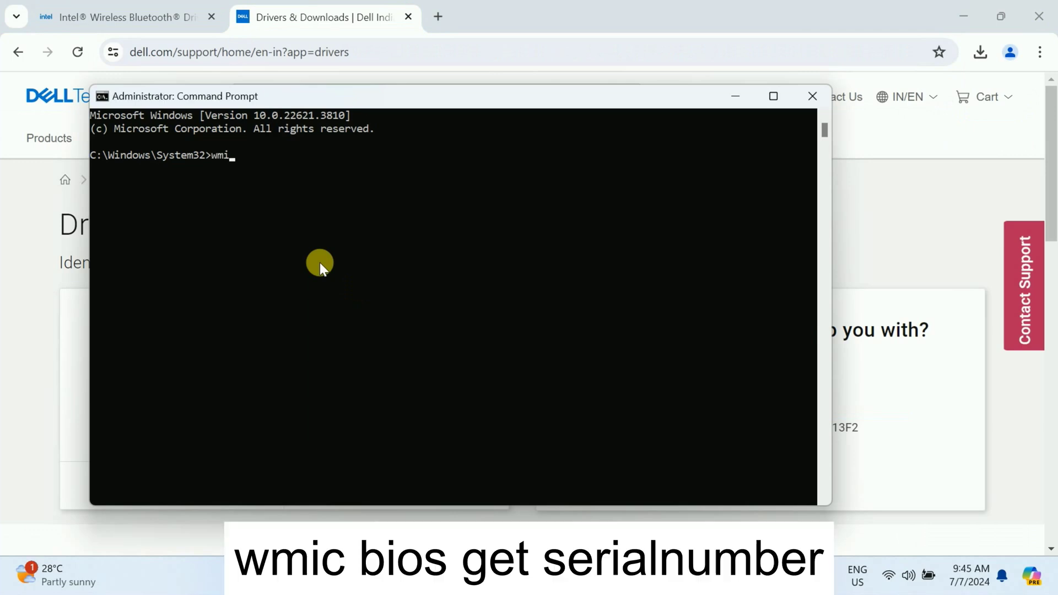
pyautogui.write('c bios get serialnumber')
pyautogui.press('Return')
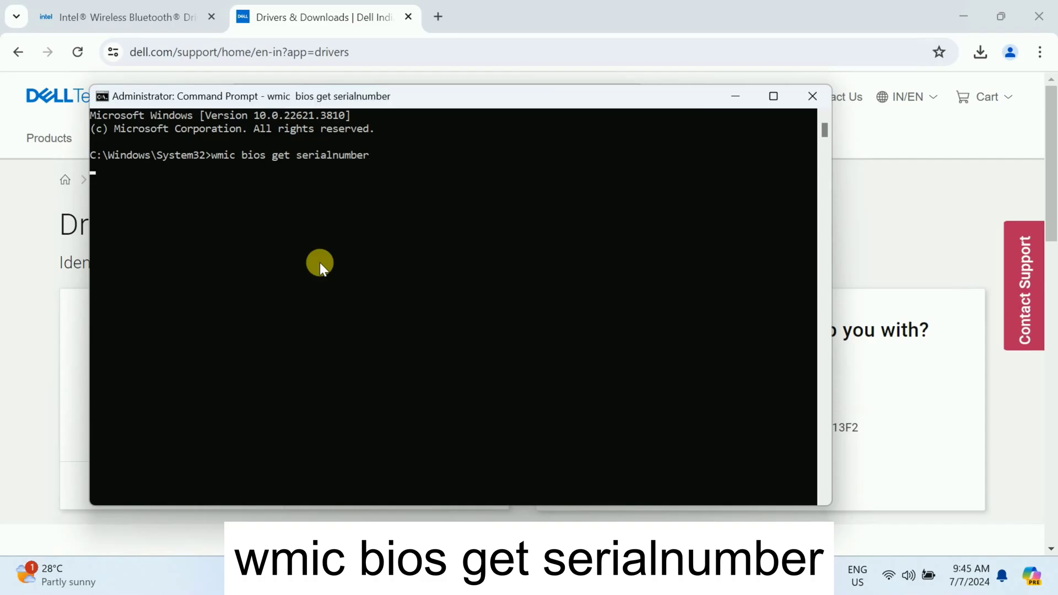
pyautogui.moveTo(133, 185); pyautogui.dragTo(122, 185)
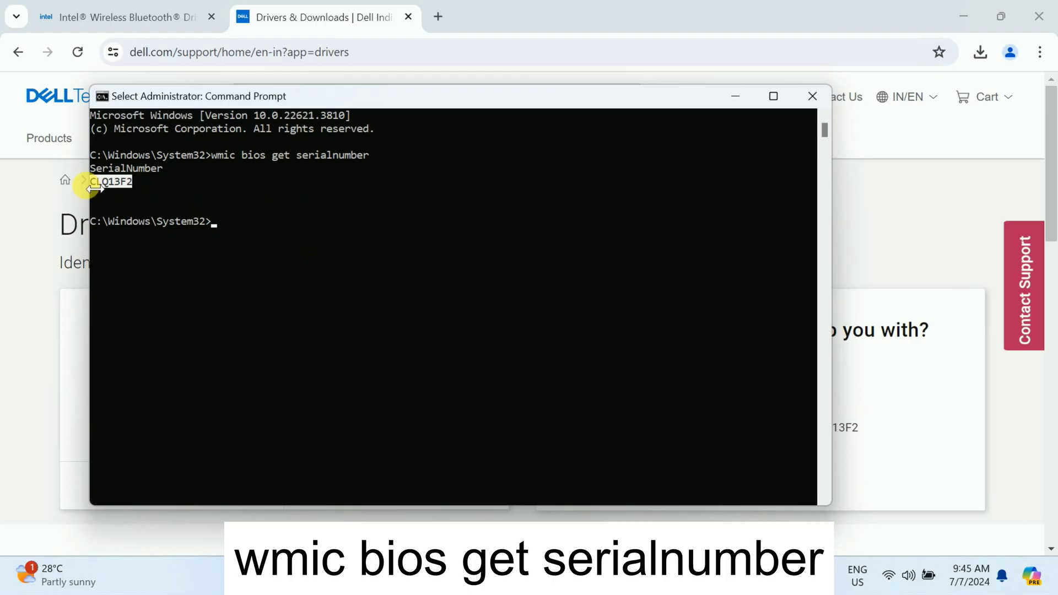
pyautogui.hotkey('ctrl', 'c')
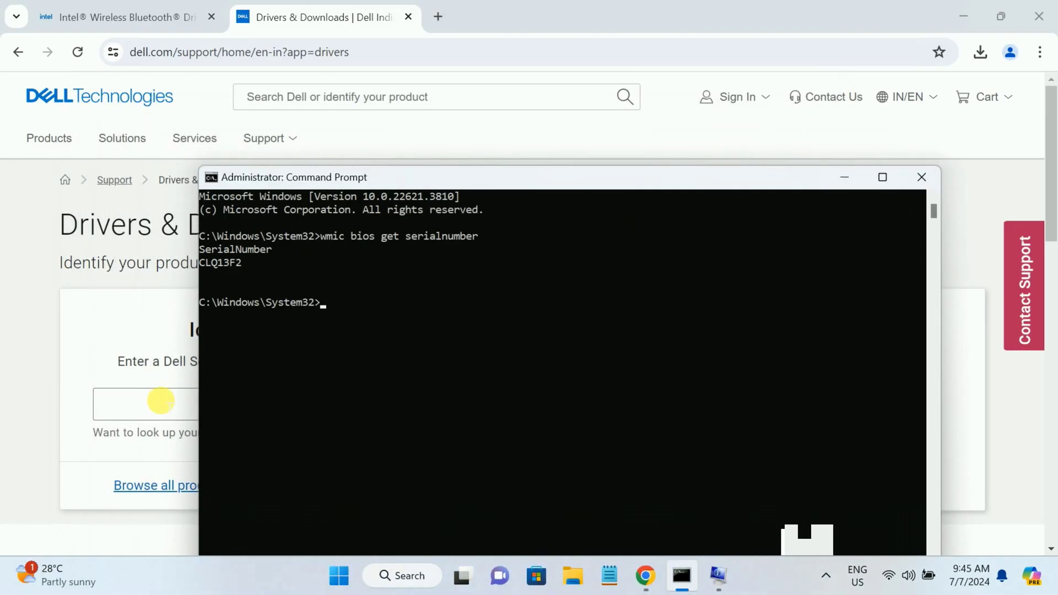
# - Paste the copied serial number as the Dell Service Tag on the Drivers & Downloads page and search for the product
pyautogui.click(158, 402)
pyautogui.hotkey('ctrl', 'v')
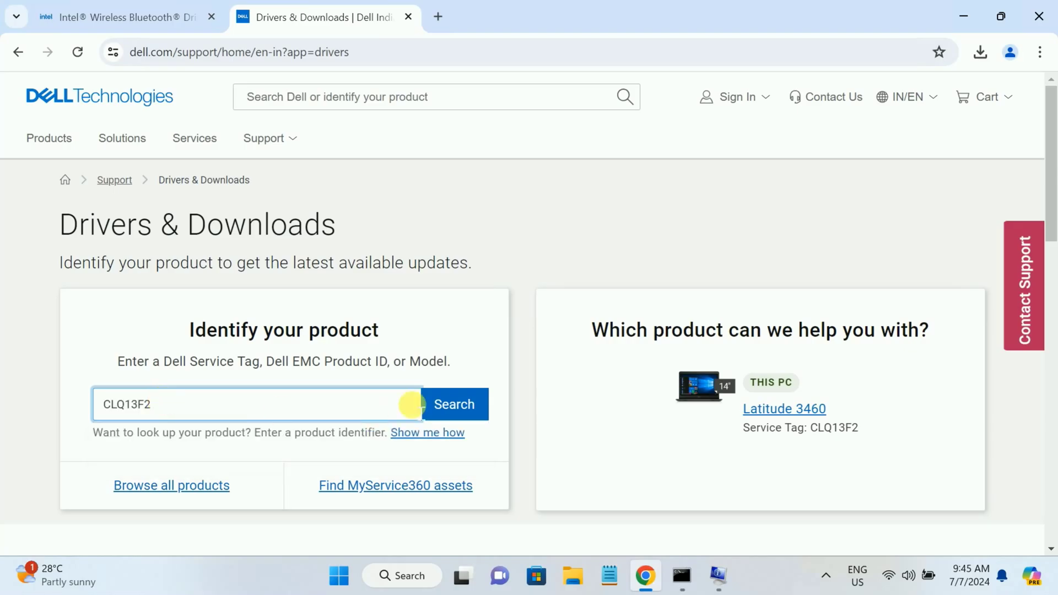
pyautogui.click(448, 406)
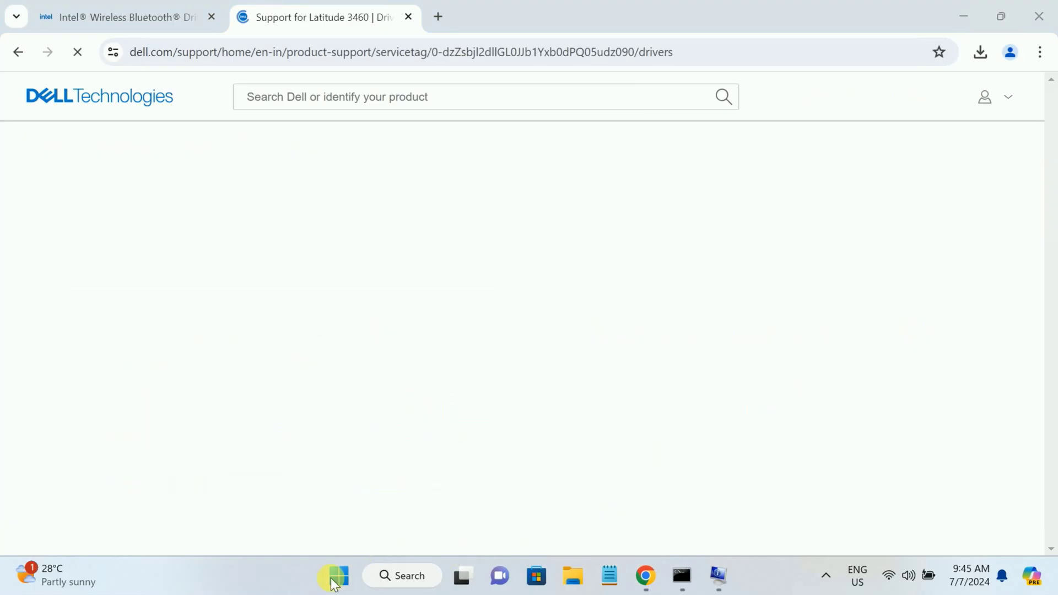
# - Open Device Manager, show hidden devices and inspect the Intel(R) Wireless Bluetooth(R) entry under Bluetooth, and minimize the window
pyautogui.rightClick(334, 578)
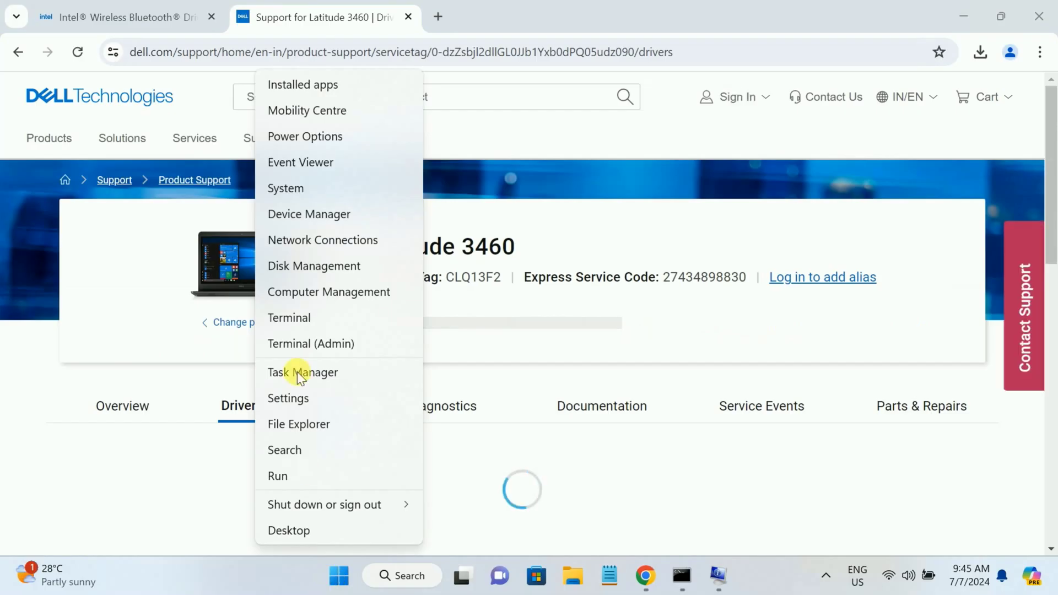
pyautogui.click(327, 215)
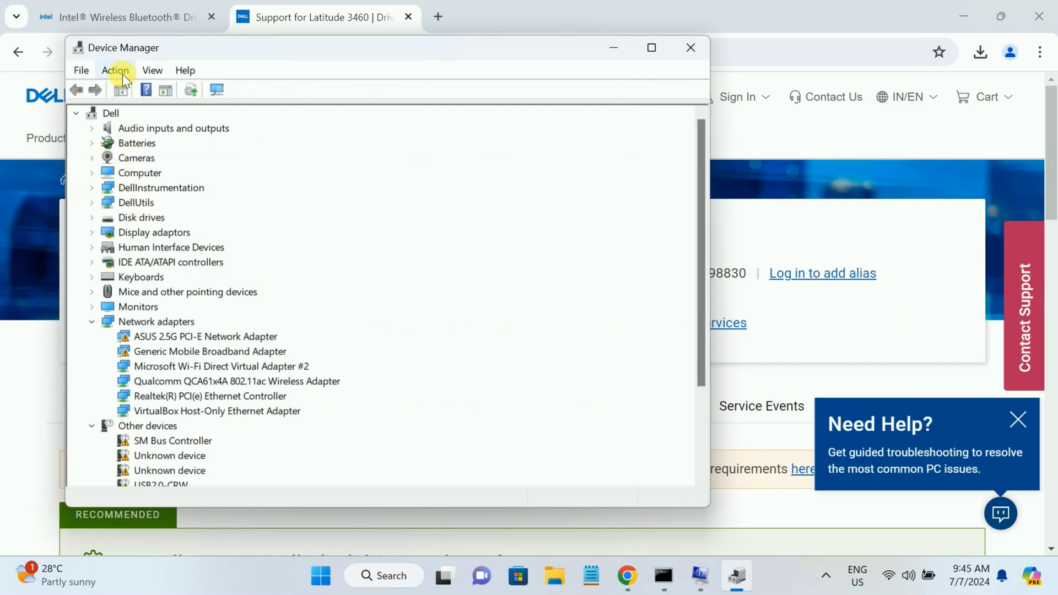
pyautogui.click(109, 114)
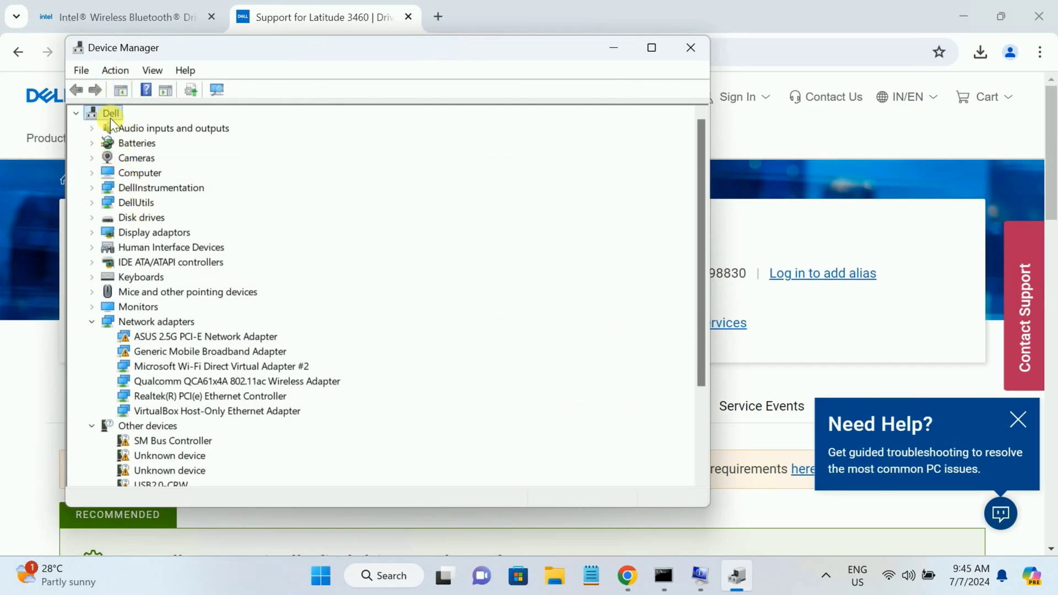
pyautogui.click(153, 72)
pyautogui.click(185, 246)
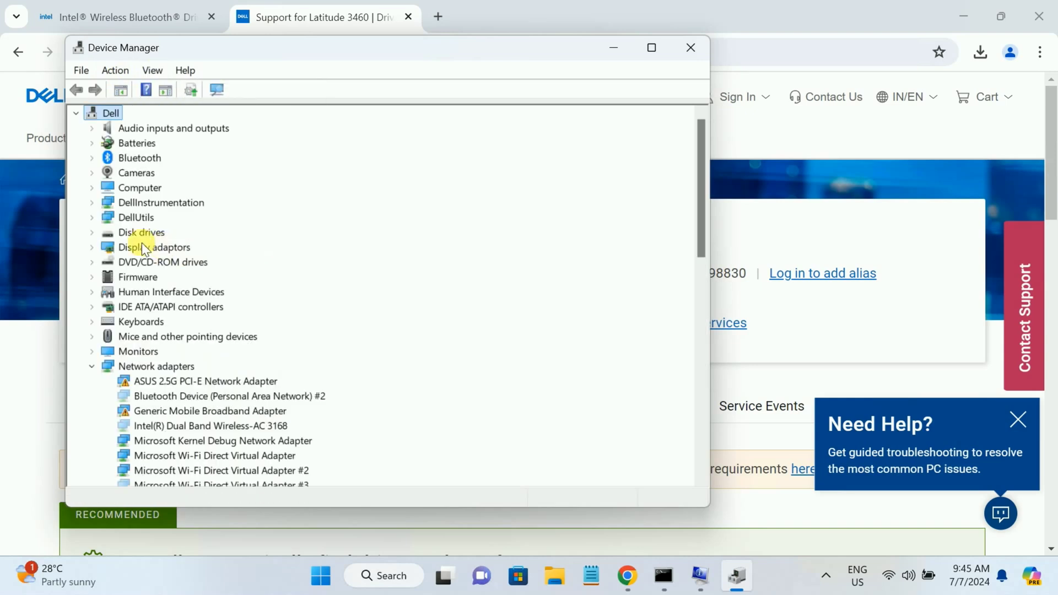
pyautogui.click(92, 158)
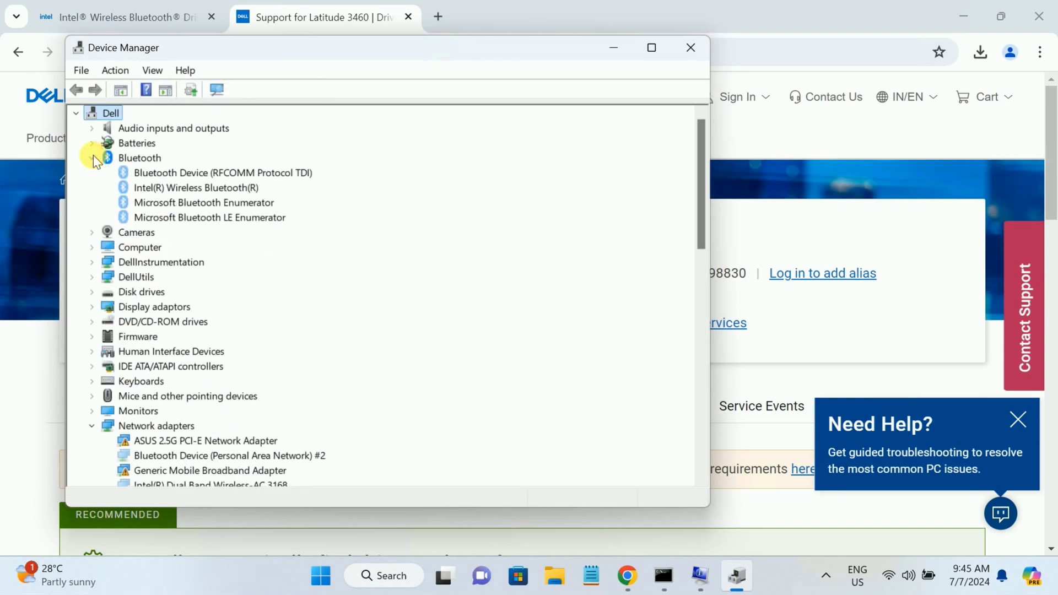
pyautogui.click(200, 190)
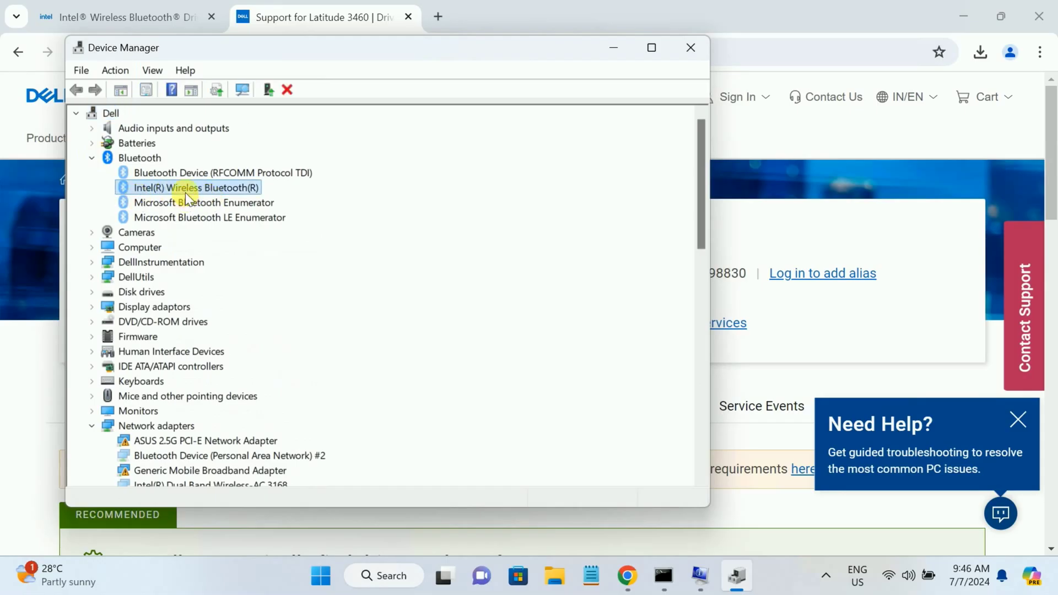
pyautogui.click(616, 48)
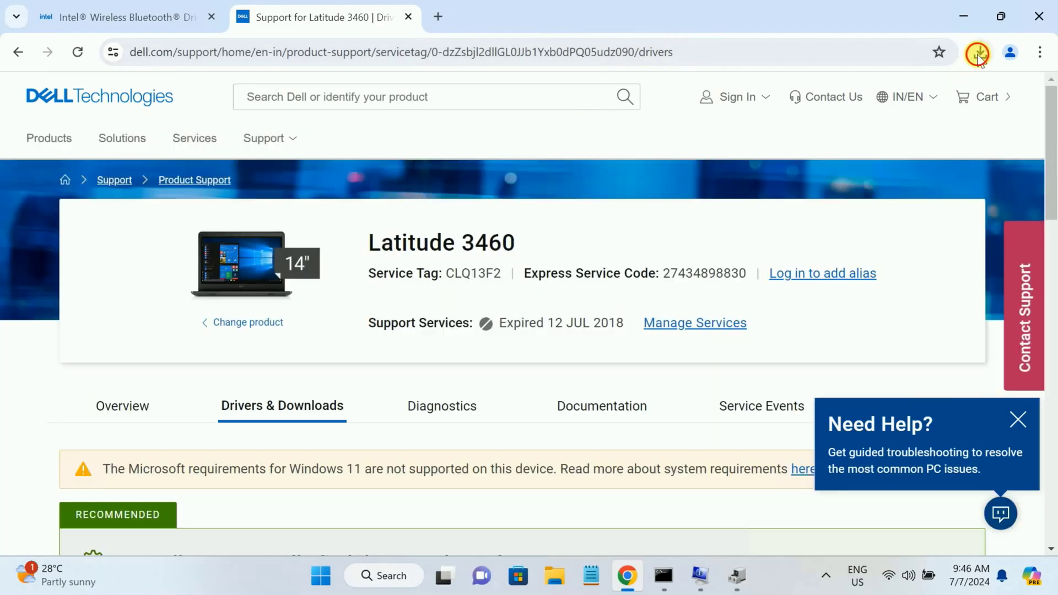
# - Run the downloaded BT-23.60.0-64UWD-Win10-Win11.exe installer, allow it to make changes and confirm the upgrade to version 23.60.0.1
pyautogui.click(978, 55)
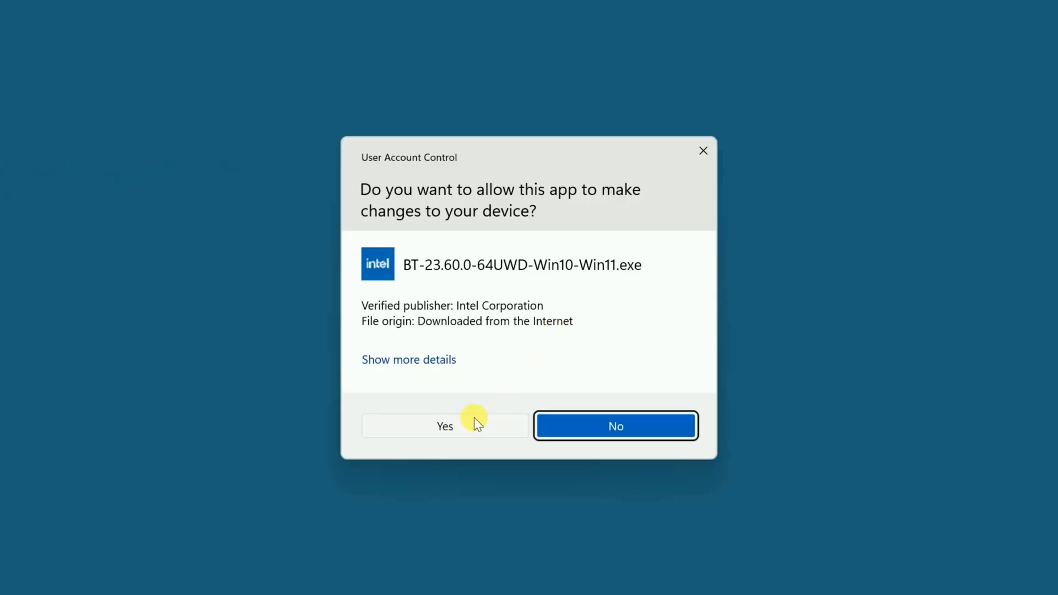
pyautogui.click(475, 422)
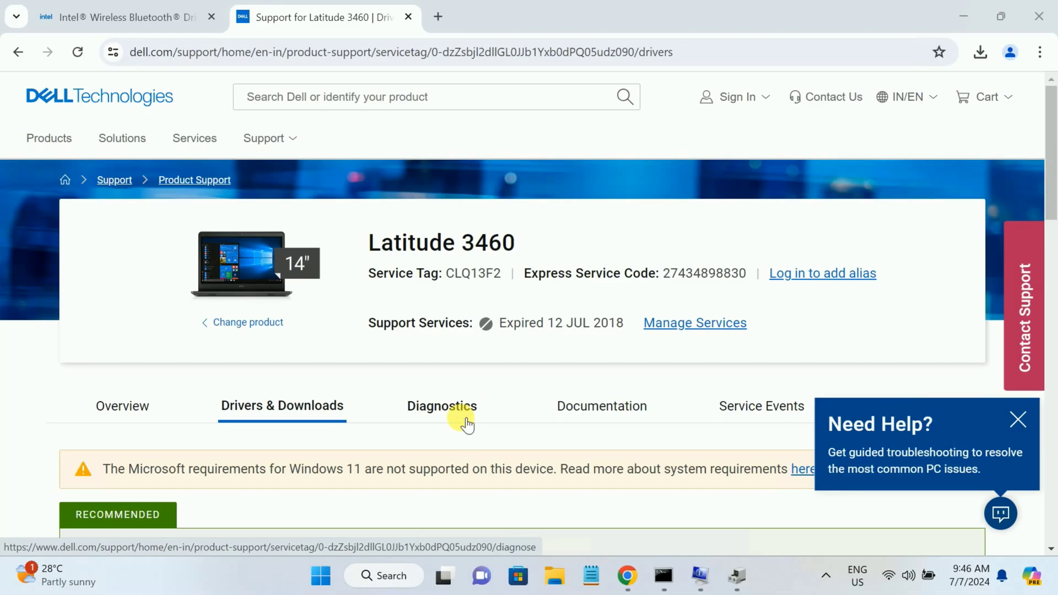
pyautogui.scroll(-3, 467, 424)
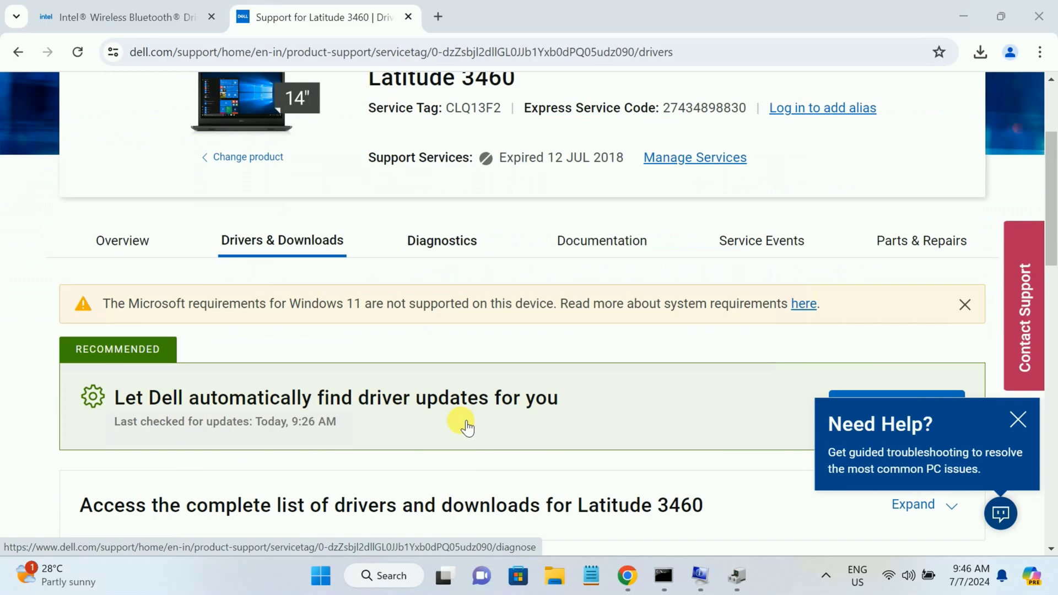
pyautogui.scroll(-3, 467, 425)
pyautogui.scroll(-2, 467, 425)
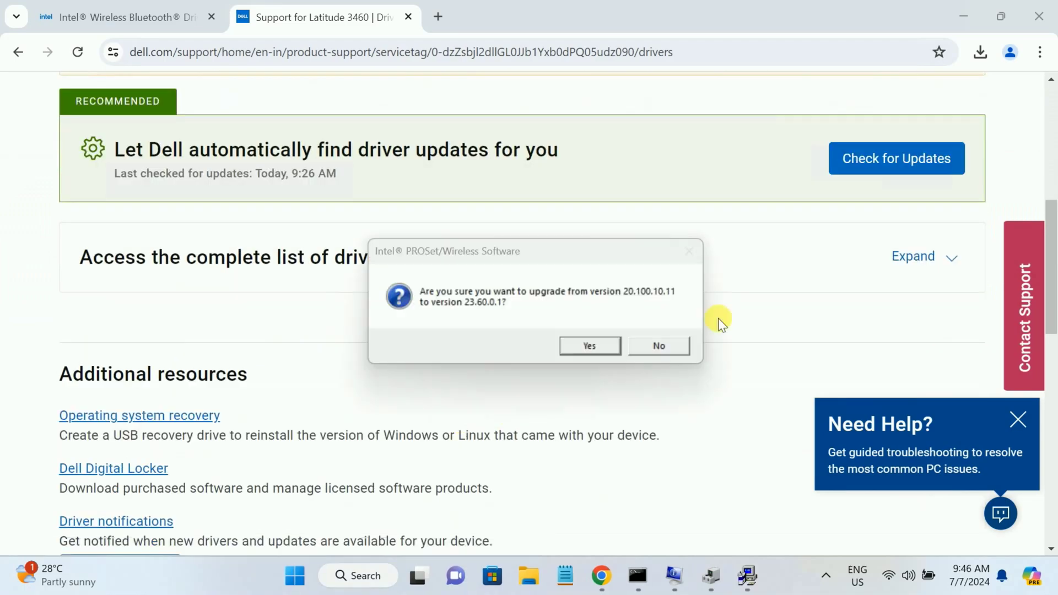
pyautogui.click(577, 347)
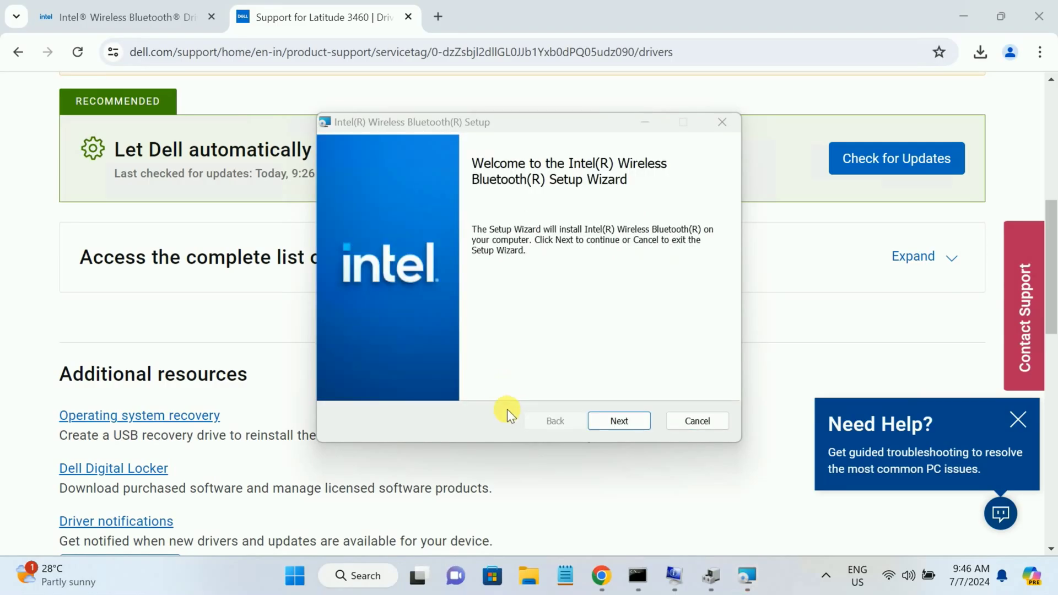
# - Start the Intel Wireless Bluetooth installation with the Complete setup type and minimize the setup wizard
pyautogui.click(356, 380)
pyautogui.click(611, 421)
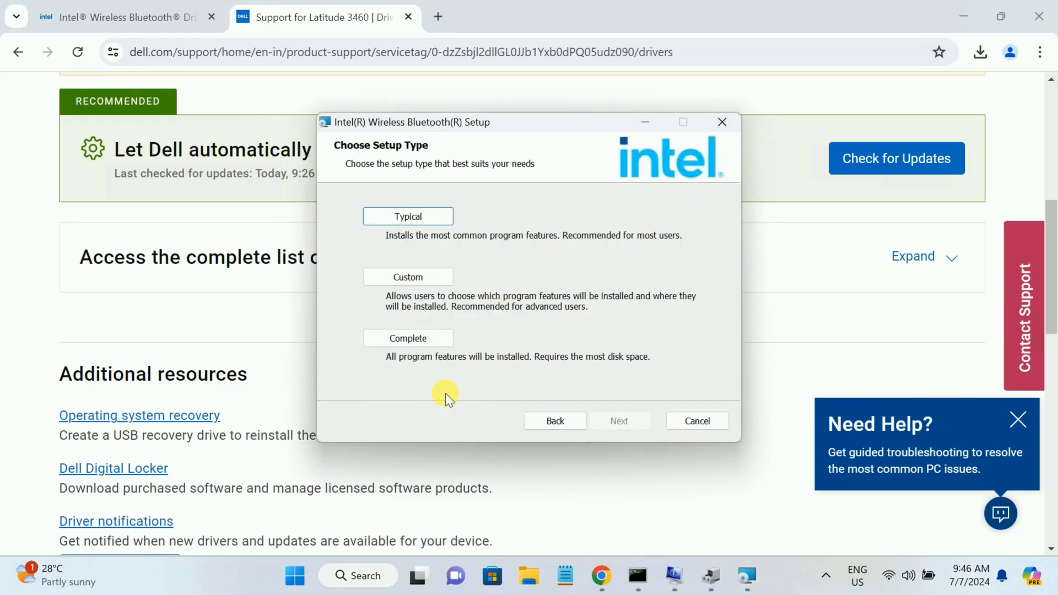
pyautogui.click(415, 339)
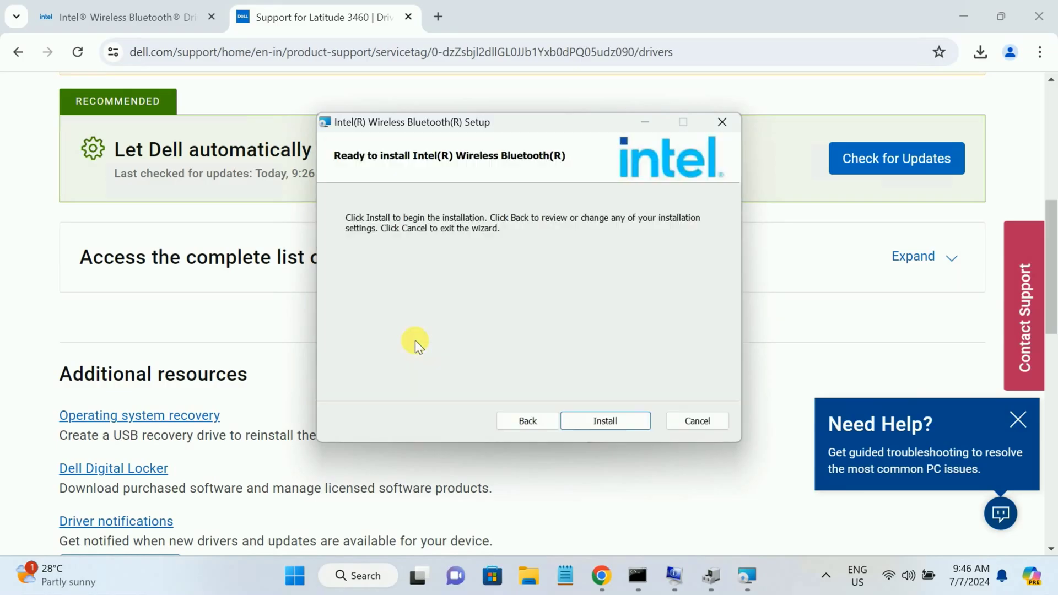
pyautogui.click(605, 421)
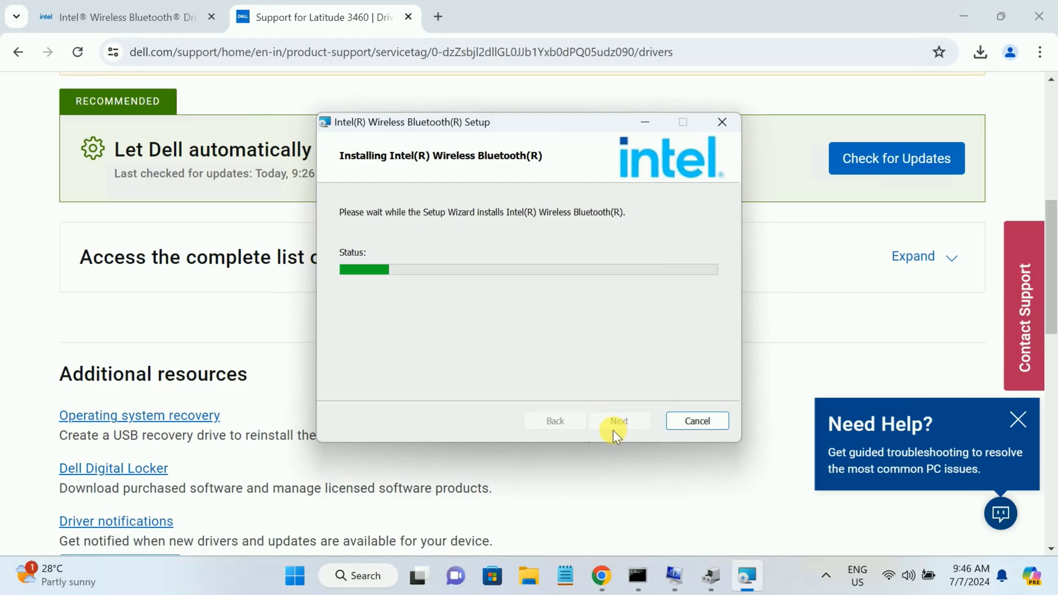
pyautogui.click(647, 122)
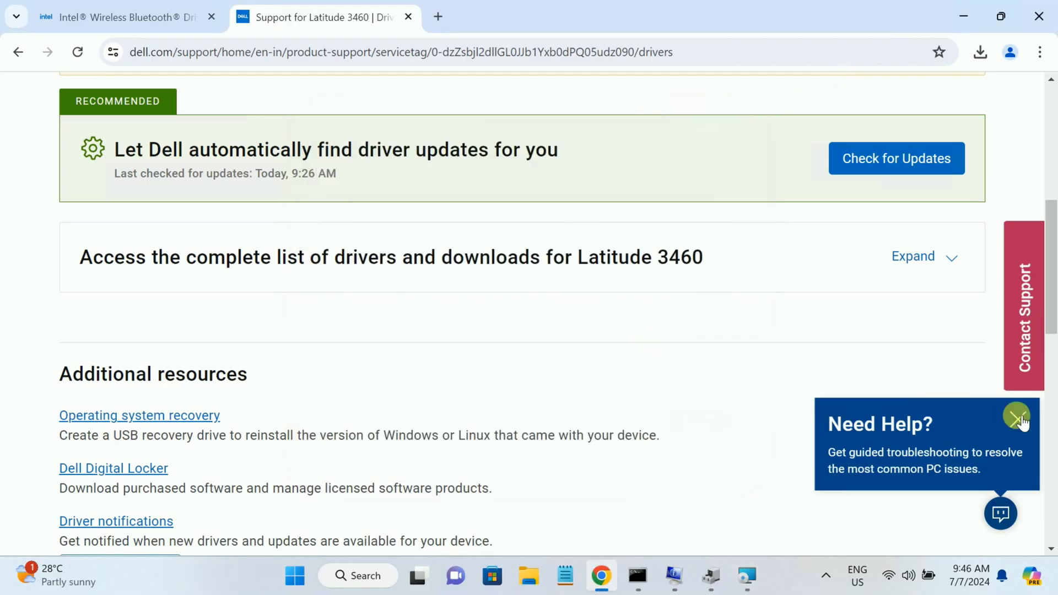
# - Dismiss the Need Help prompt, expand the complete list of Latitude 3460 drivers and look through it for the Bluetooth driver
pyautogui.click(995, 413)
pyautogui.scroll(1, 439, 333)
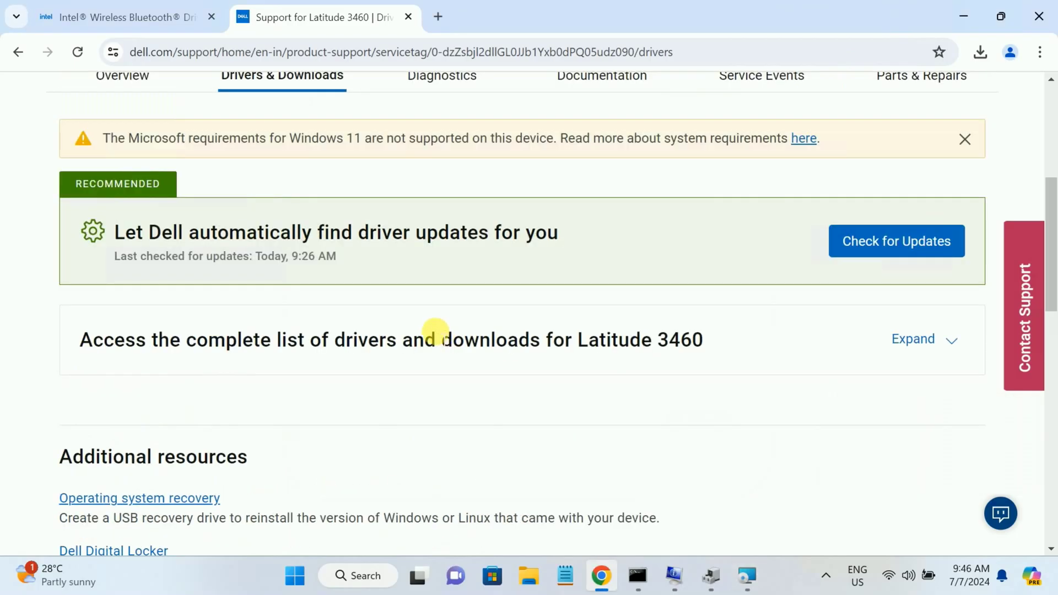
pyautogui.click(944, 339)
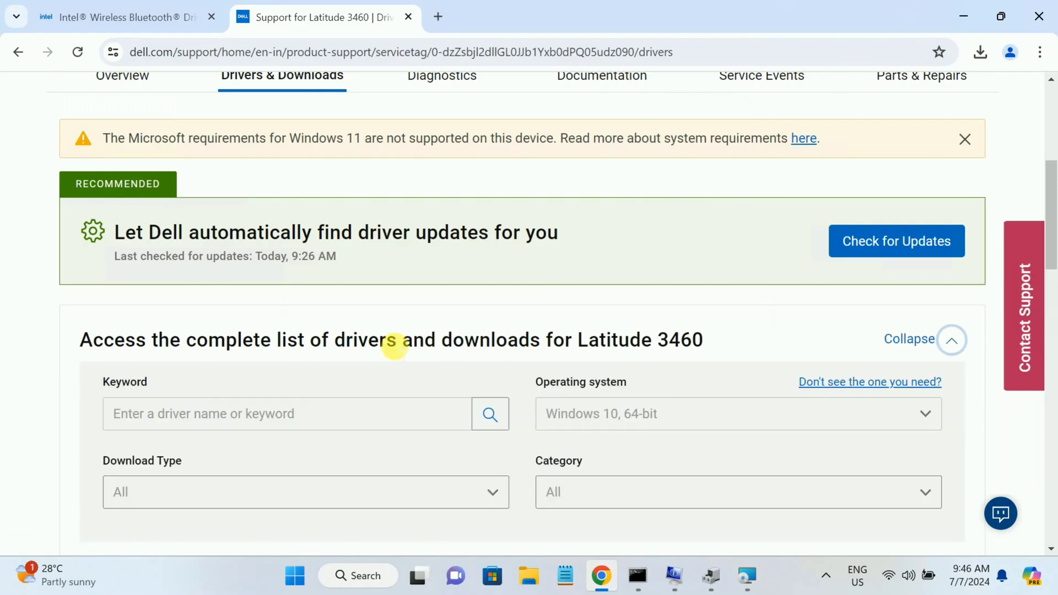
pyautogui.scroll(-4, 394, 344)
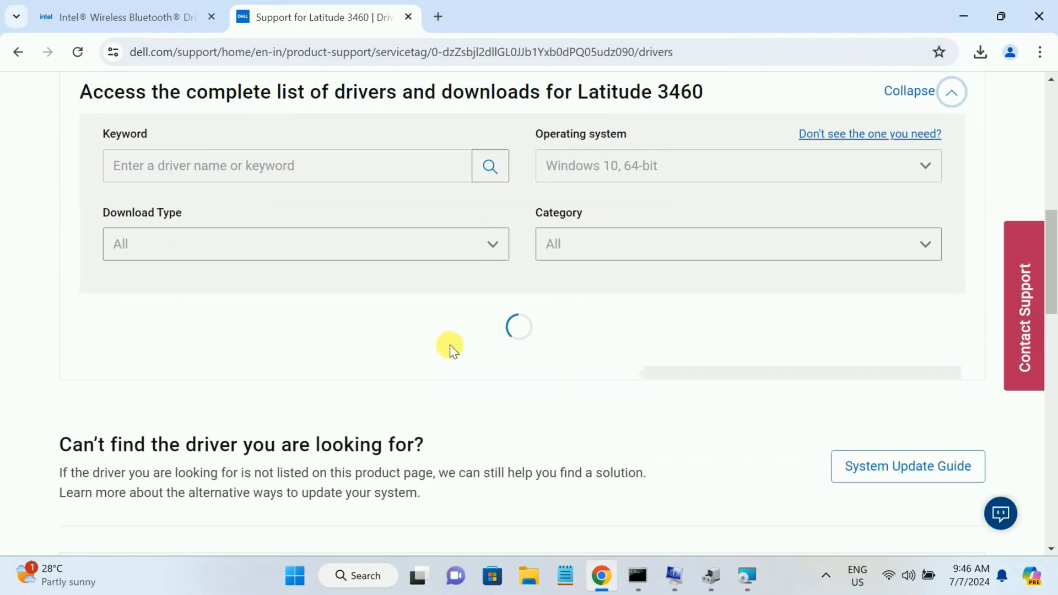
pyautogui.scroll(-4, 450, 350)
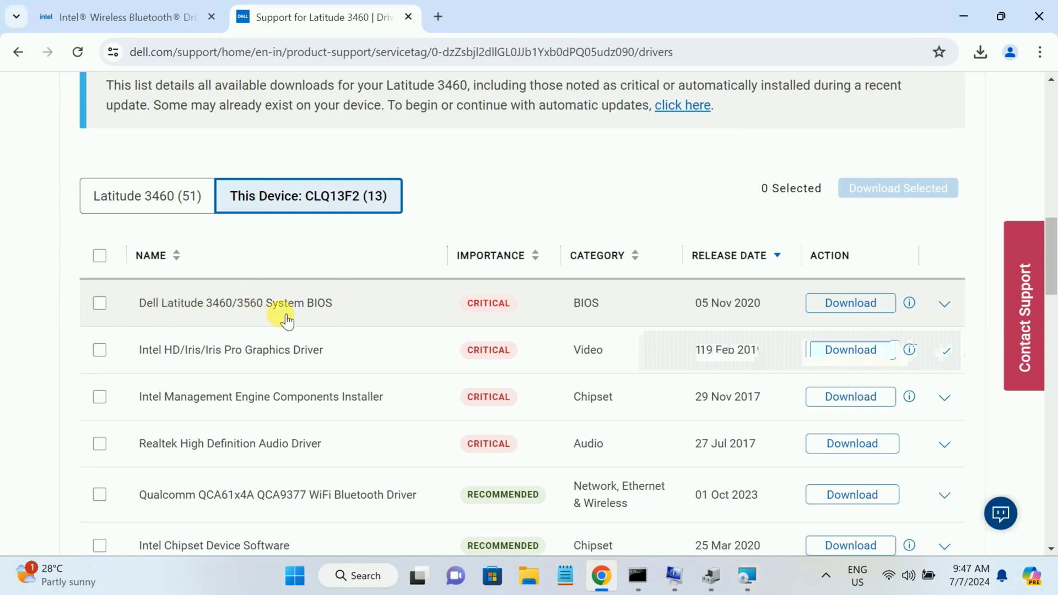
pyautogui.scroll(-1, 270, 336)
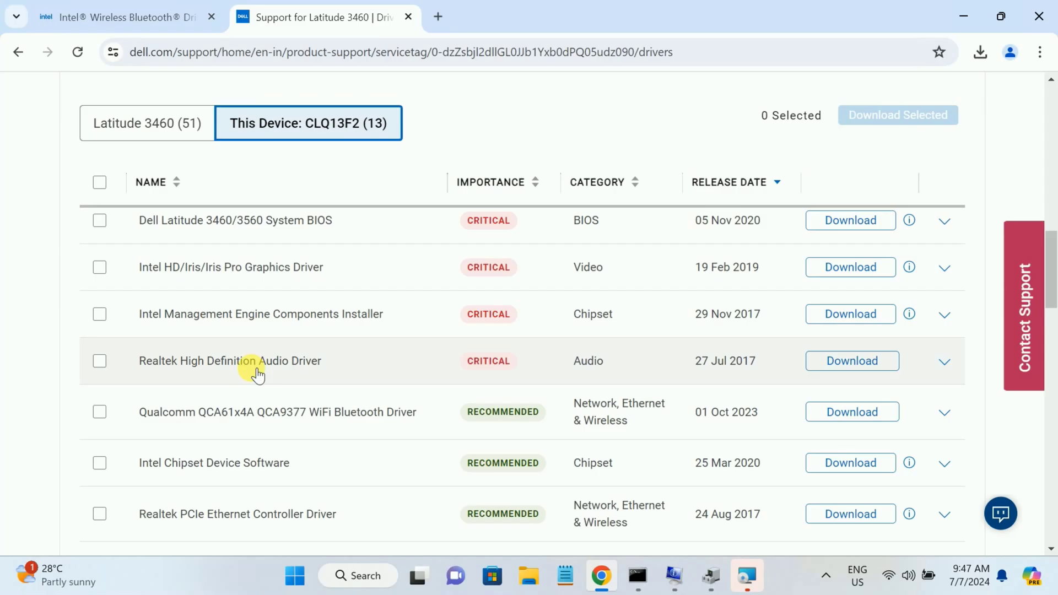
# - Select and download the Qualcomm QCA61x4A QCA9377 WiFi Bluetooth Driver, and pause its download
pyautogui.click(100, 411)
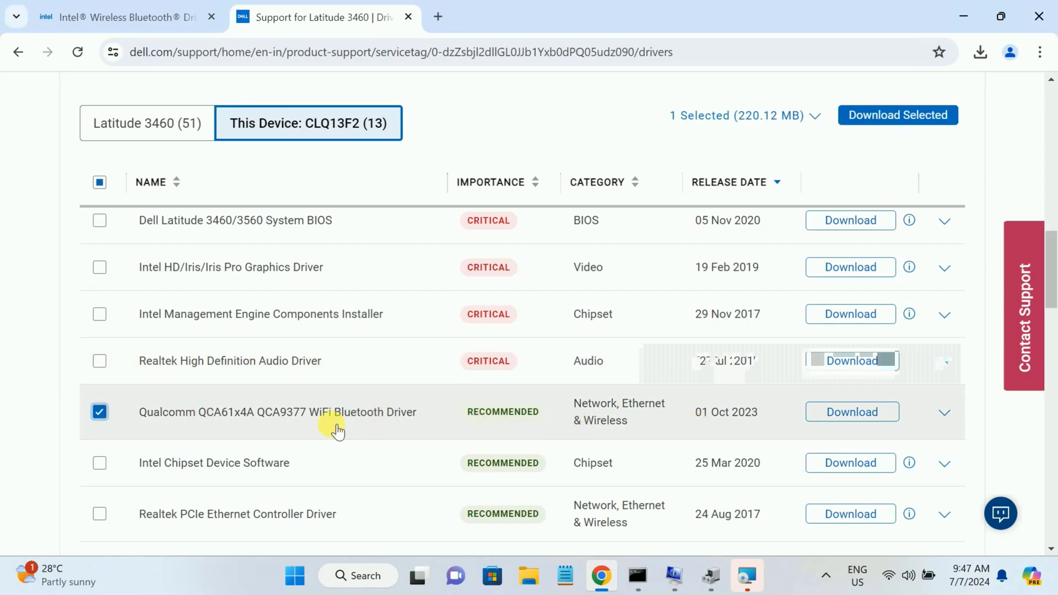
pyautogui.click(862, 428)
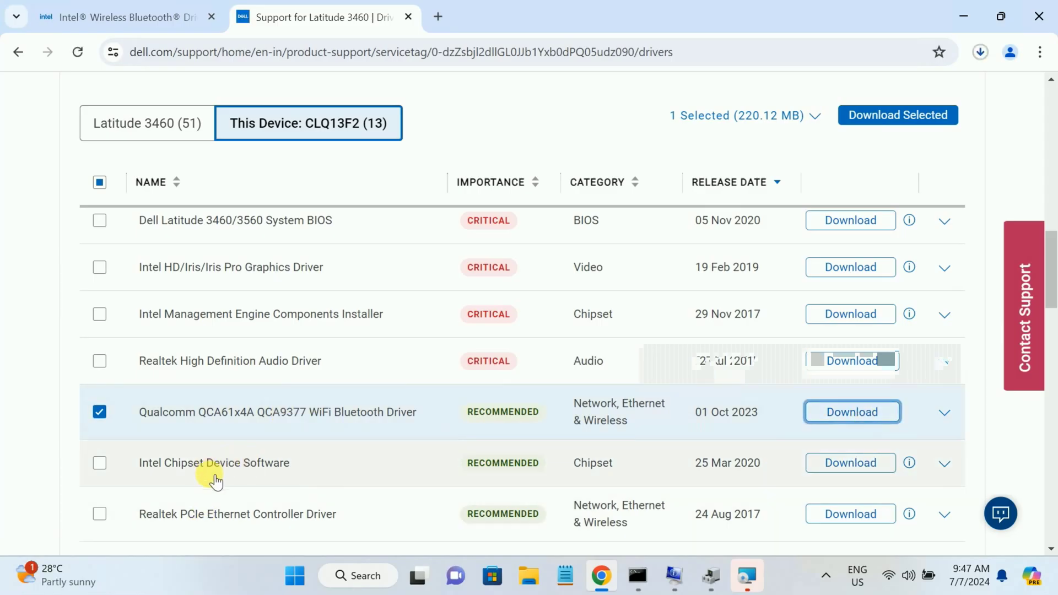
pyautogui.click(979, 51)
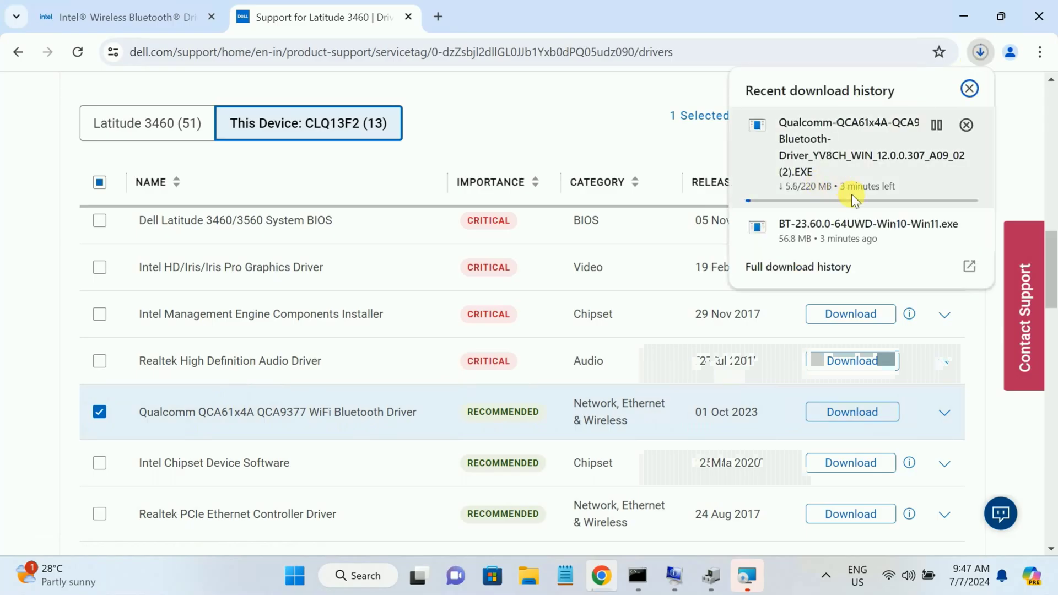
pyautogui.click(937, 127)
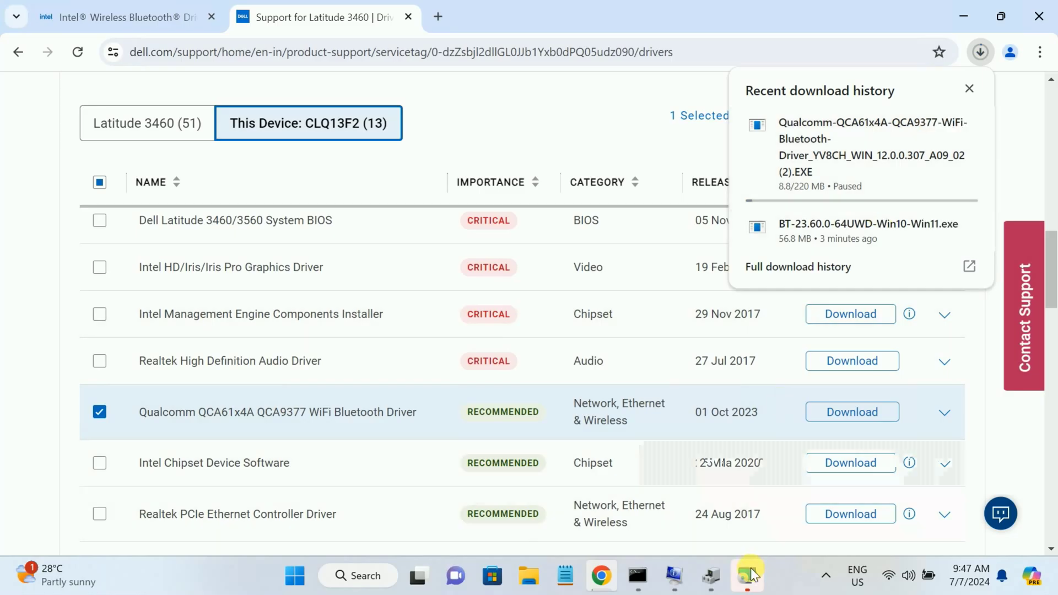
# - Close the Intel Wireless Bluetooth setup window and minimize the browser and Command Prompt to clear the desktop
pyautogui.click(752, 574)
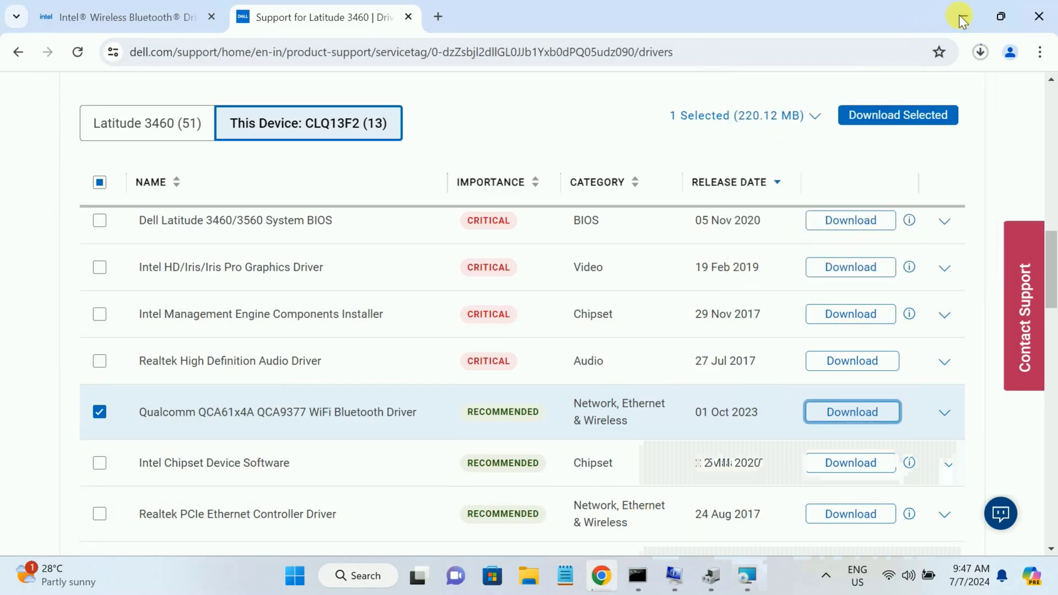
pyautogui.click(962, 21)
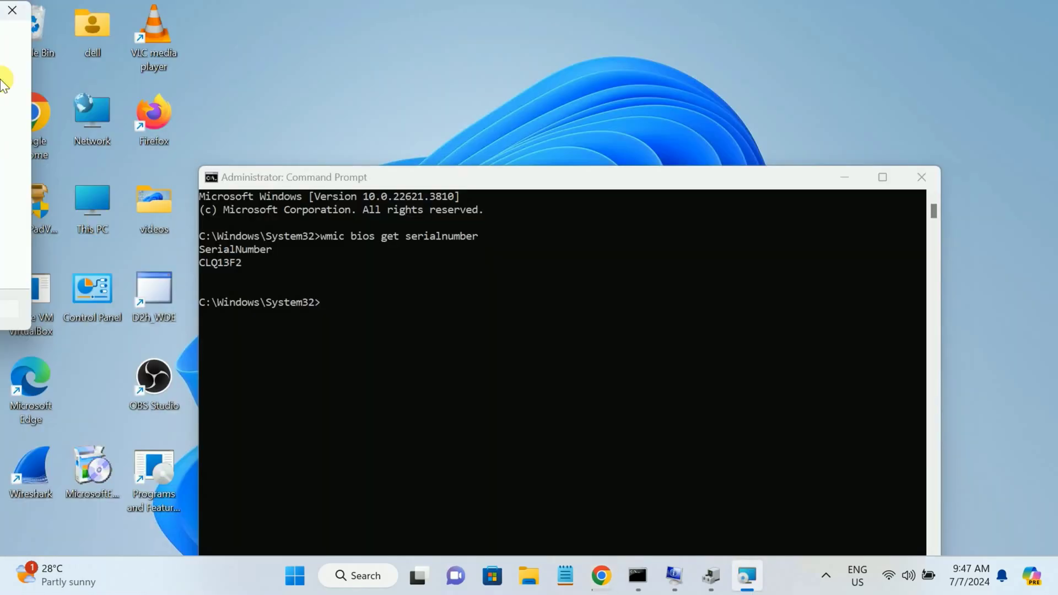
pyautogui.click(7, 12)
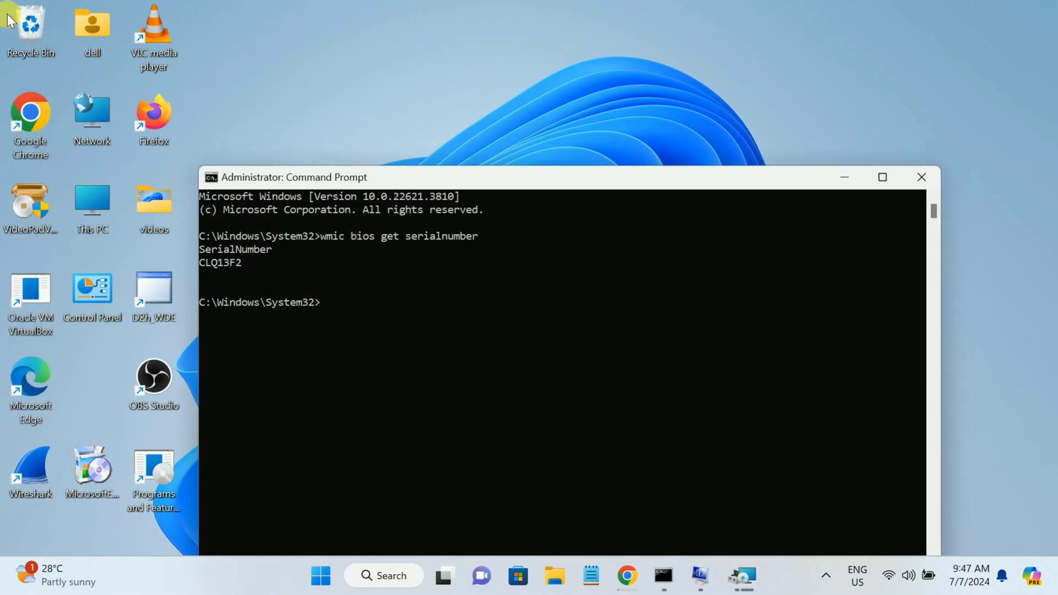
pyautogui.click(840, 182)
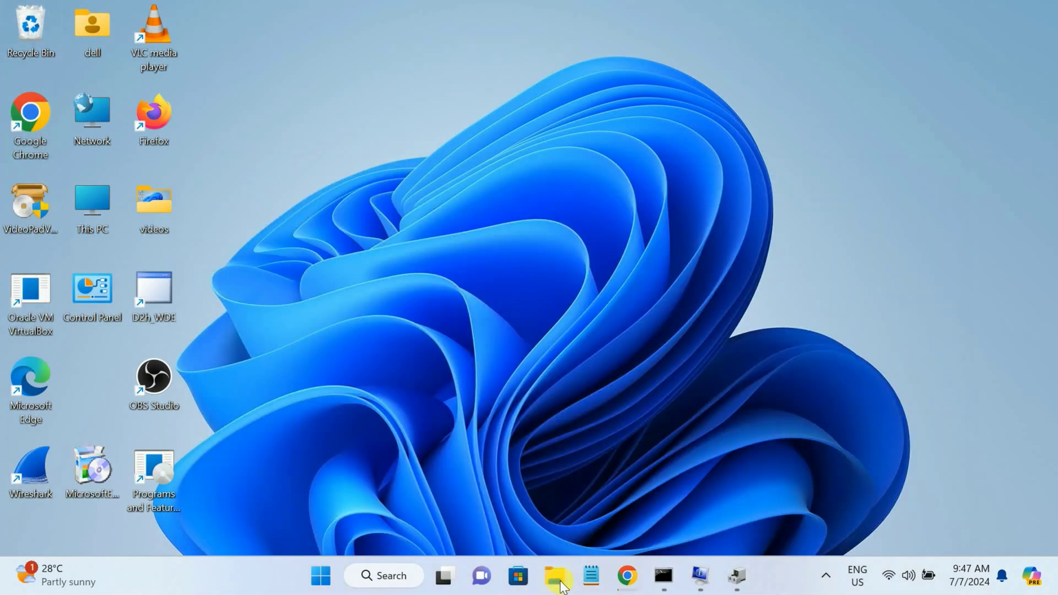
# - Run BT-23.60.0-64UWD-Win10-Win11.exe again from the Downloads folder in File Explorer and allow it to make changes
pyautogui.press('super+e')
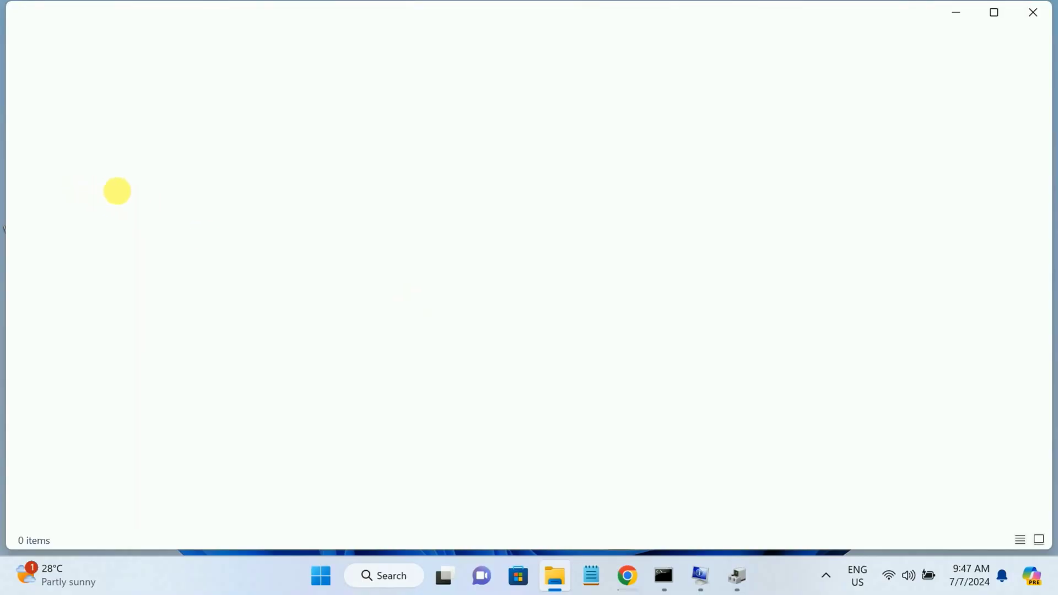
pyautogui.click(67, 271)
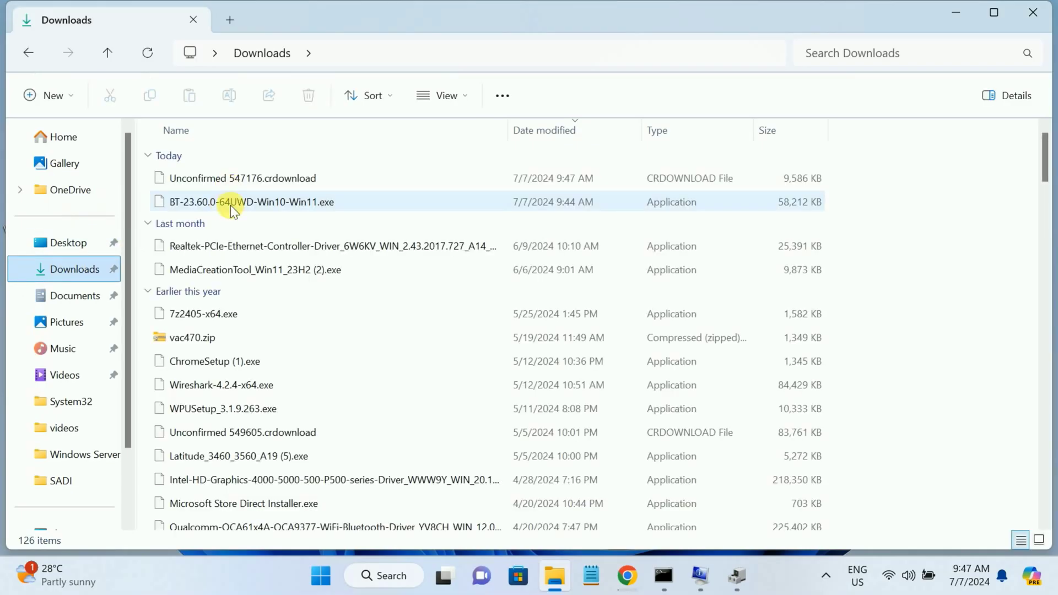
pyautogui.click(230, 205)
pyautogui.doubleClick(230, 205)
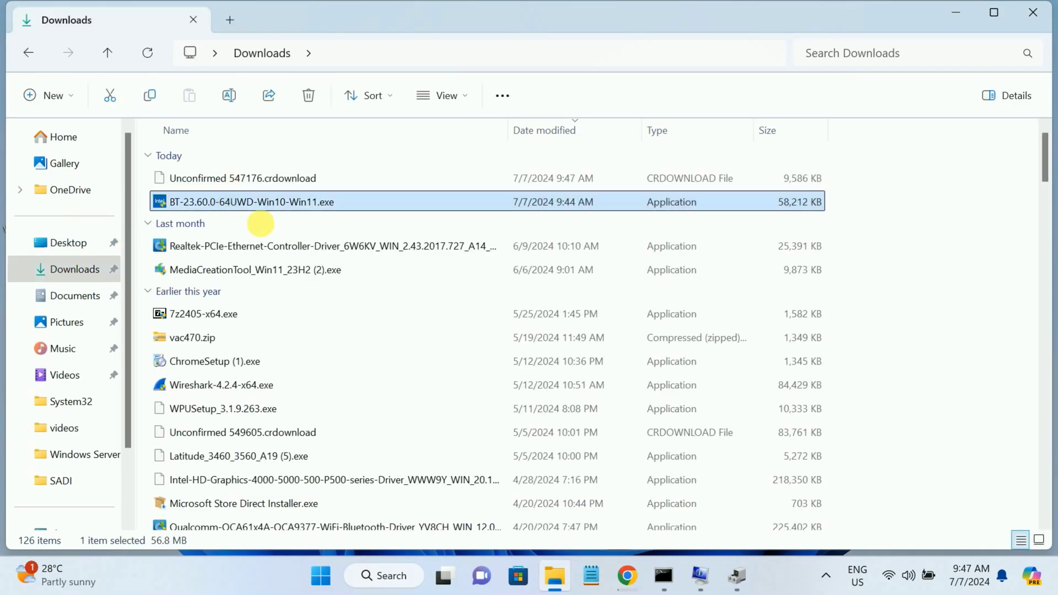
pyautogui.click(449, 427)
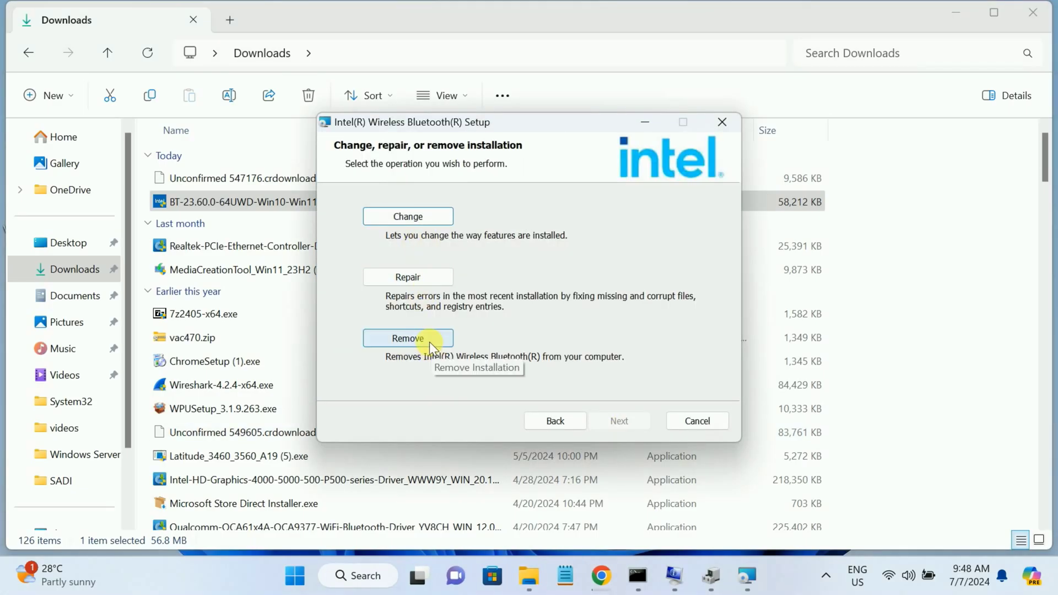
# - Choose the Change operation in the Intel Wireless Bluetooth setup wizard, leave the wizard and close File Explorer
pyautogui.click(416, 209)
pyautogui.click(627, 422)
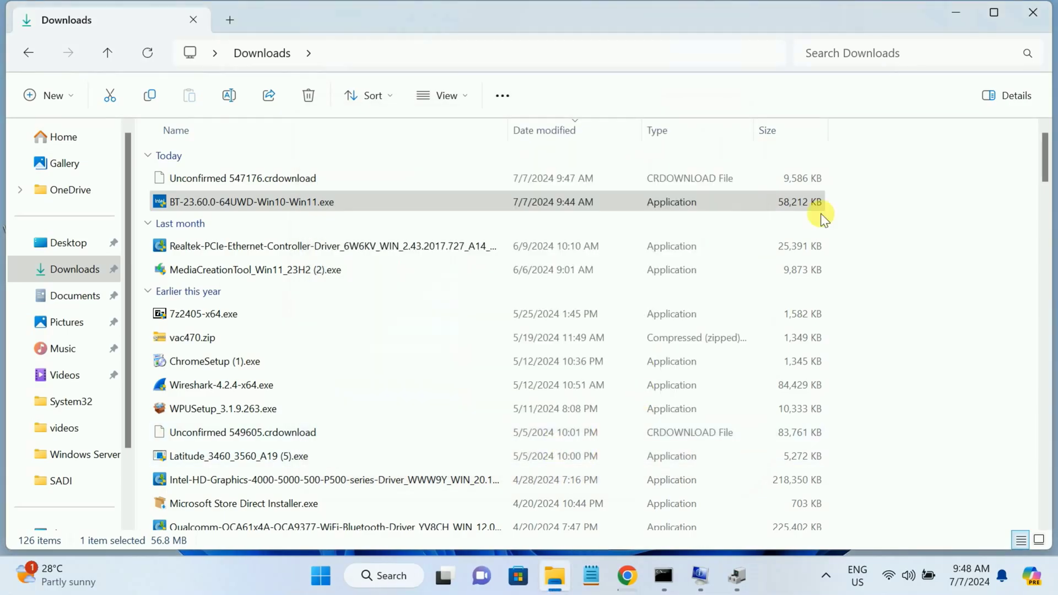
pyautogui.click(1024, 18)
pyautogui.rightClick(683, 133)
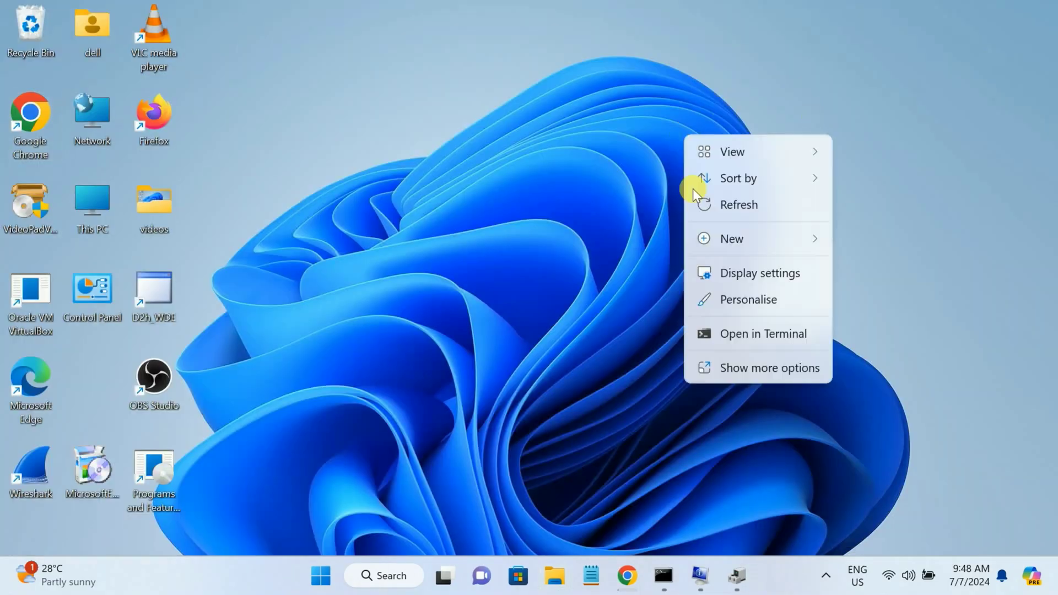
# - Refresh the desktop and restart the computer
pyautogui.press('Return')
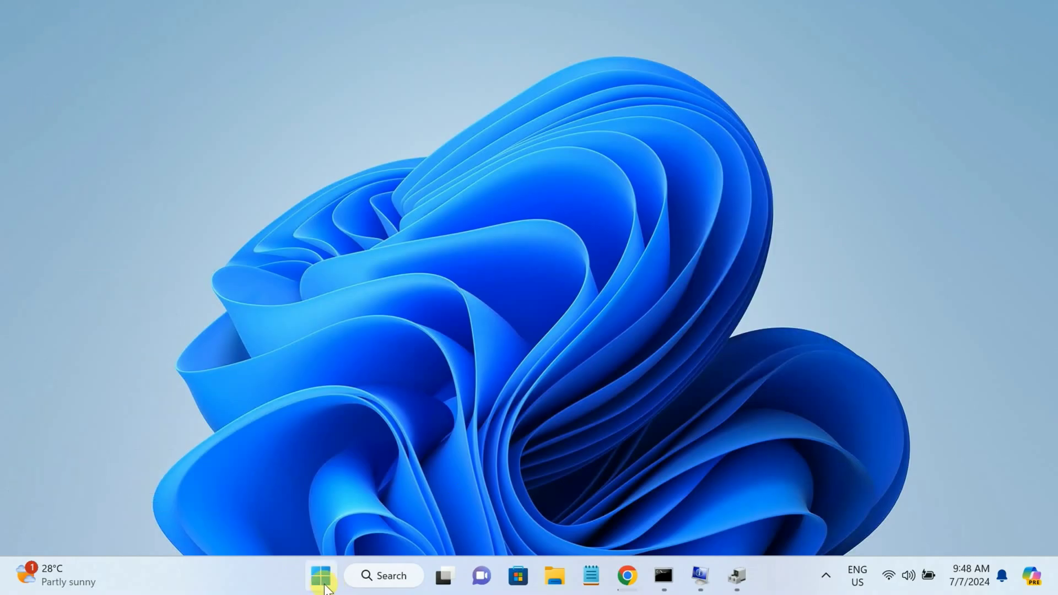
pyautogui.click(322, 576)
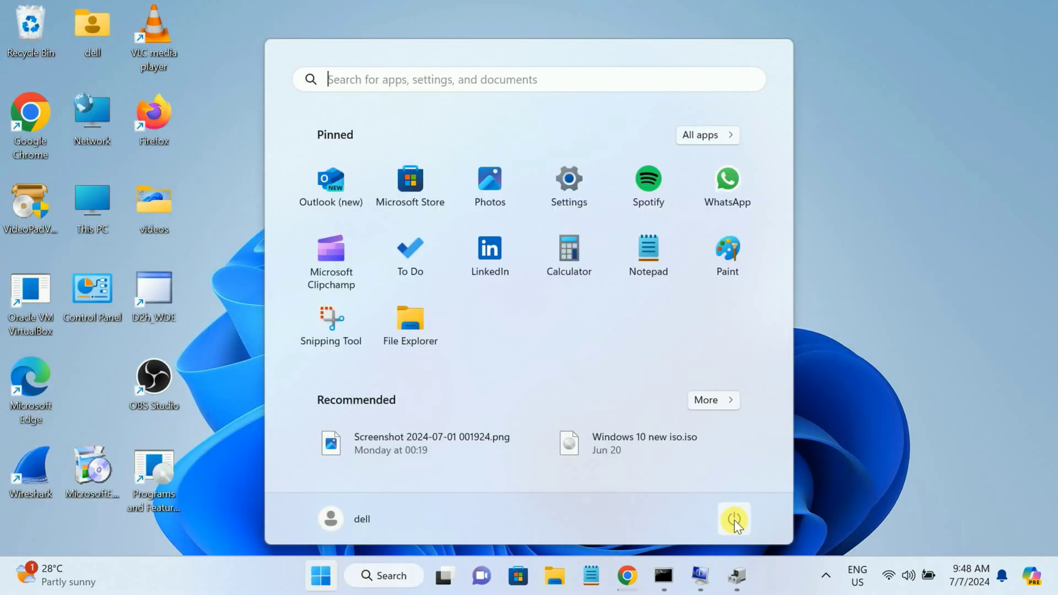
pyautogui.click(733, 519)
pyautogui.click(723, 499)
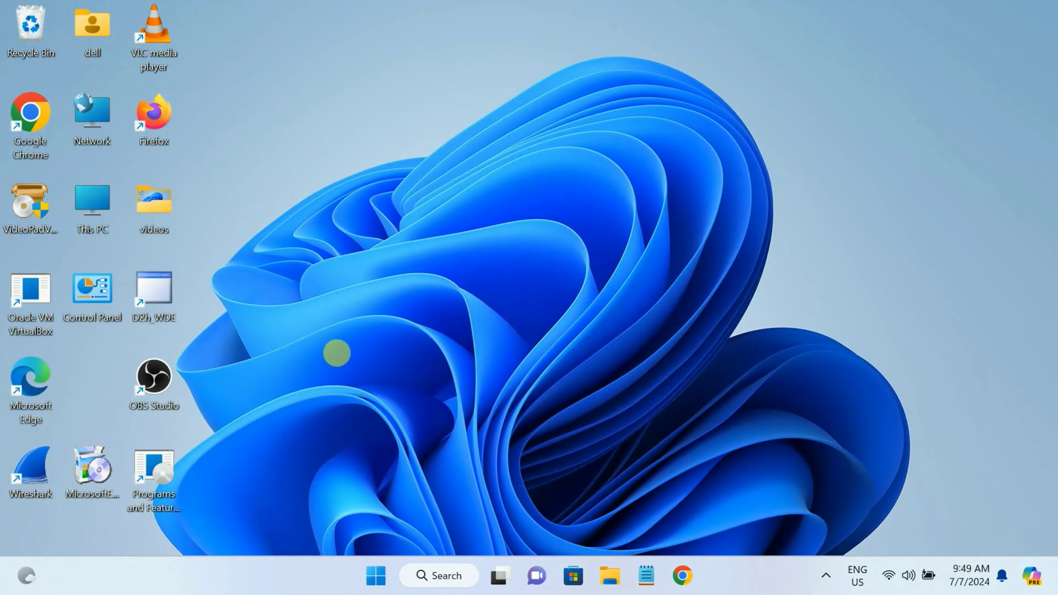
# - View the Bluetooth icon's options among the hidden system tray icons and open the Bluetooth and other devices settings
pyautogui.click(825, 575)
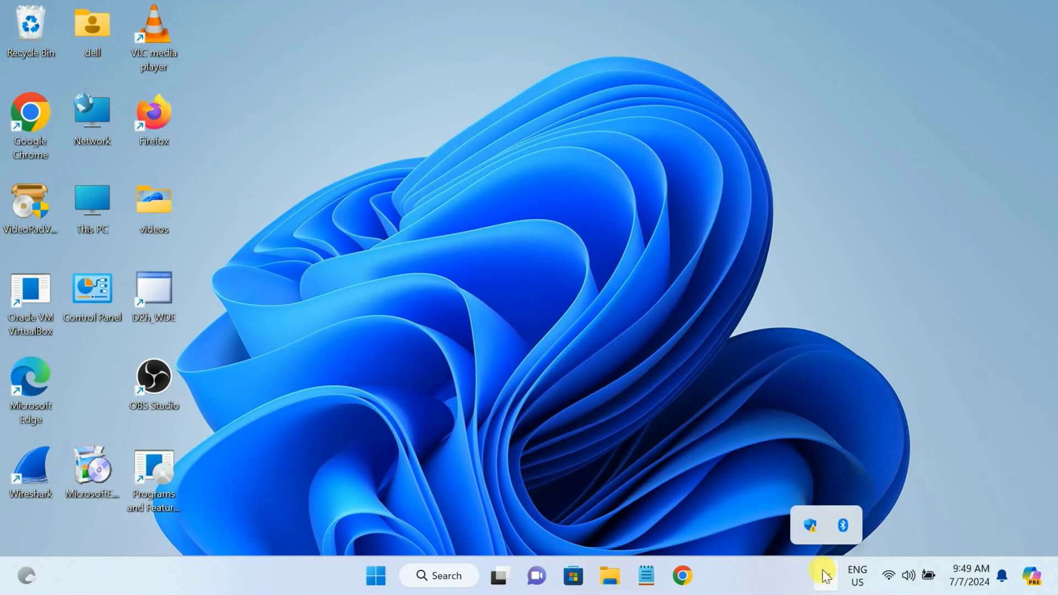
pyautogui.rightClick(848, 529)
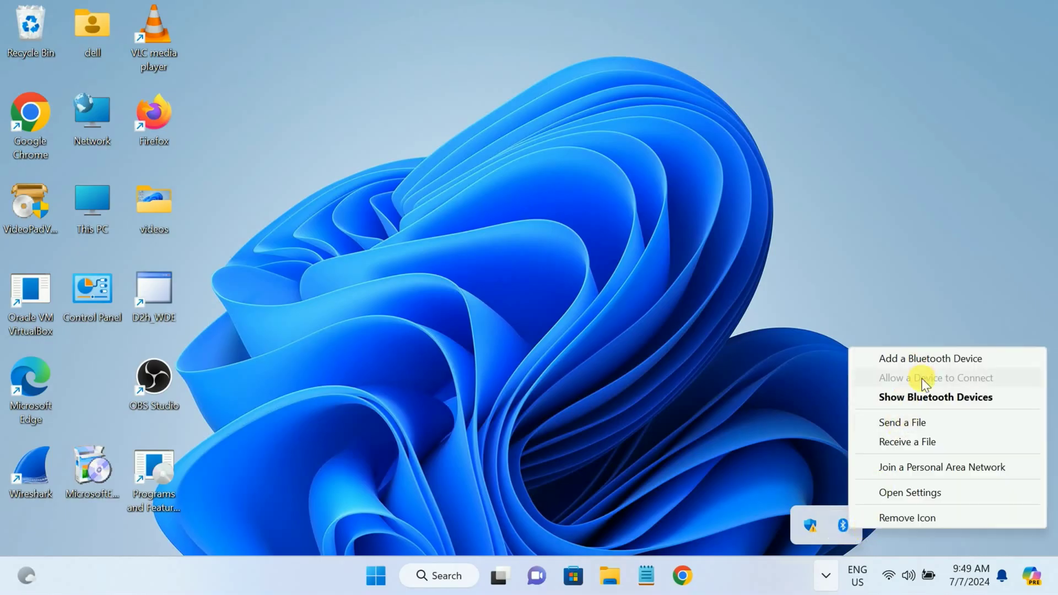
pyautogui.click(417, 573)
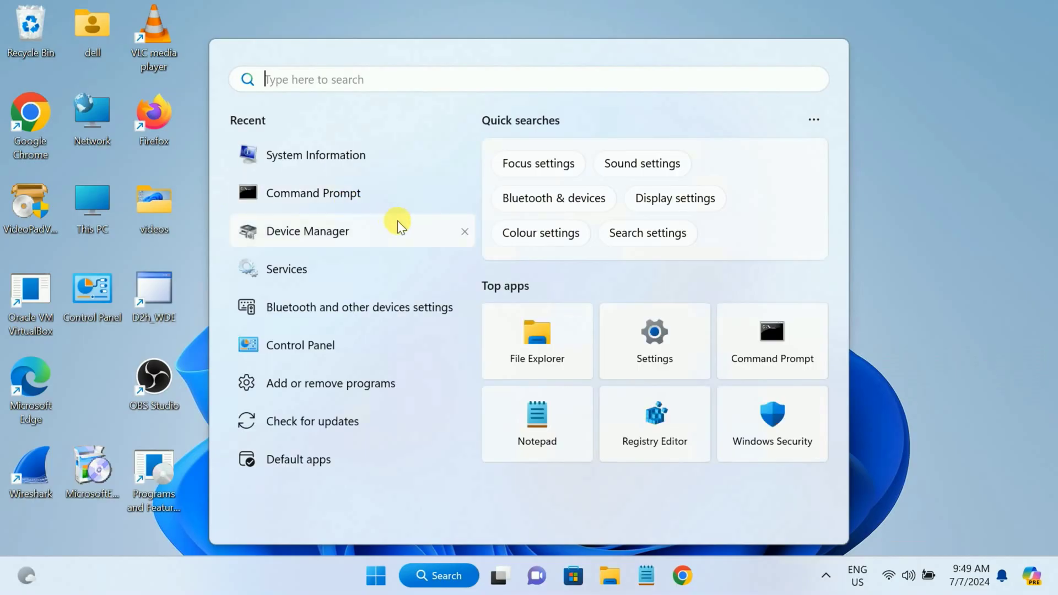
pyautogui.click(366, 310)
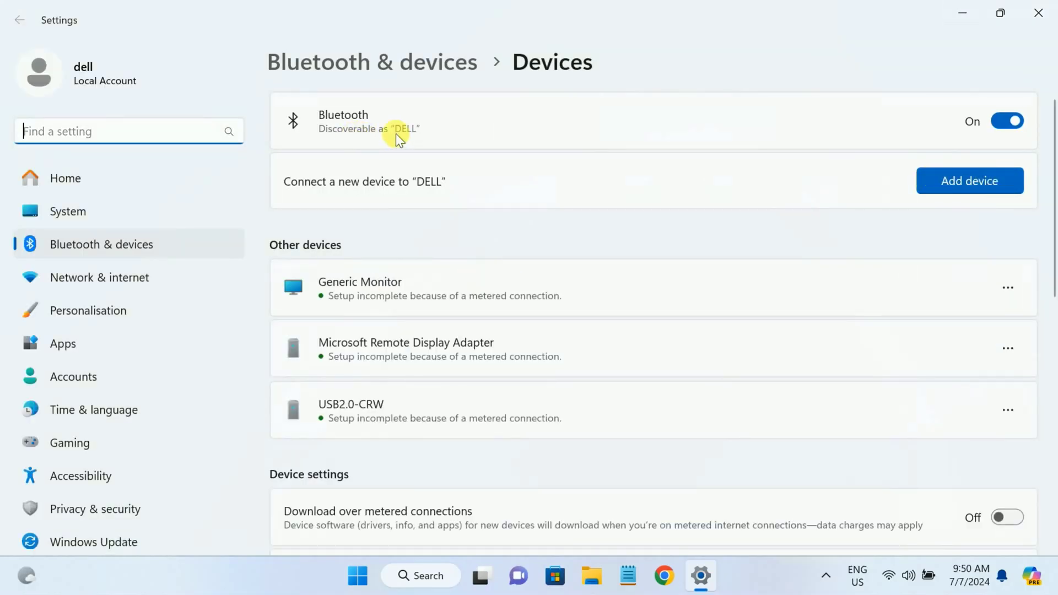
# - Scan for a Bluetooth device to add to the computer, and close the Add a device window
pyautogui.click(967, 187)
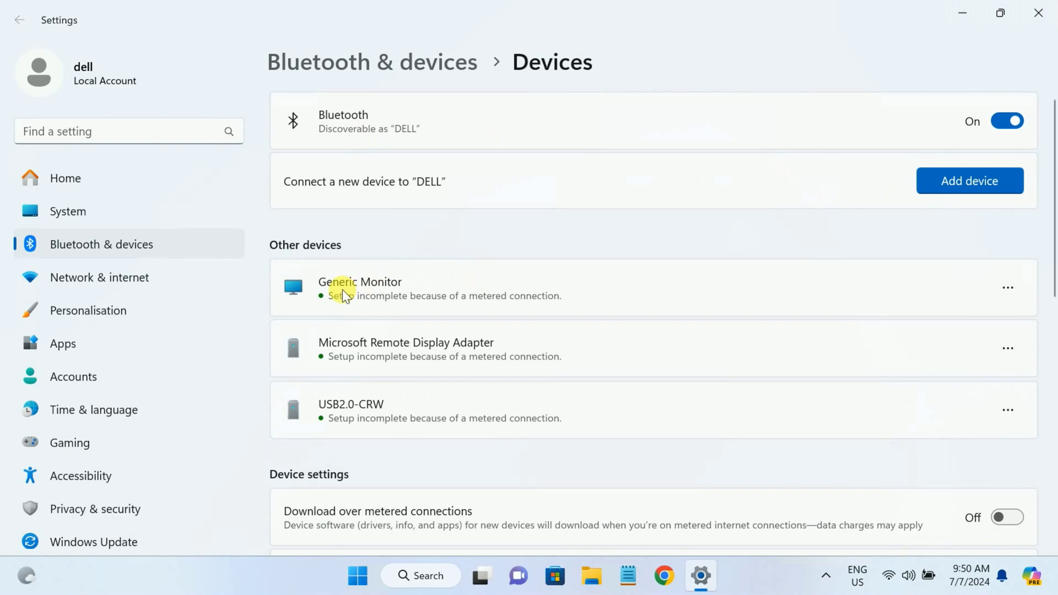
pyautogui.click(450, 144)
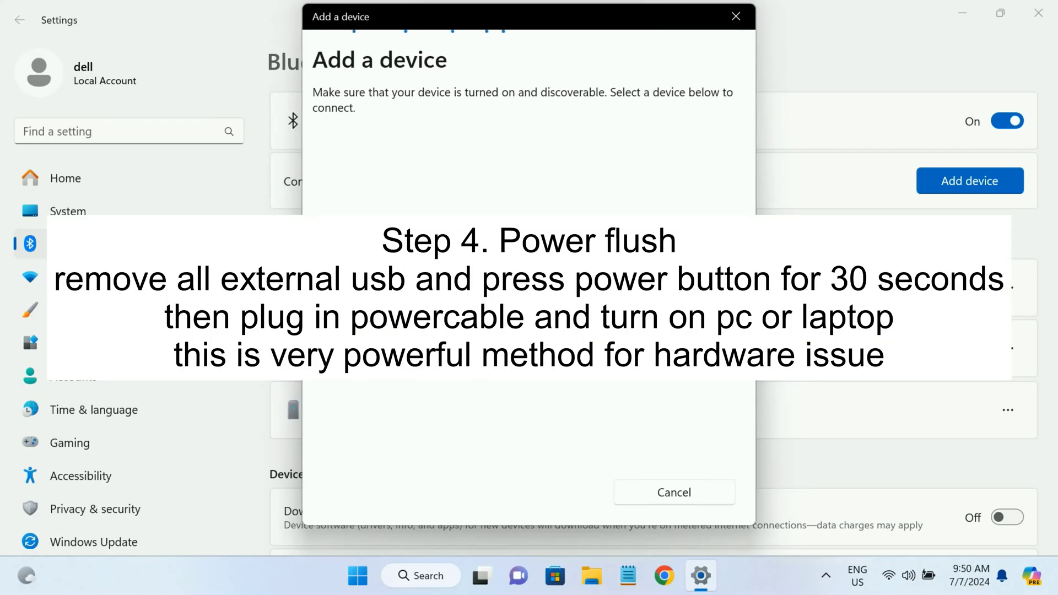
pyautogui.click(737, 19)
# - Repeat the scan for a Bluetooth device to add, cancel it and close Settings
pyautogui.click(946, 184)
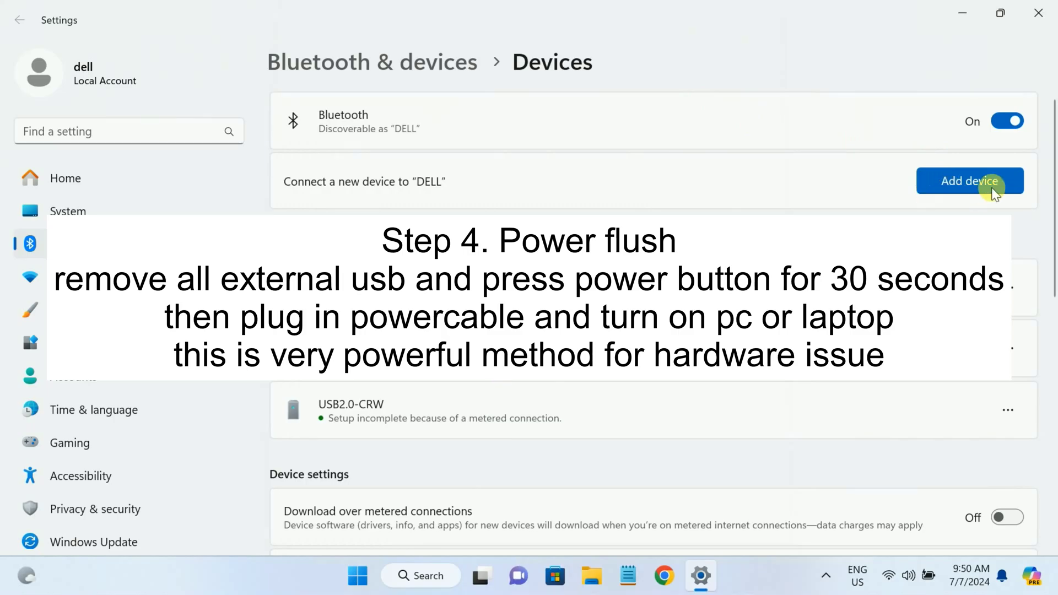
pyautogui.click(484, 159)
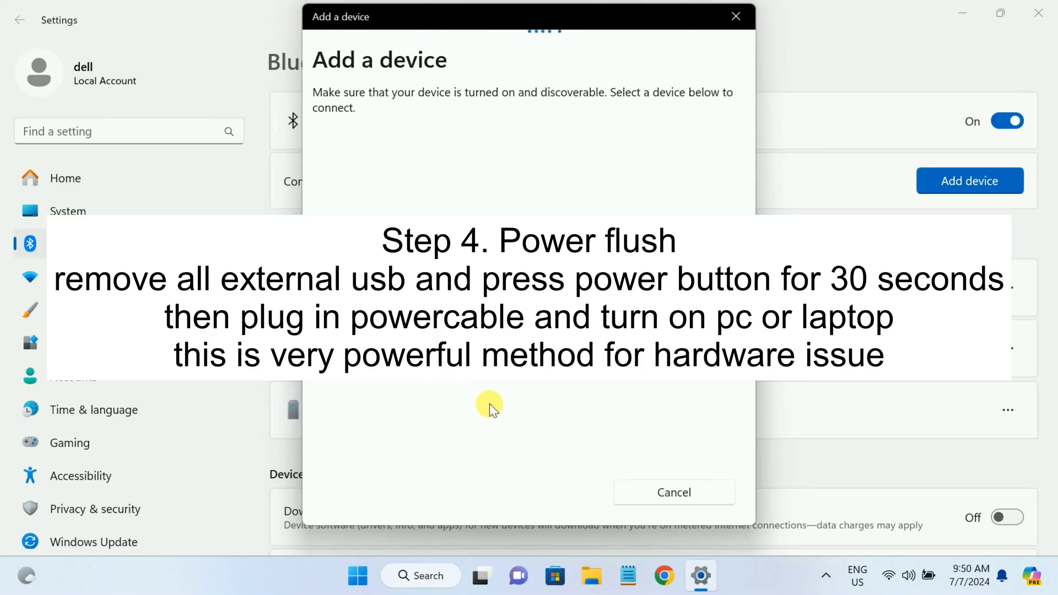
pyautogui.click(676, 493)
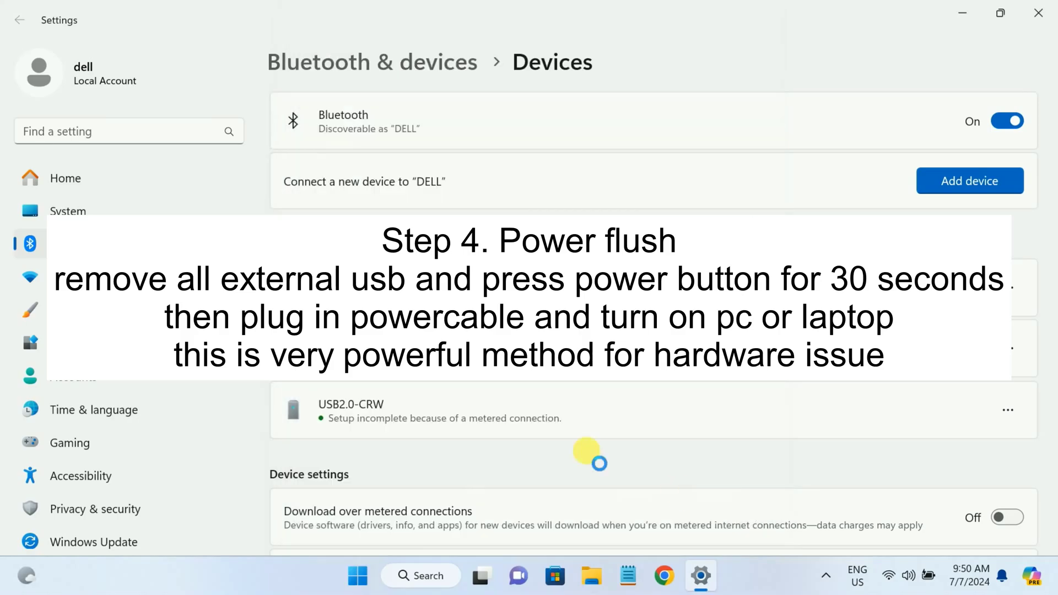
pyautogui.click(1040, 13)
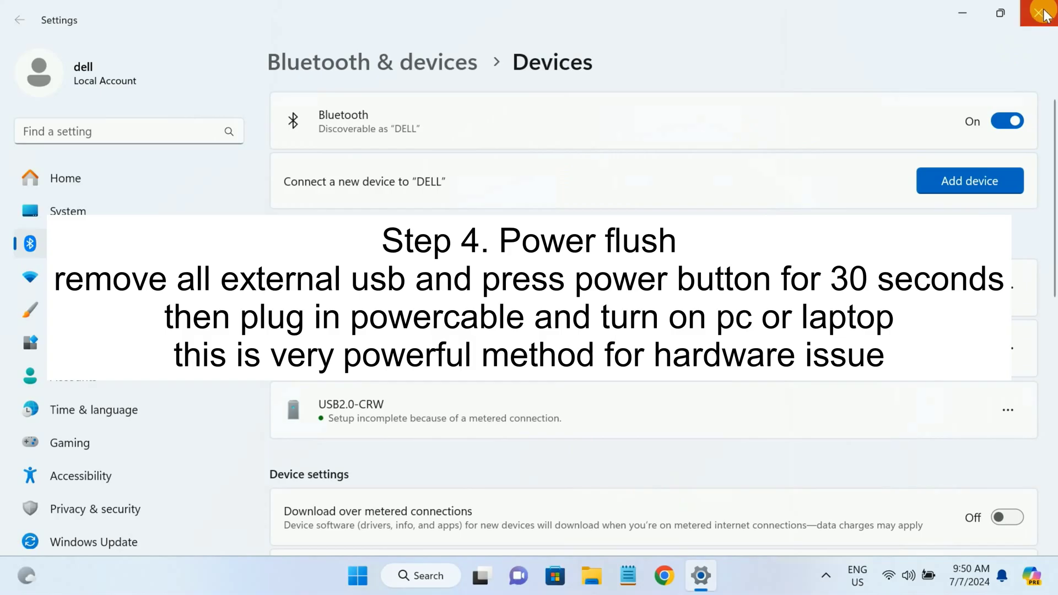